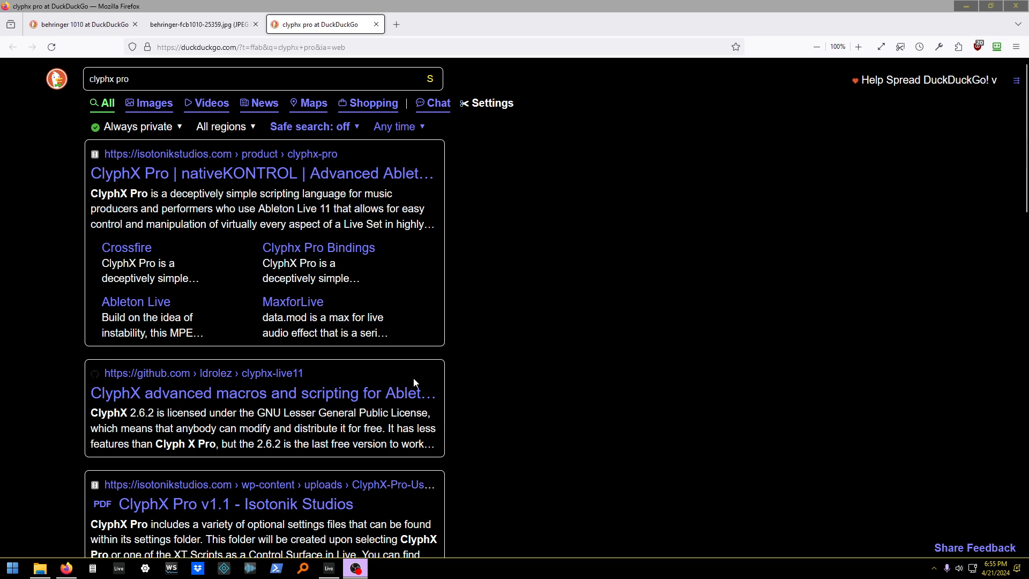
Step: Switch to Ableton Live and list the saved clips in the browser
key(alt+Tab)
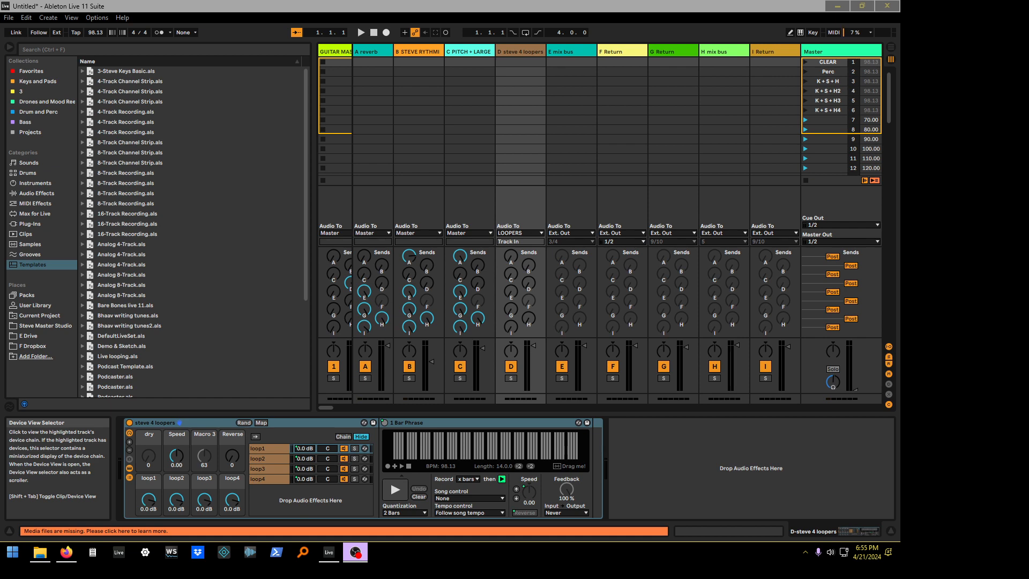
click(8, 45)
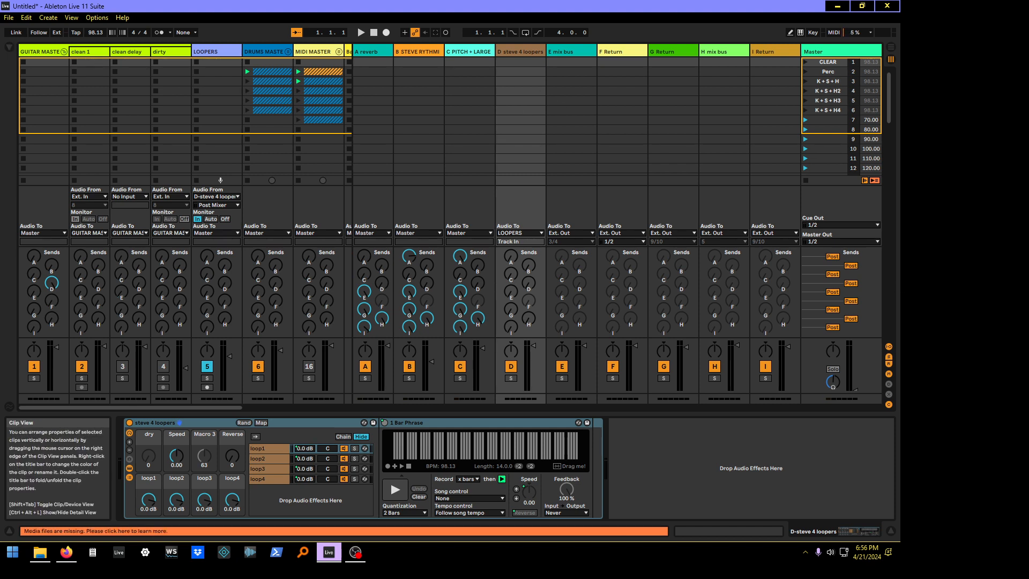
key(alt+Tab)
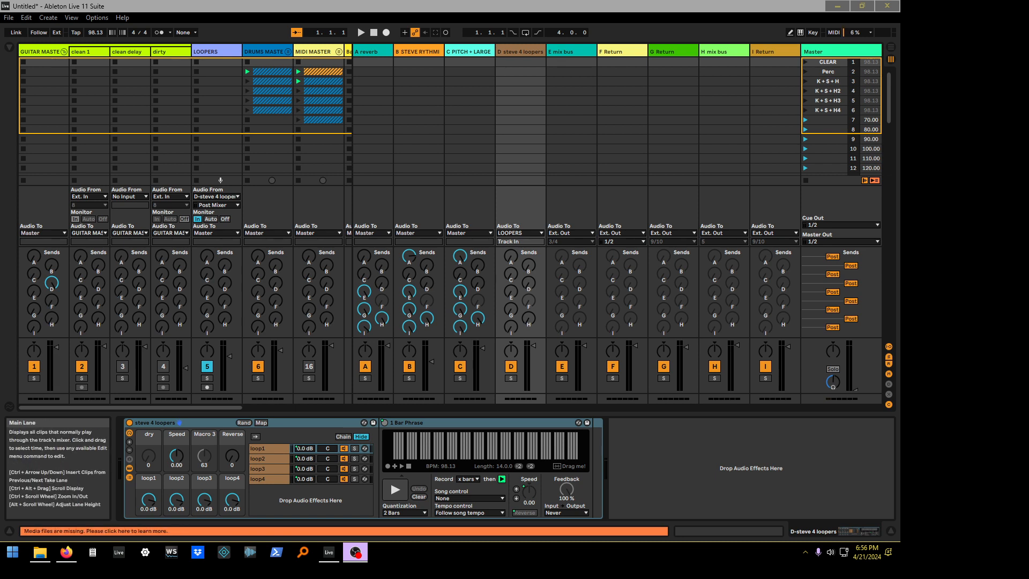
click(9, 48)
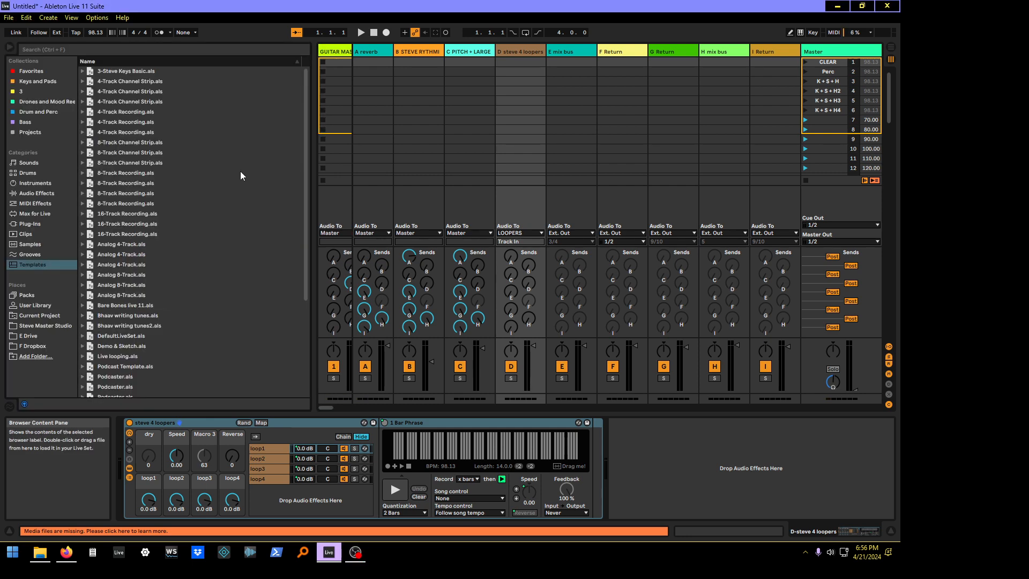
click(25, 234)
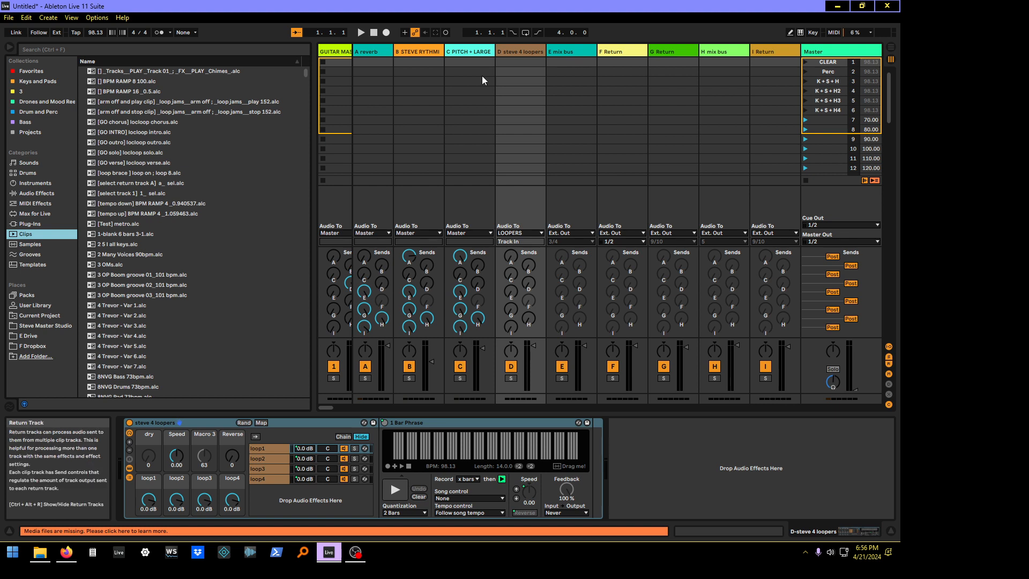
Step: Fold the GUITAR MASTER group to hide its member tracks
click(524, 51)
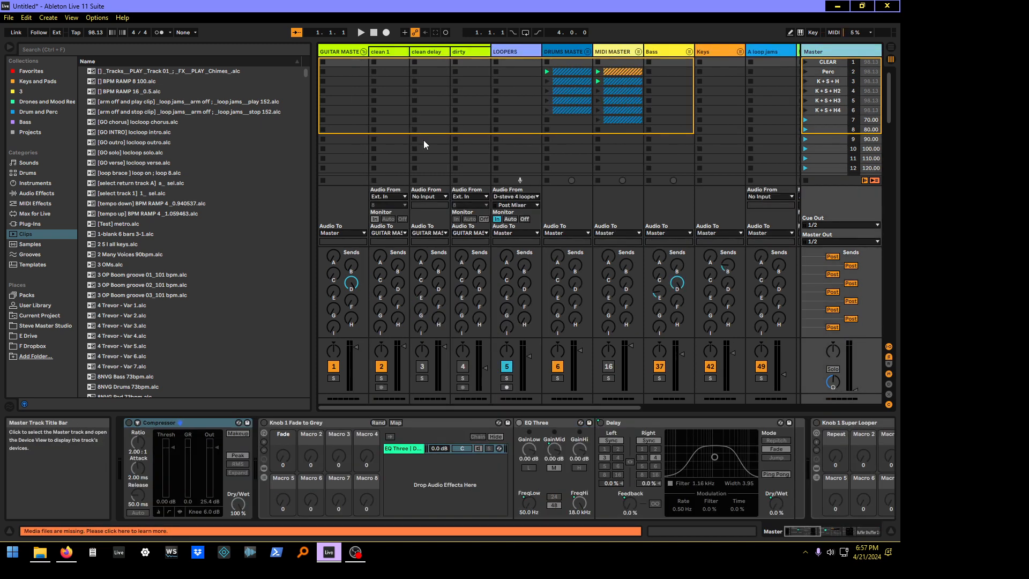
click(364, 51)
Step: Insert a MIDI track after LOOPERS and place the "[] BPM RAMP 8 100.alc" clip in its scene 5 slot
click(400, 47)
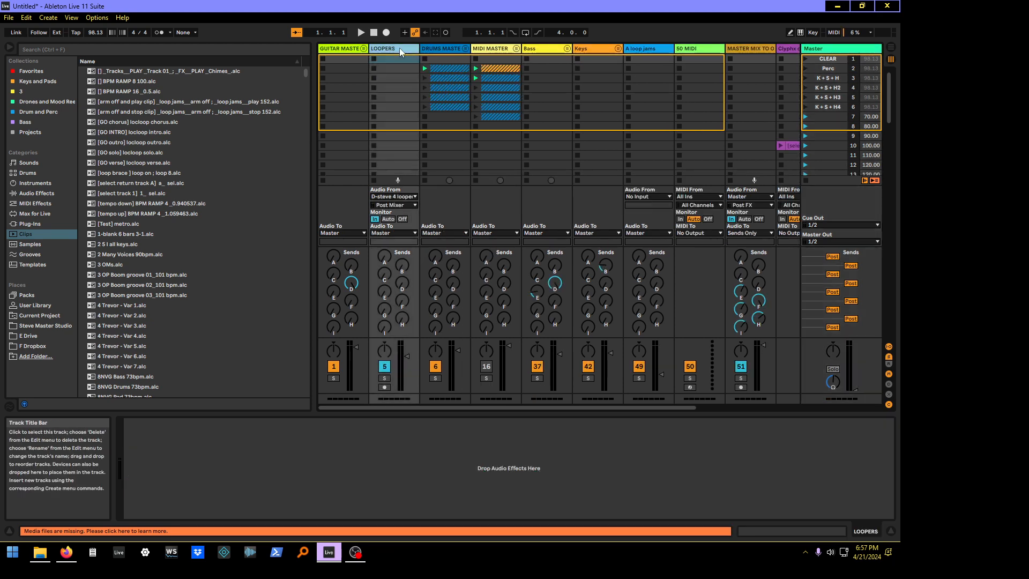
click(55, 19)
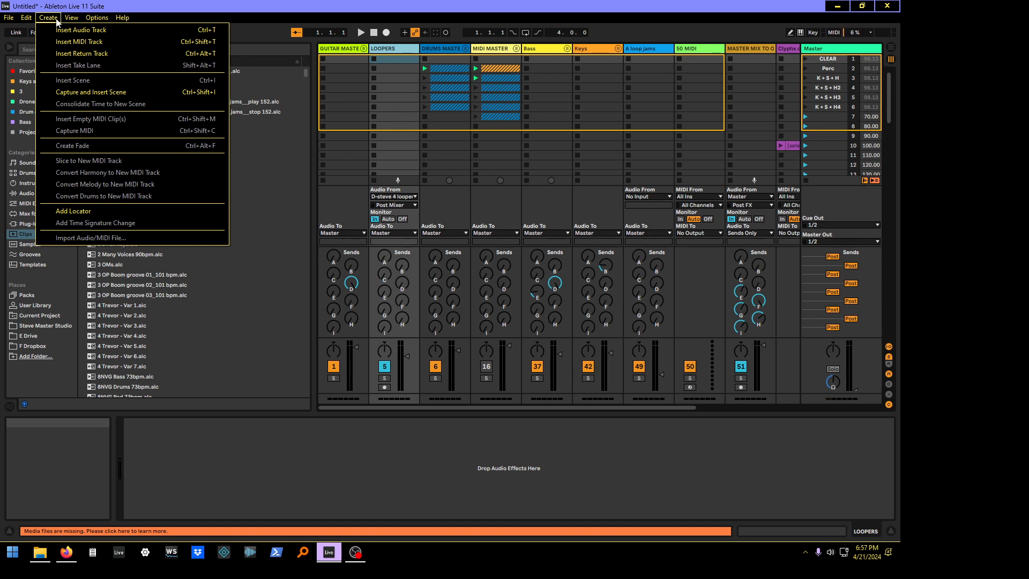
click(78, 43)
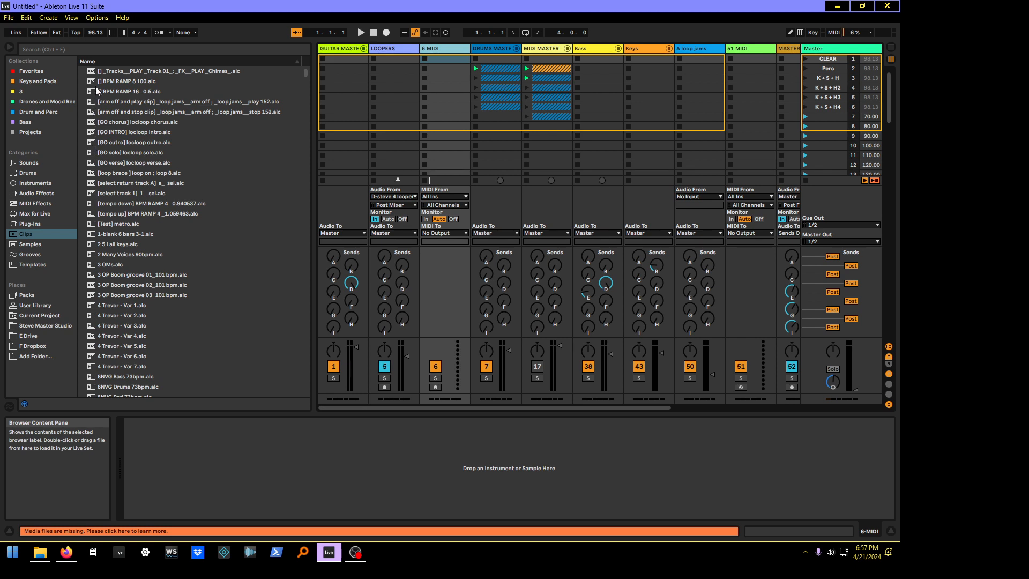
drag(92, 79, 439, 98)
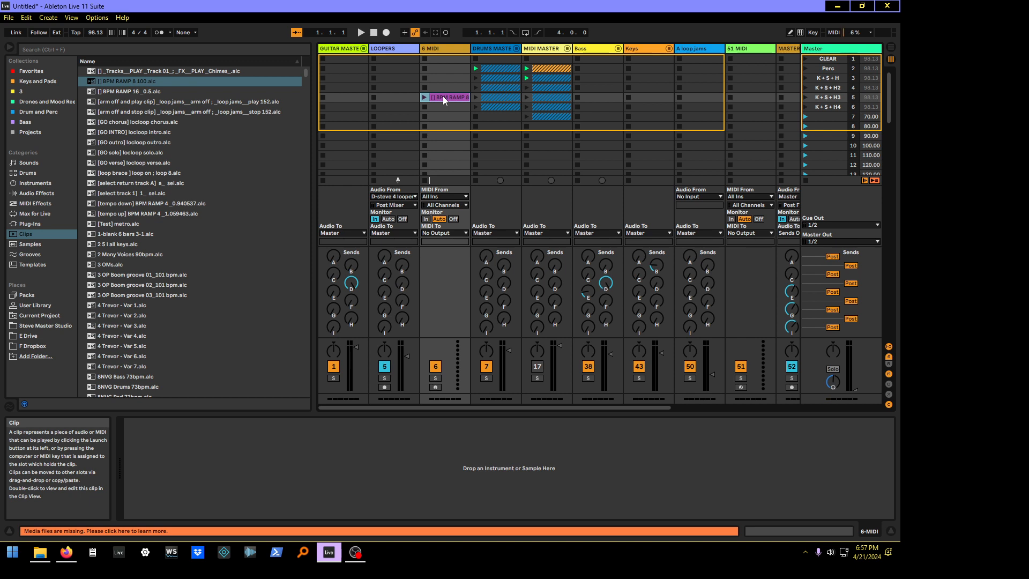
Step: Delete the BPM RAMP clip and the MIDI track inserted after LOOPERS
key(Delete)
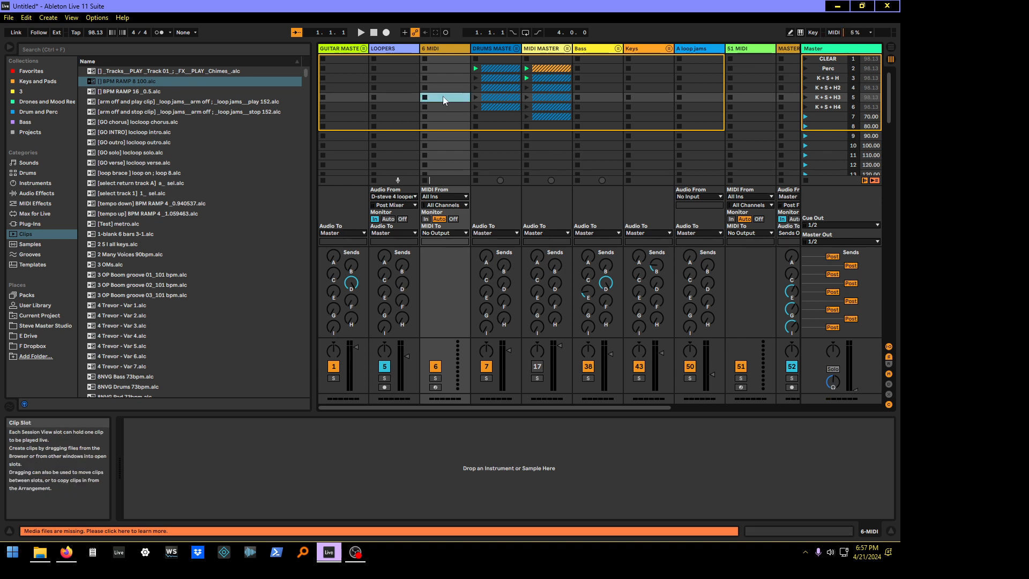
right_click(438, 47)
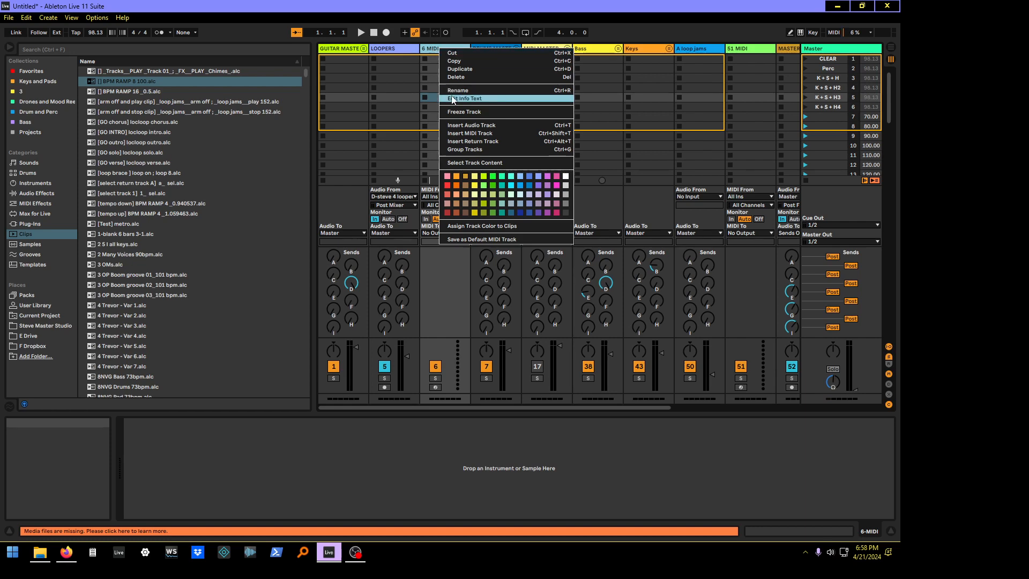
click(462, 76)
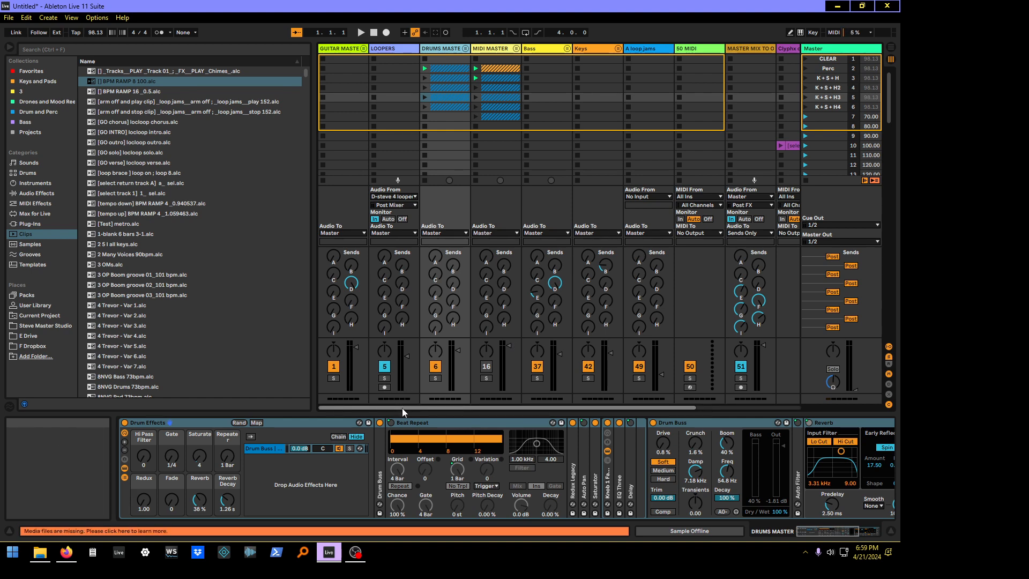
Step: Show the return tracks, and briefly start and stop the 1 Bar Phrase looper on the D steve 4 loopers return
drag(402, 407, 571, 403)
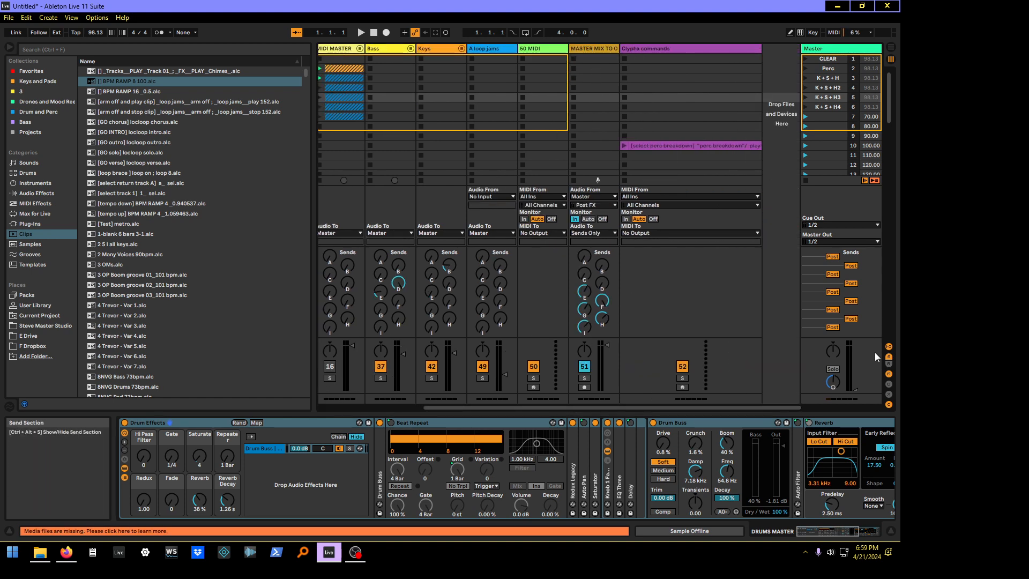
click(888, 364)
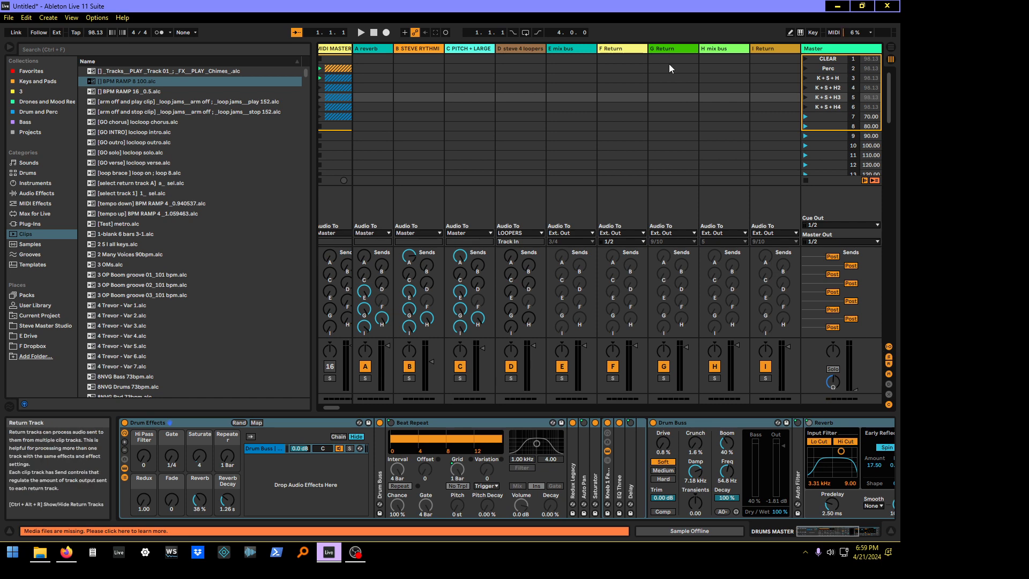
click(511, 48)
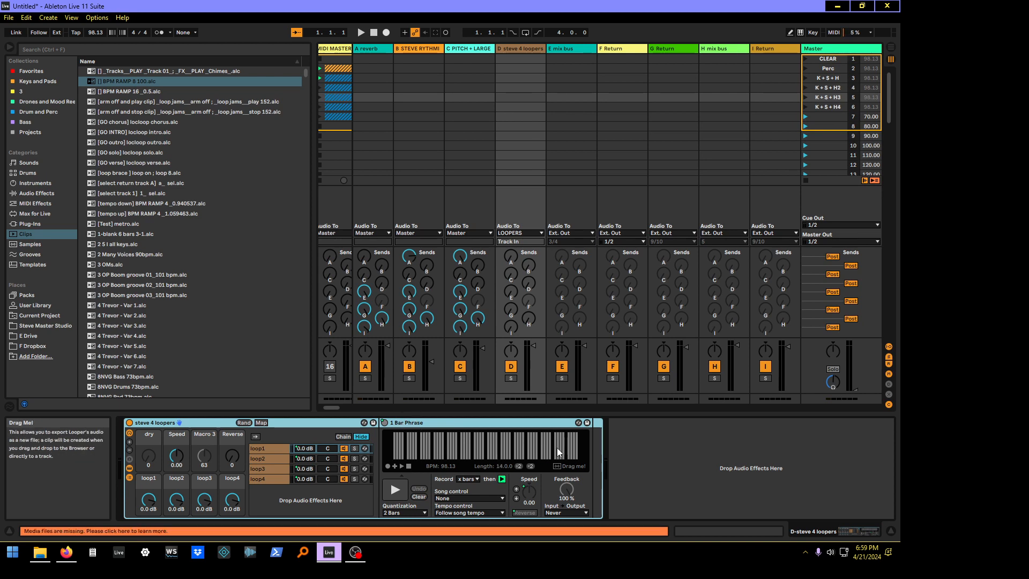
click(395, 466)
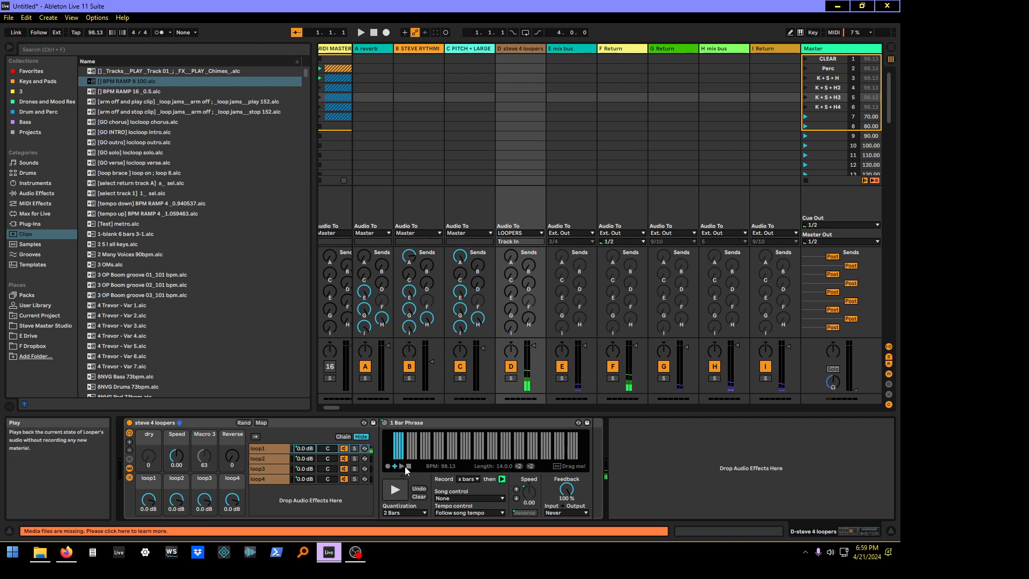
click(409, 467)
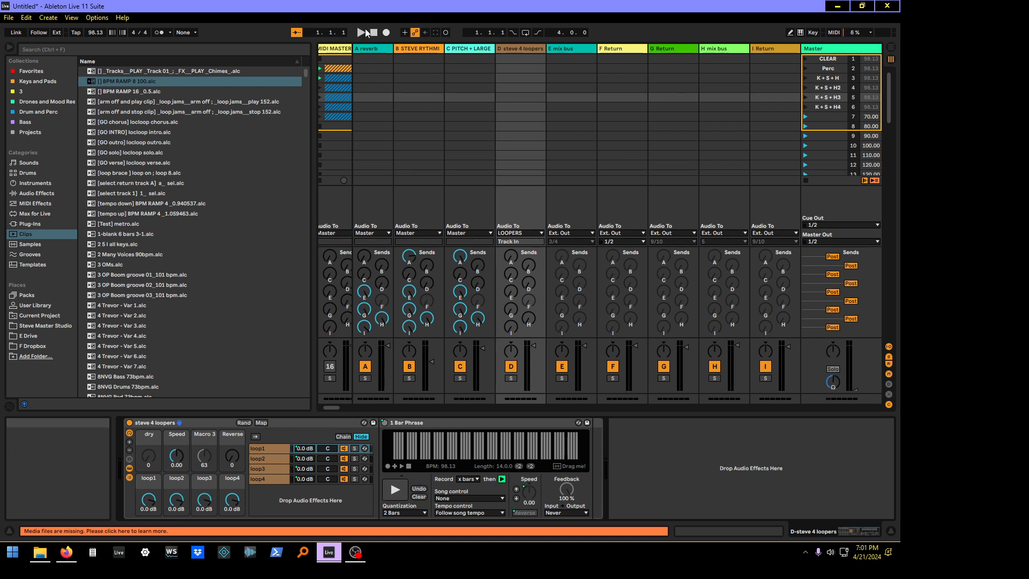
Step: Hide the browser and clear the recorded audio from the loop1 chain's looper
click(8, 52)
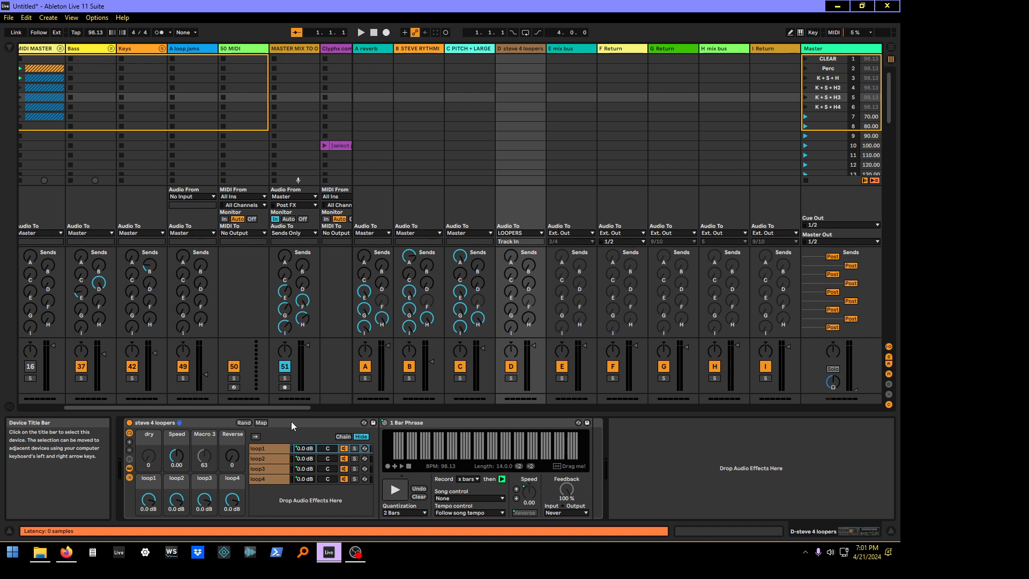
click(276, 459)
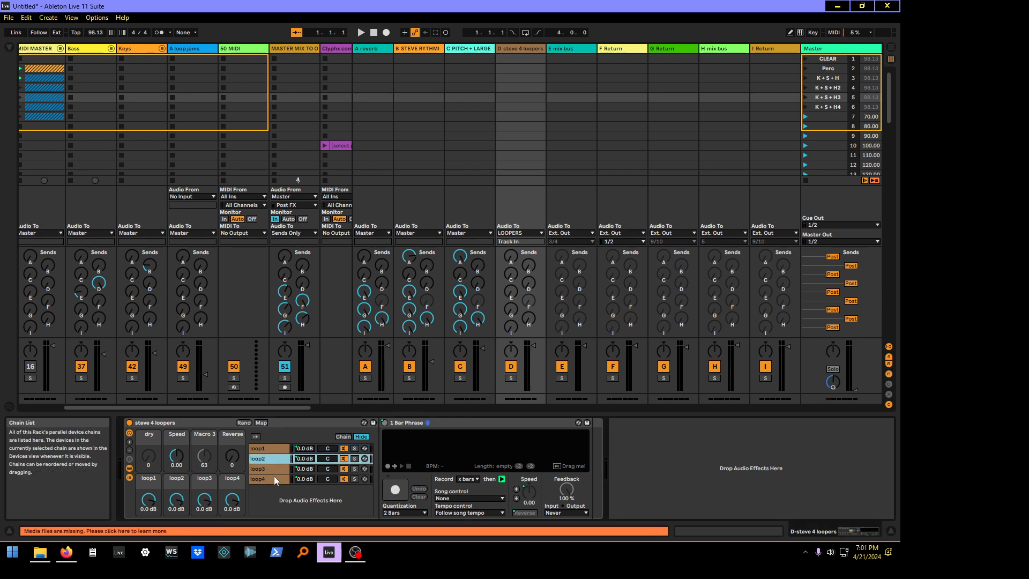
click(274, 449)
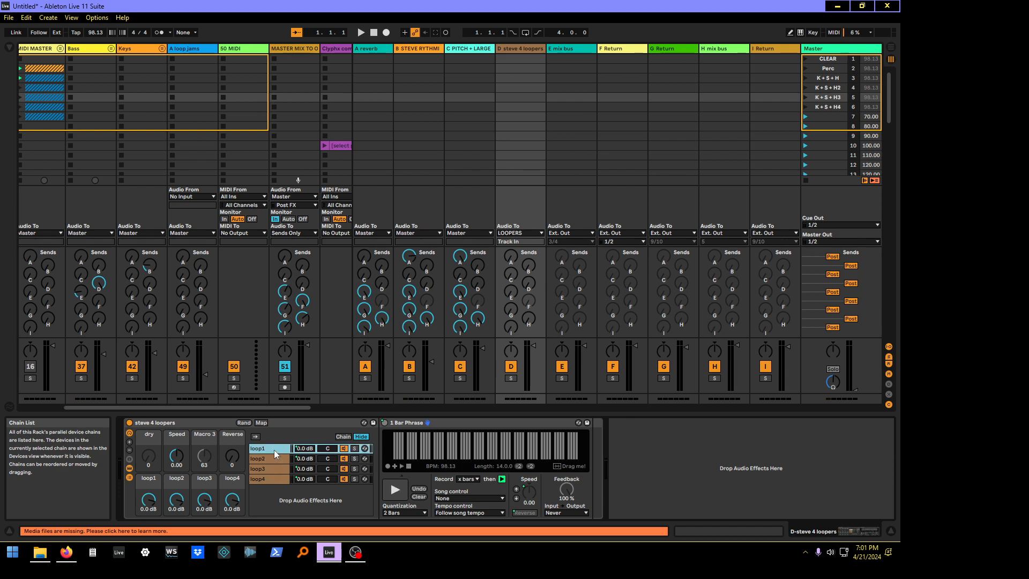
click(422, 497)
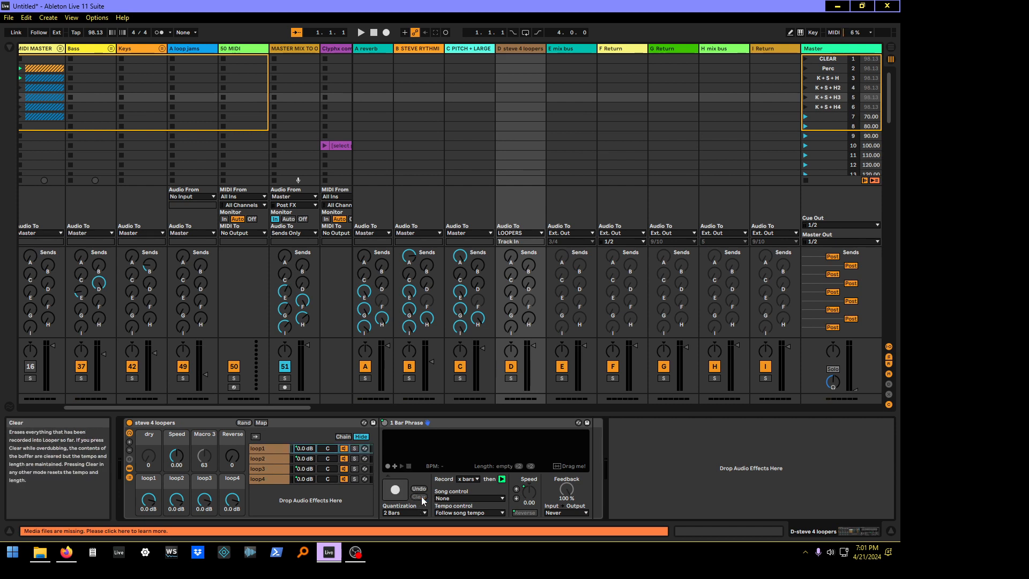
Step: Inspect the looper devices in the loop1 through loop4 chains of the steve 4 loopers rack
click(268, 447)
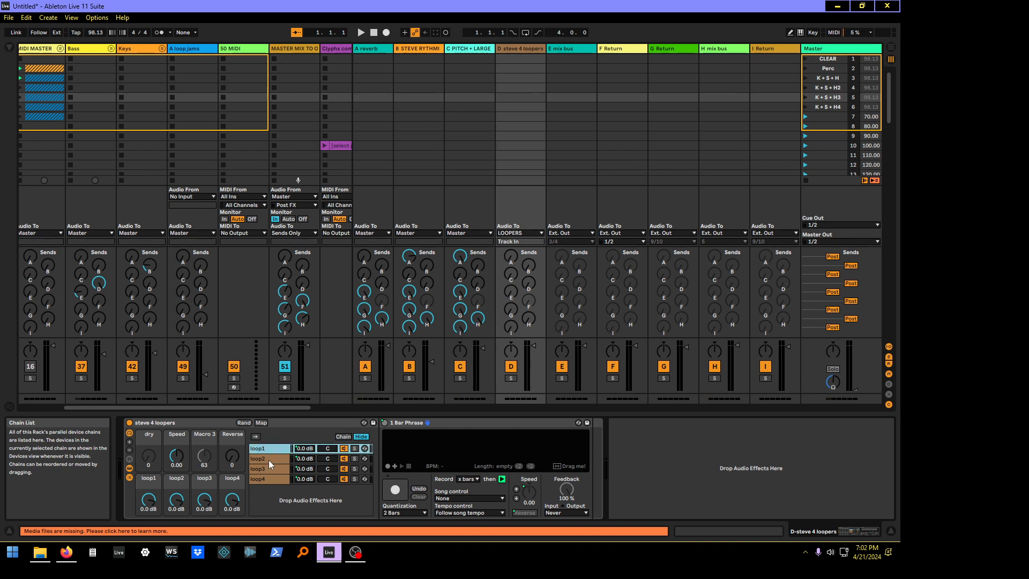
click(269, 459)
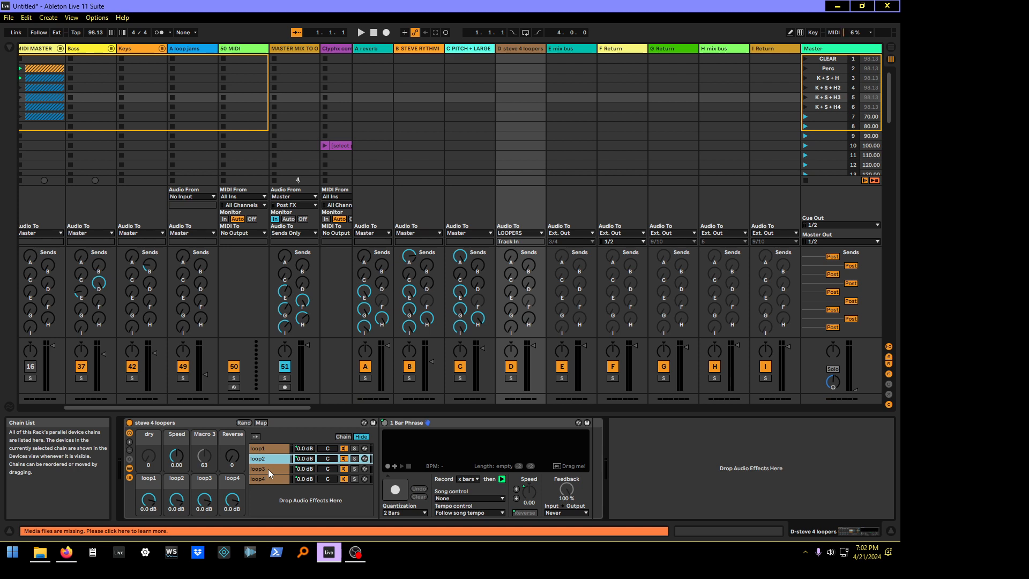
click(268, 468)
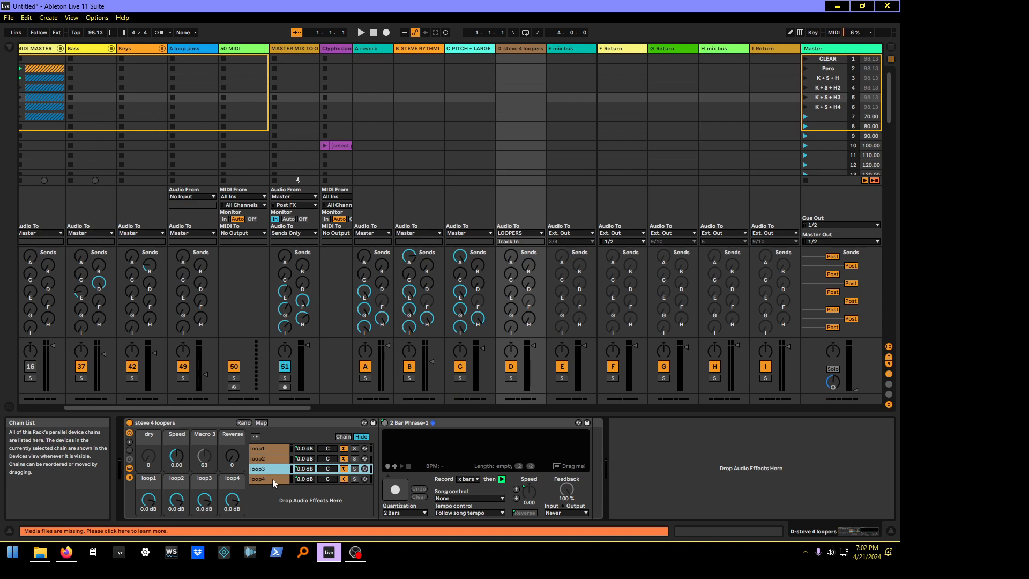
click(272, 478)
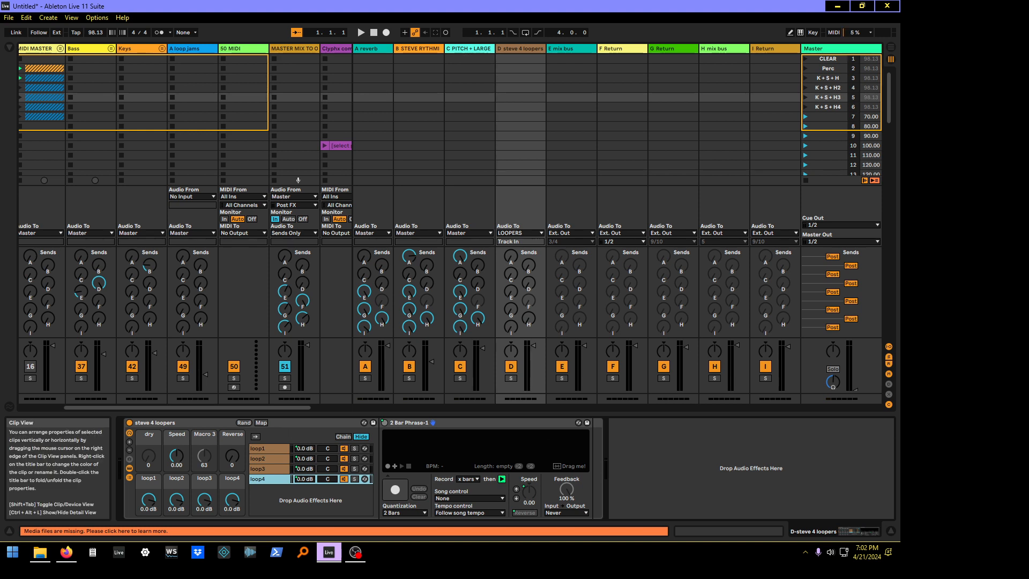
Step: Switch to Firefox and examine the Behringer FCB1010 foot controller's pedal layout
click(67, 552)
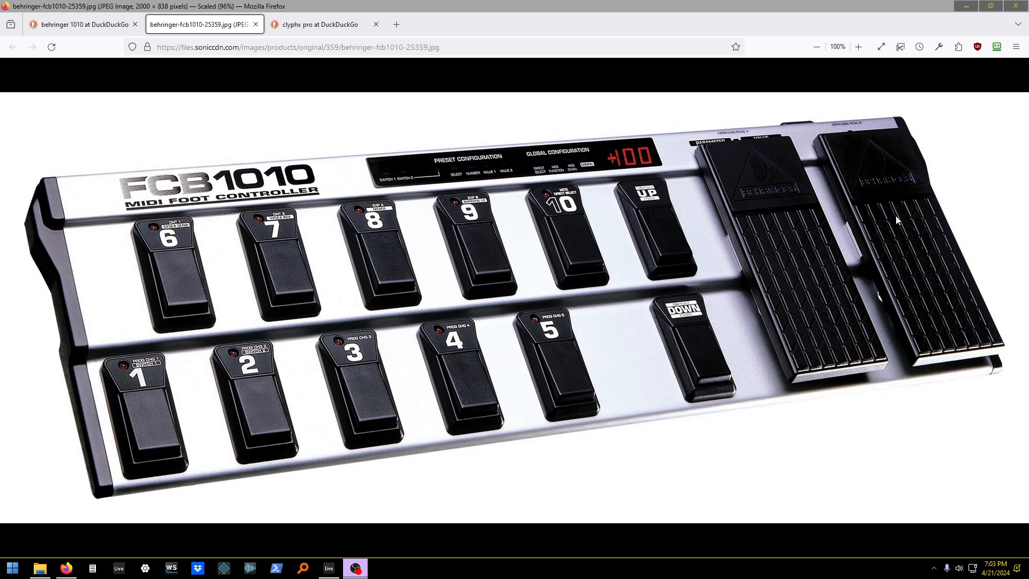
click(862, 104)
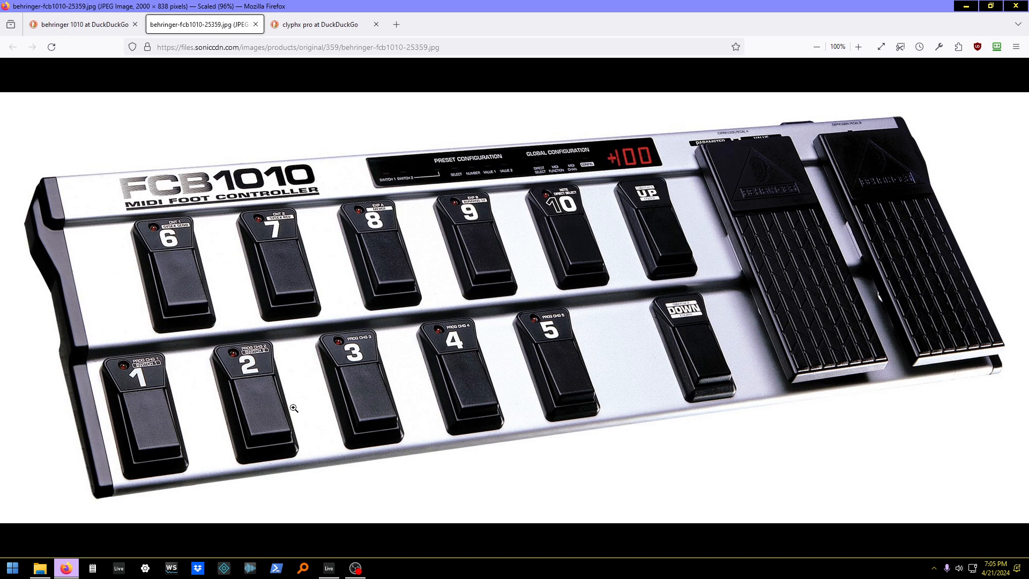
Step: Switch back to Ableton Live and display the Session View
mouse_move(327, 574)
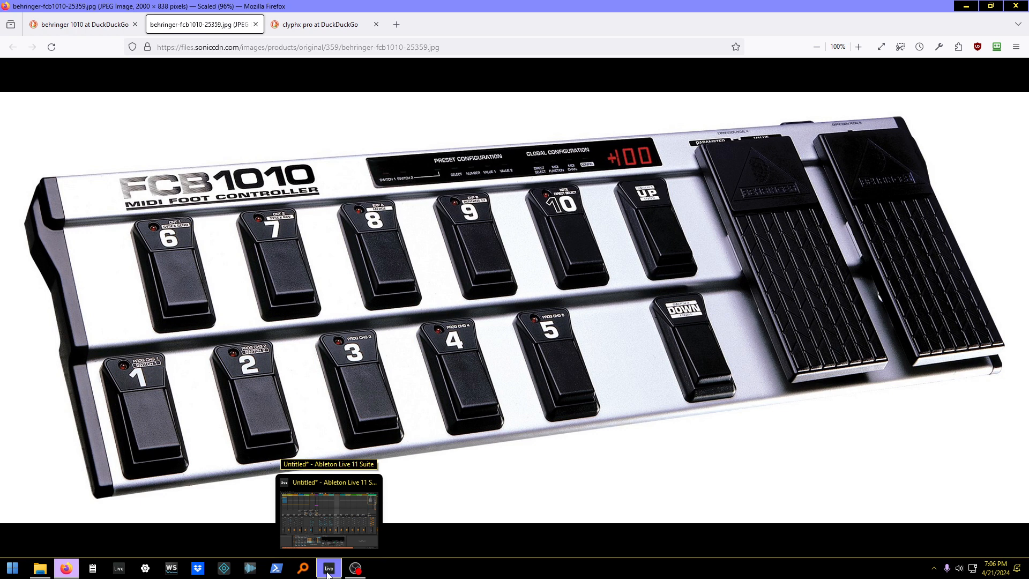
click(328, 574)
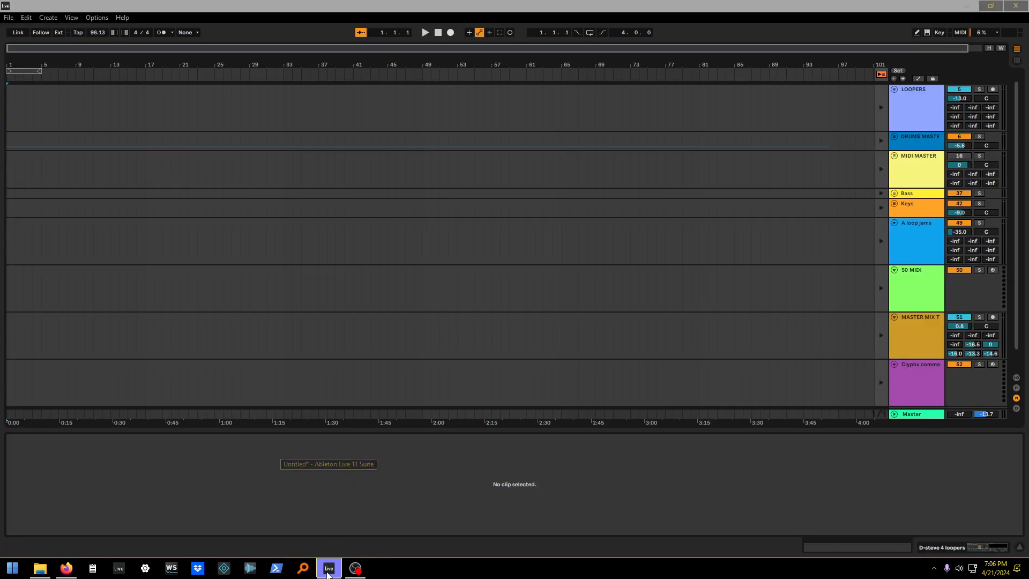
click(357, 569)
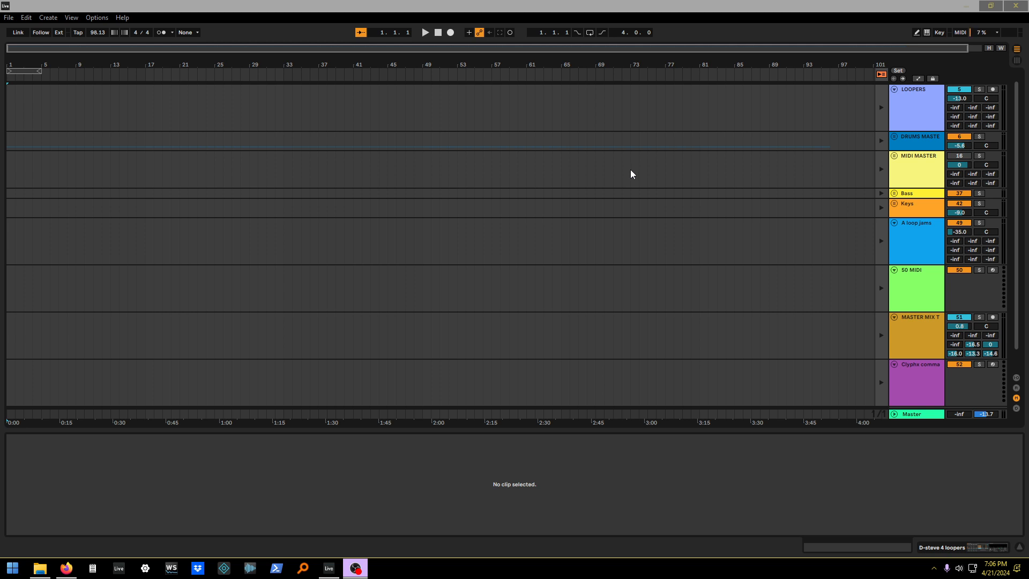
key(Tab)
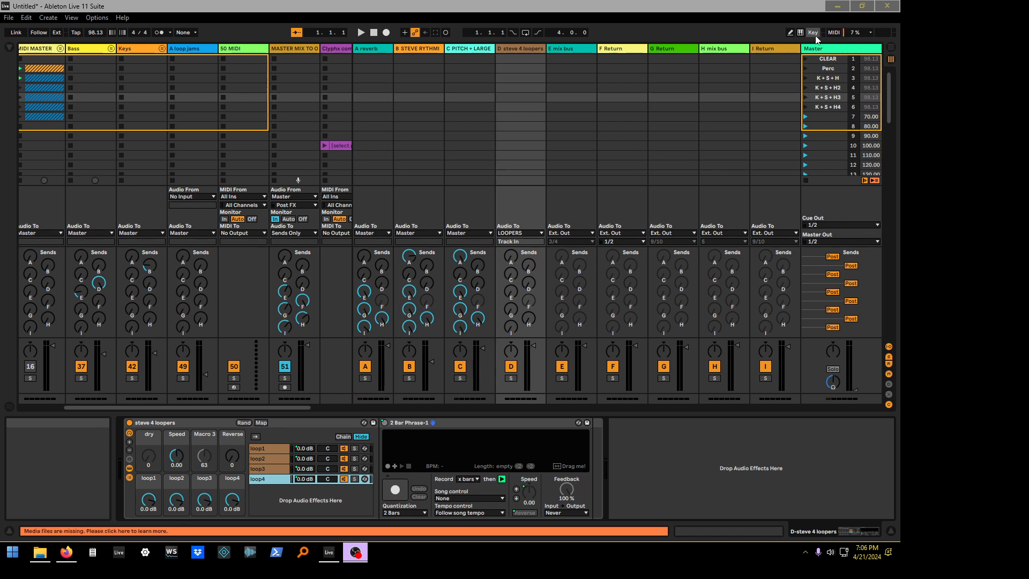
Step: Turn on MIDI mapping mode to examine the assignments on the looper and scenes, and turn it off again
click(834, 32)
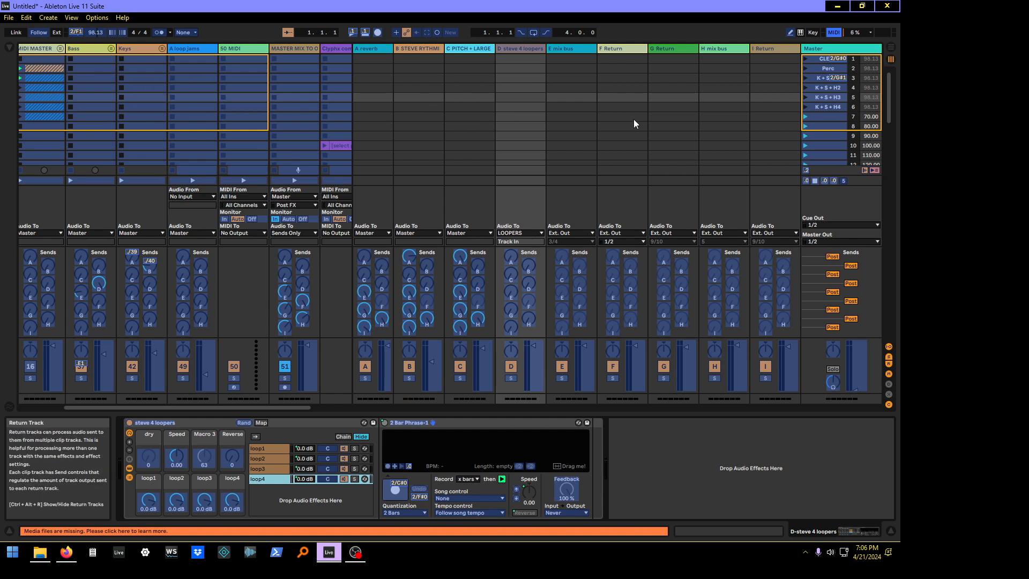
click(830, 31)
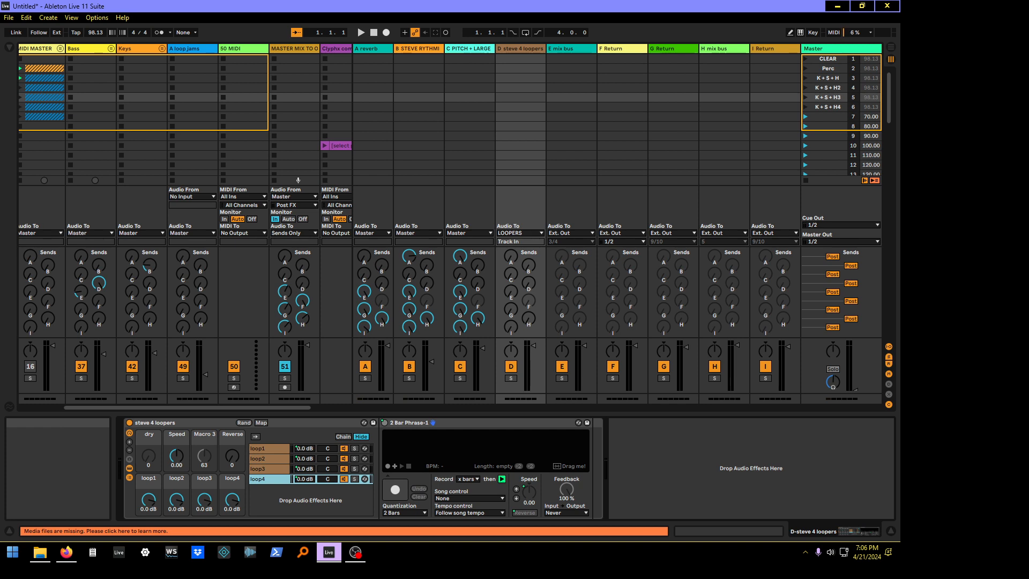
click(356, 552)
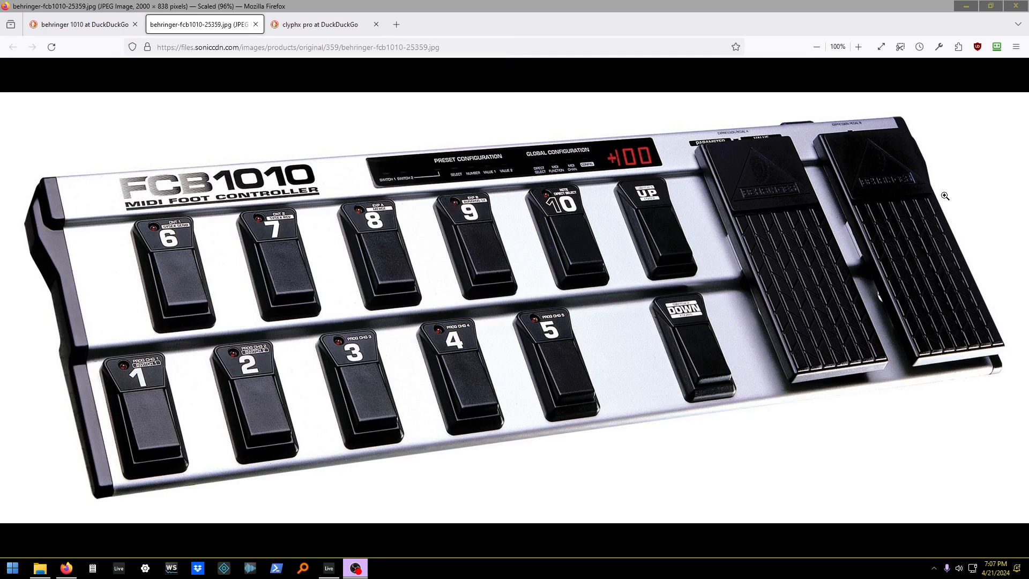
Step: Enlarge the Behringer FCB1010 picture in Firefox and examine the foot controller's pedal layout
click(987, 200)
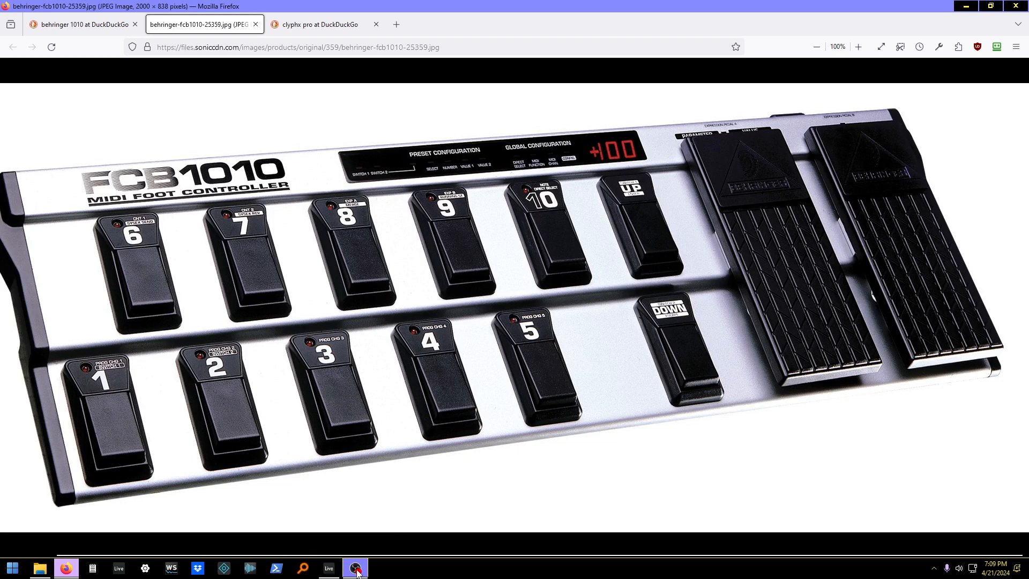
mouse_move(356, 570)
click(355, 568)
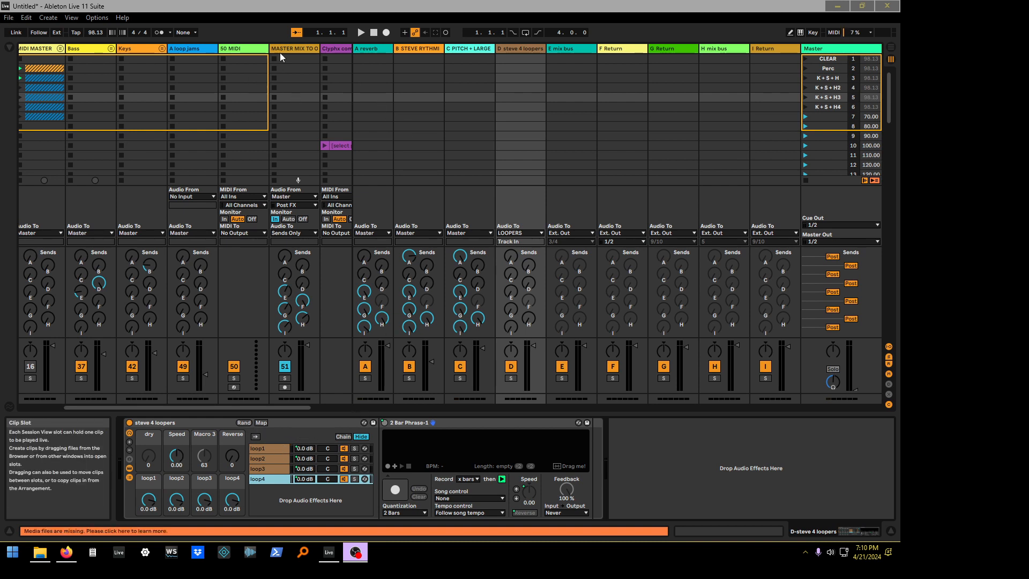
Step: Insert a new audio track directly after the 50 MIDI track
click(235, 51)
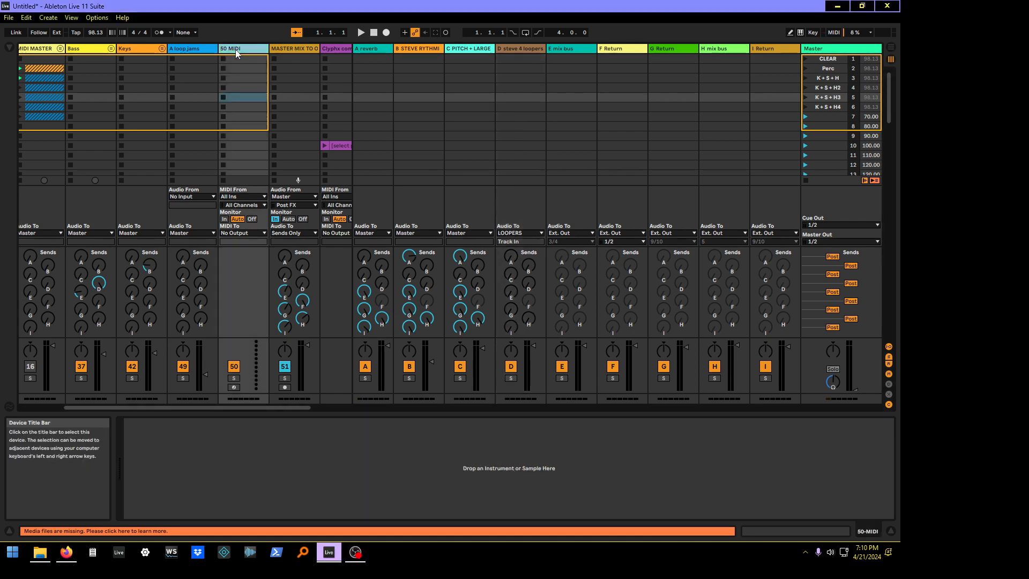
click(48, 17)
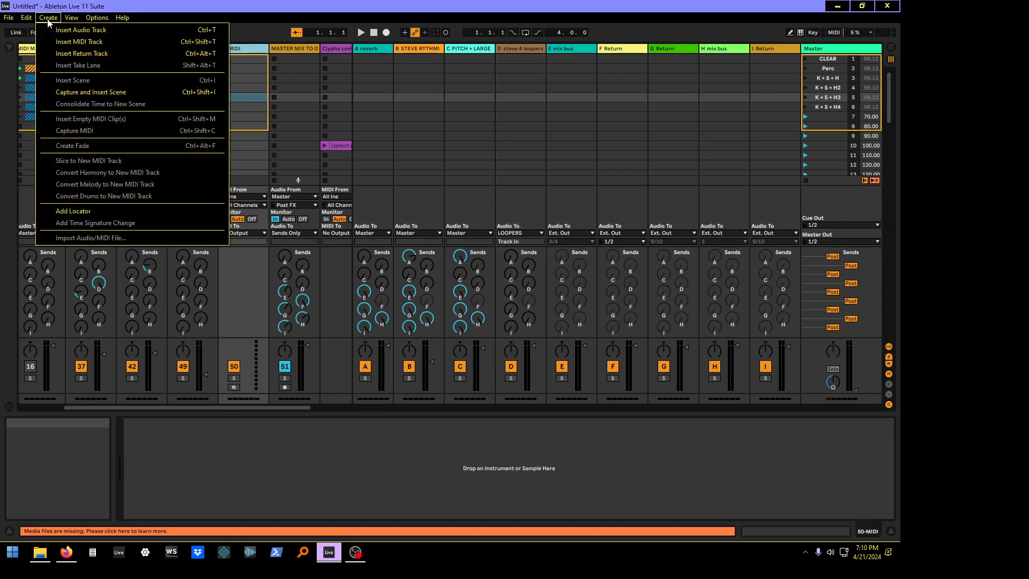
click(80, 31)
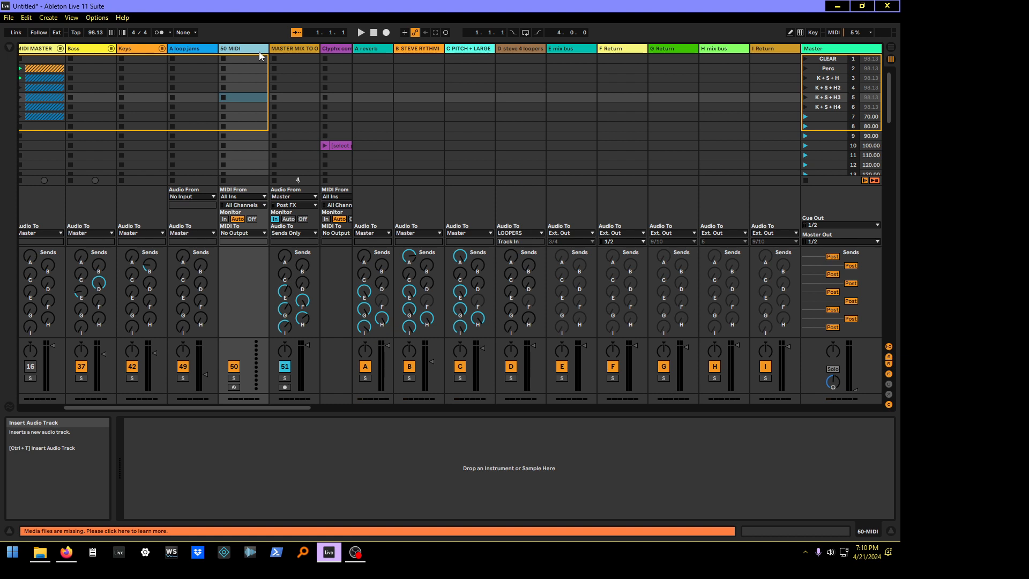
Step: Show the browser and list the Looper presets among the Delay & Loop audio effects
click(9, 47)
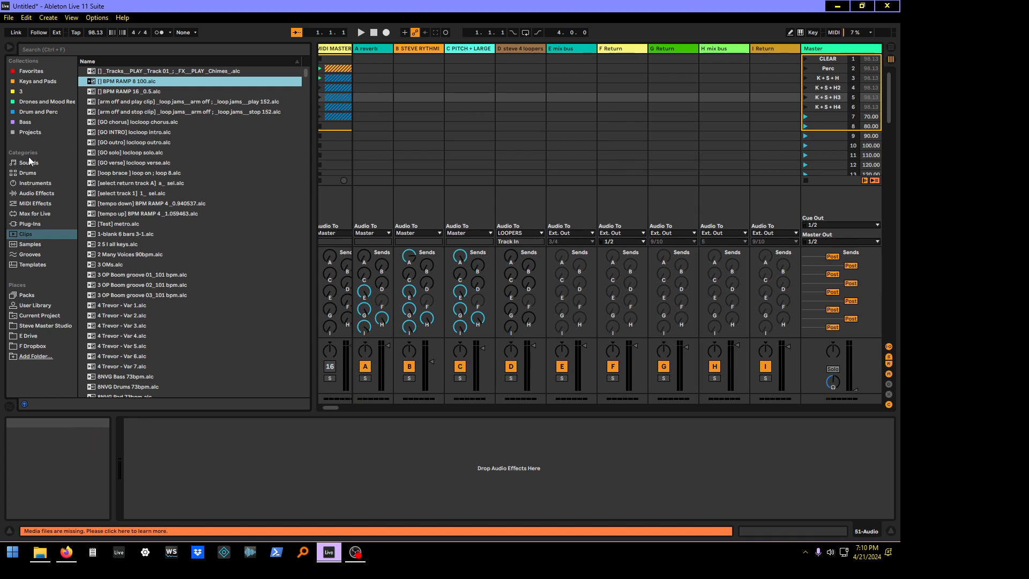
click(28, 194)
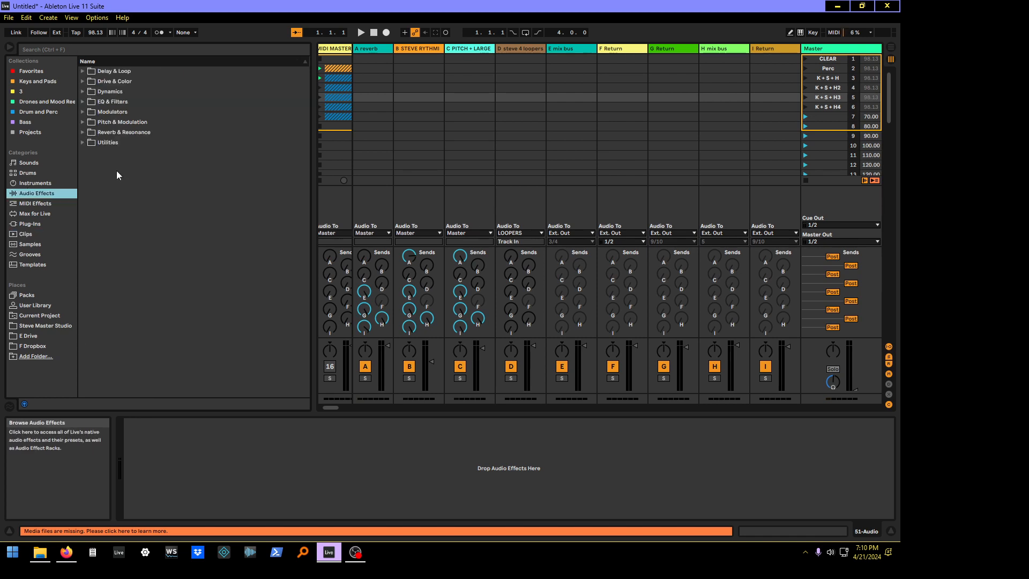
click(86, 71)
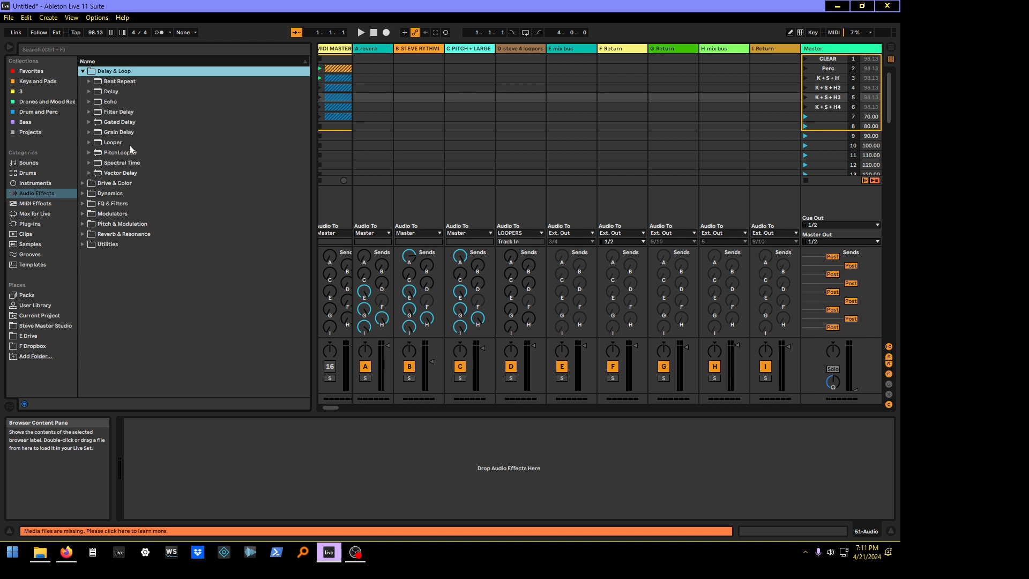
click(89, 143)
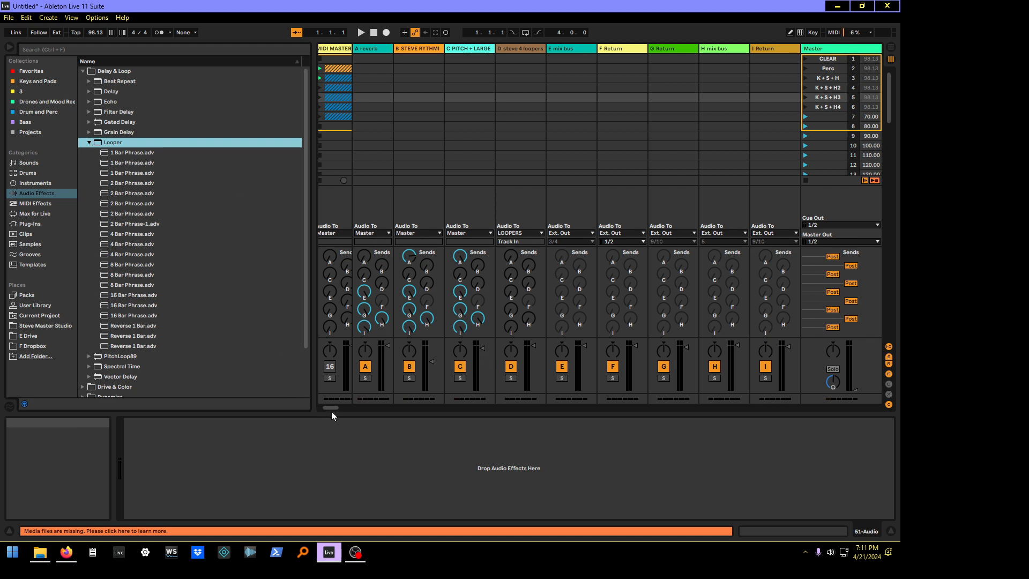
Step: Hide the mixer section and return tracks, and load the 4 Bar Phrase looper preset onto the 51 Audio track
drag(335, 408, 341, 407)
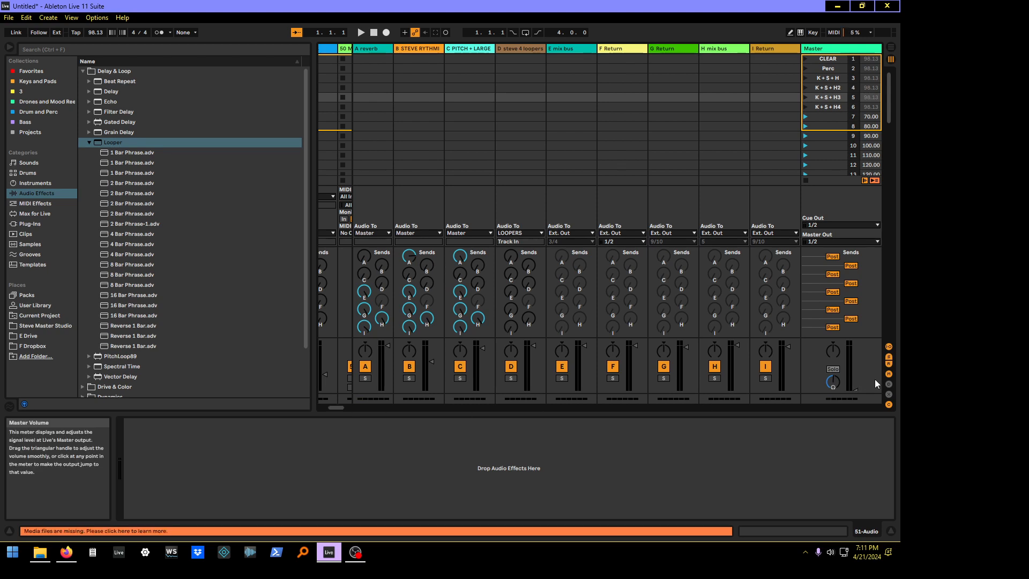
click(888, 373)
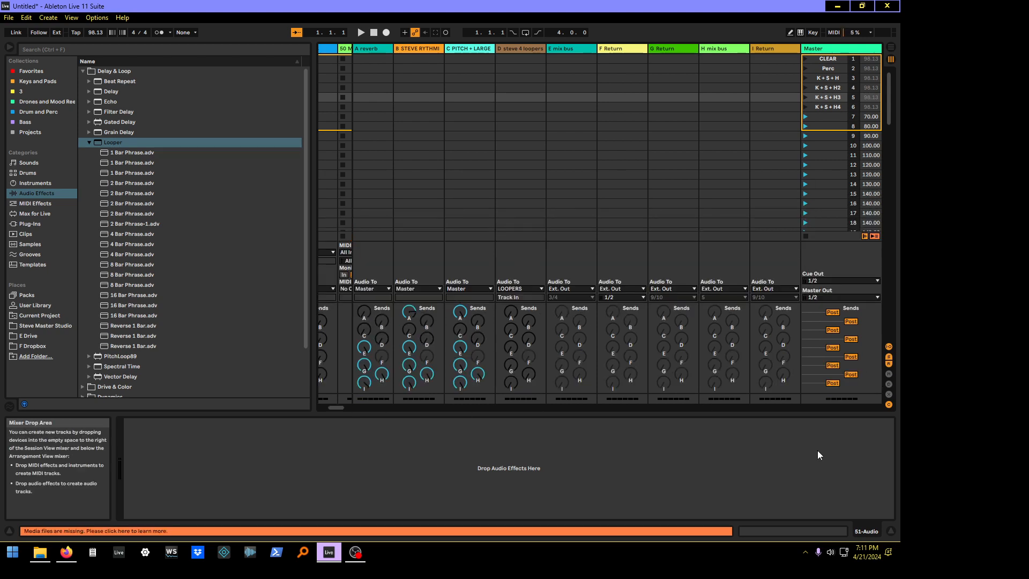
click(889, 364)
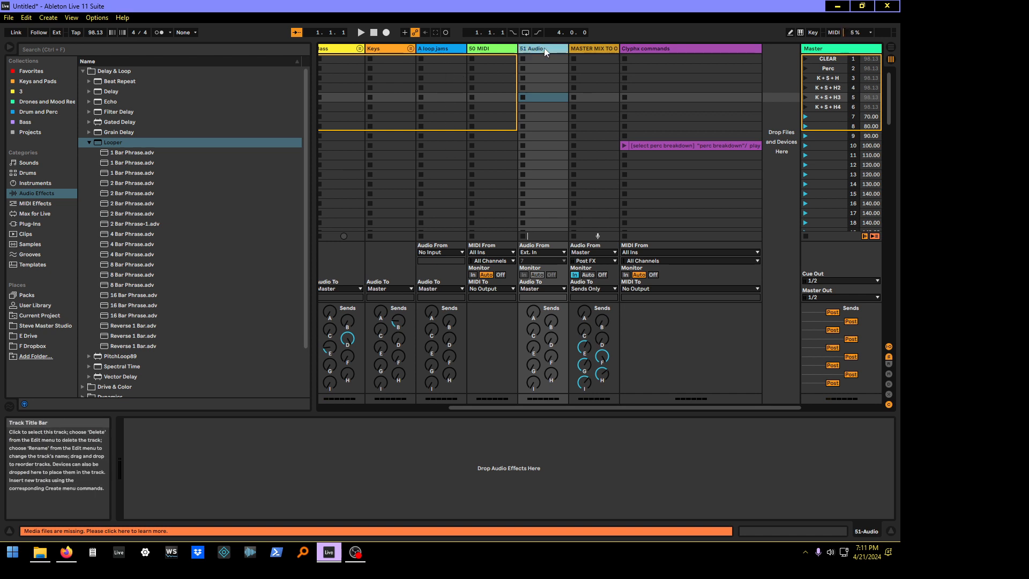
click(108, 234)
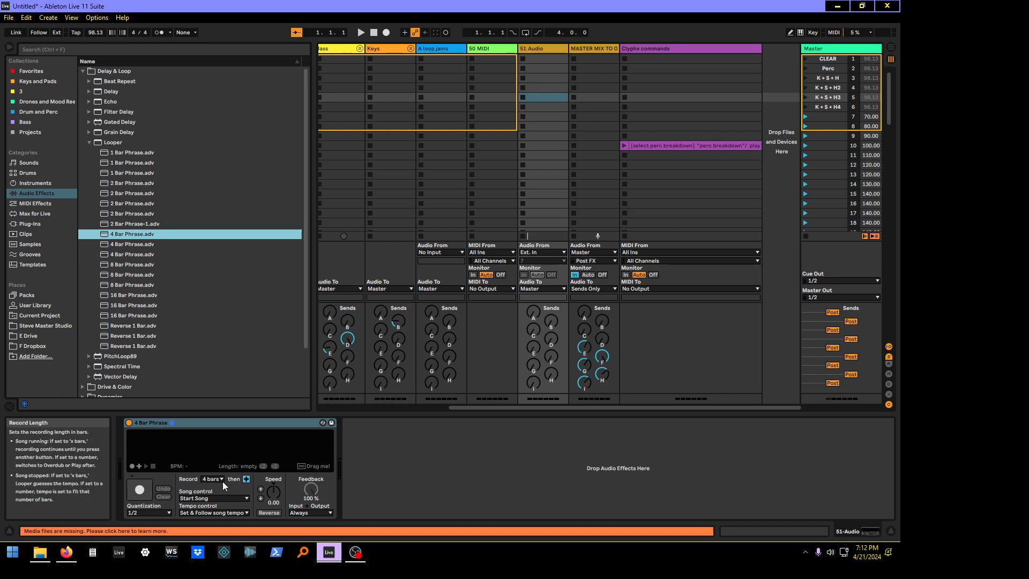
Step: Configure the 4 Bar Phrase looper with song control None, tempo control Follow song tempo and quantization 1/16
click(226, 498)
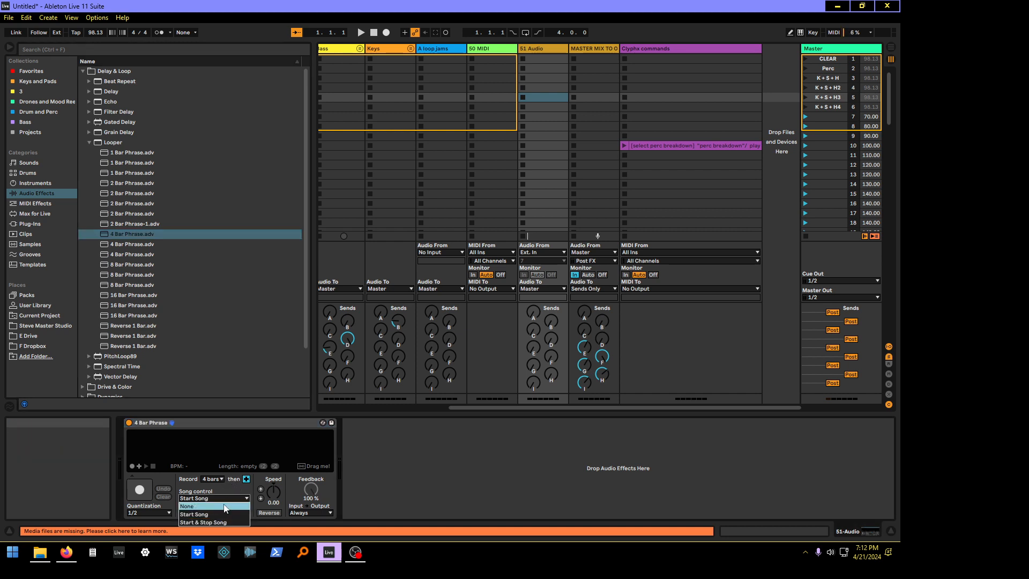
click(224, 506)
click(227, 499)
click(225, 506)
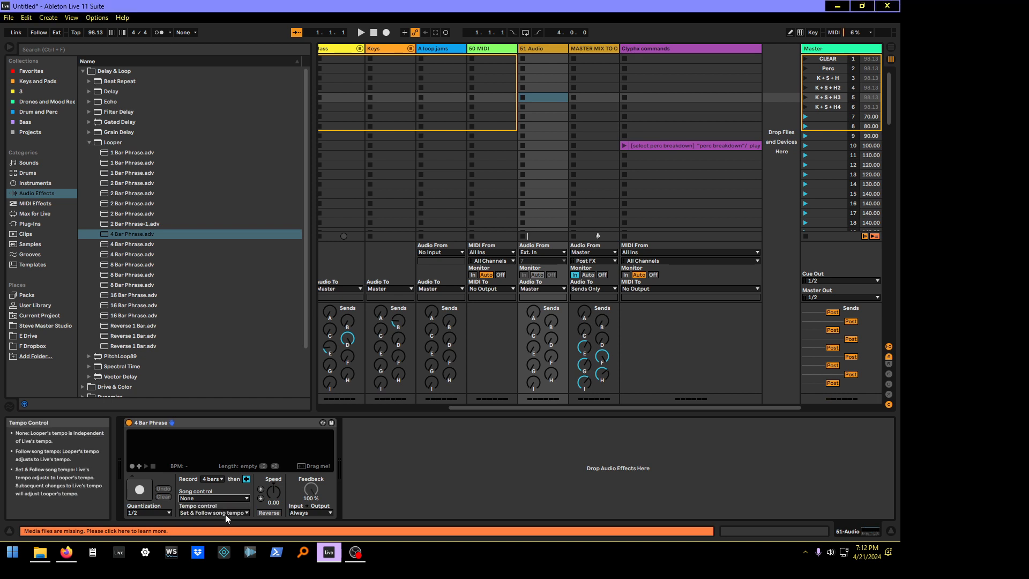
click(225, 514)
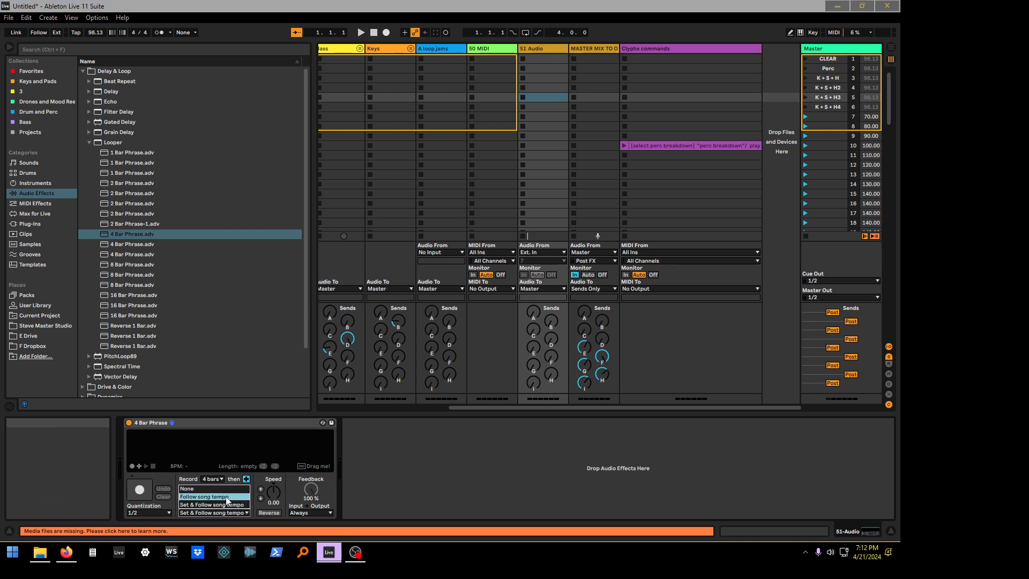
click(226, 497)
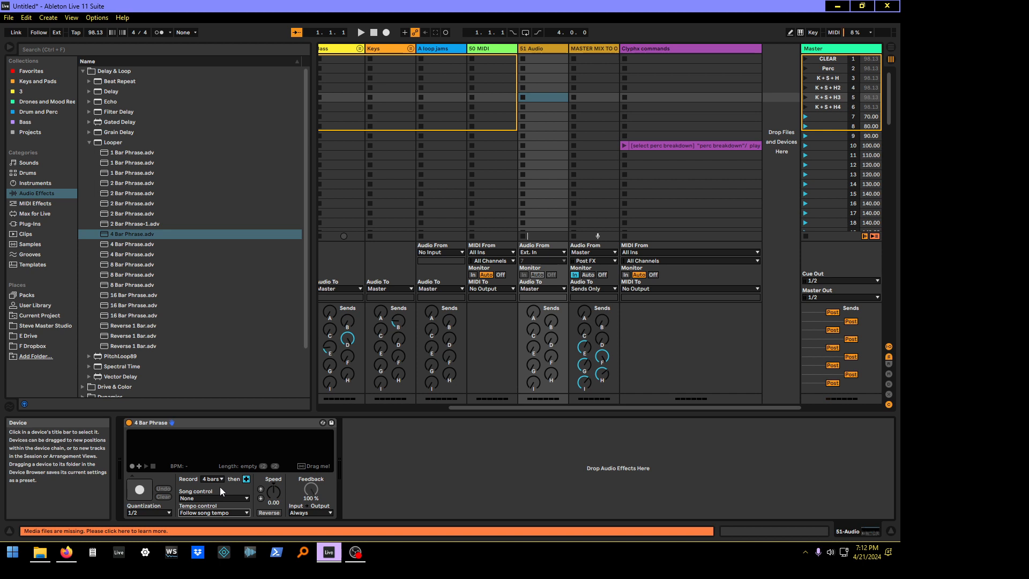
click(166, 513)
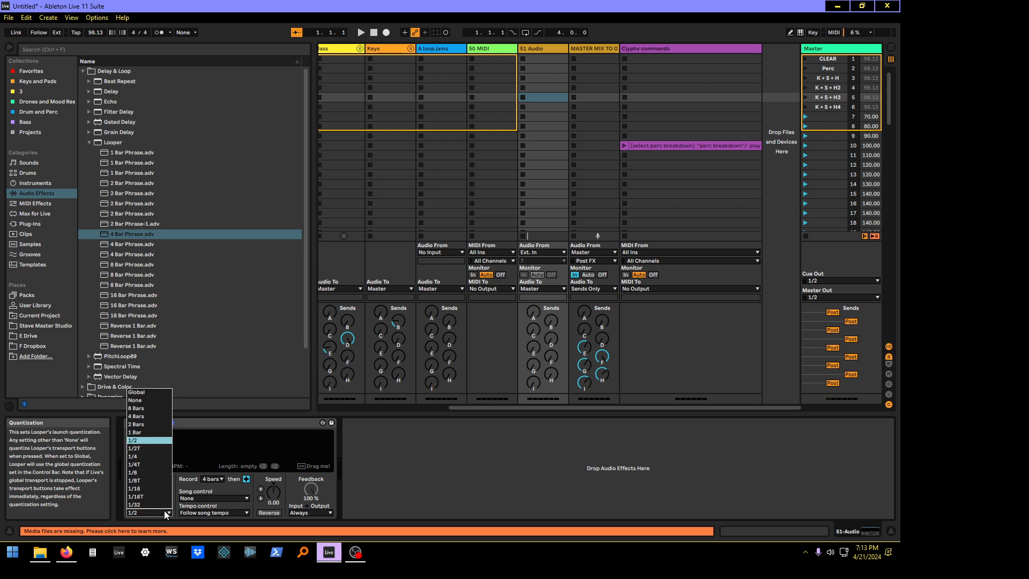
click(149, 489)
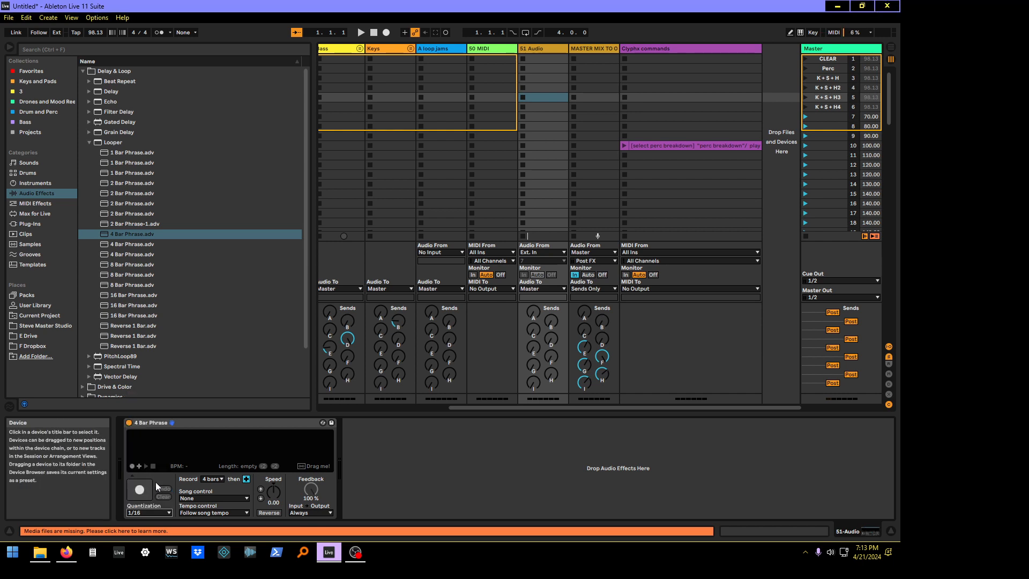
Step: Set the looper's quantization to Global and the song's global launch quantization to 1/4
click(154, 511)
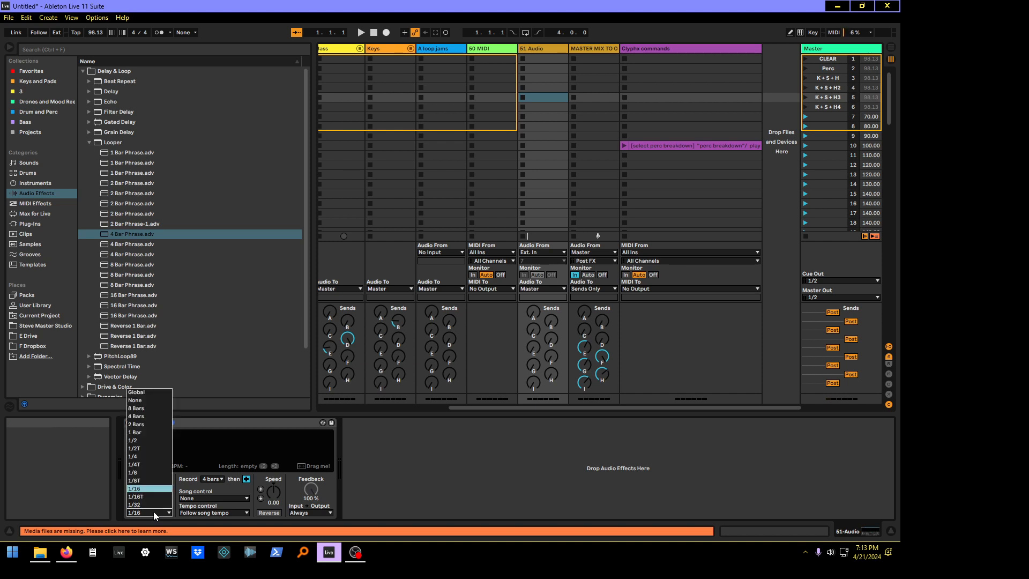
click(163, 392)
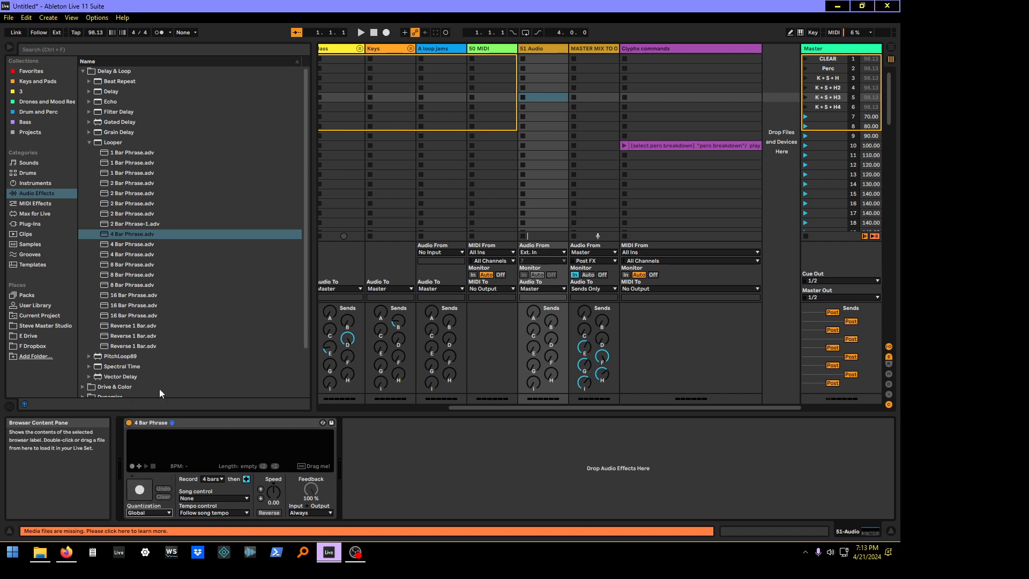
click(189, 32)
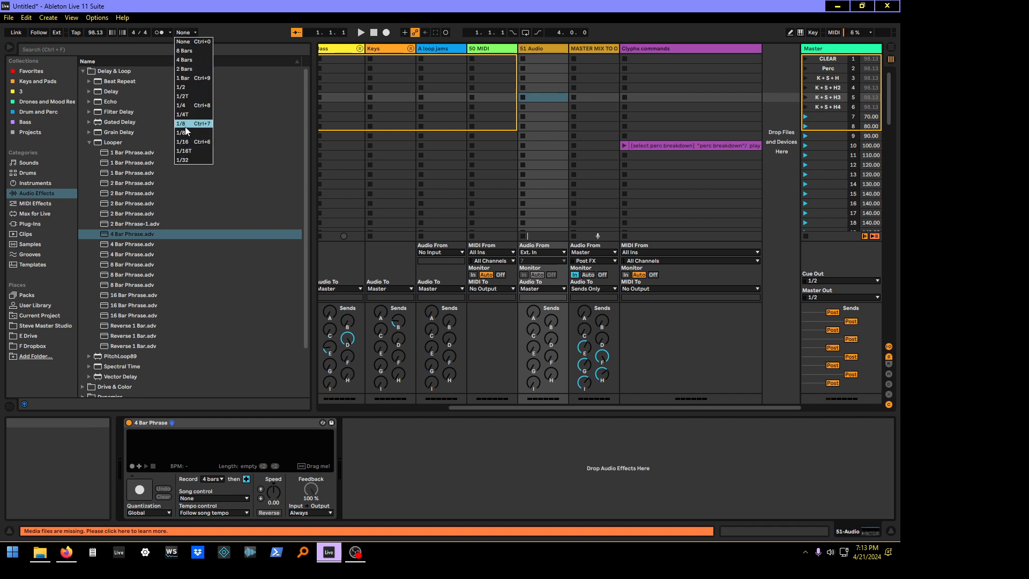
click(185, 106)
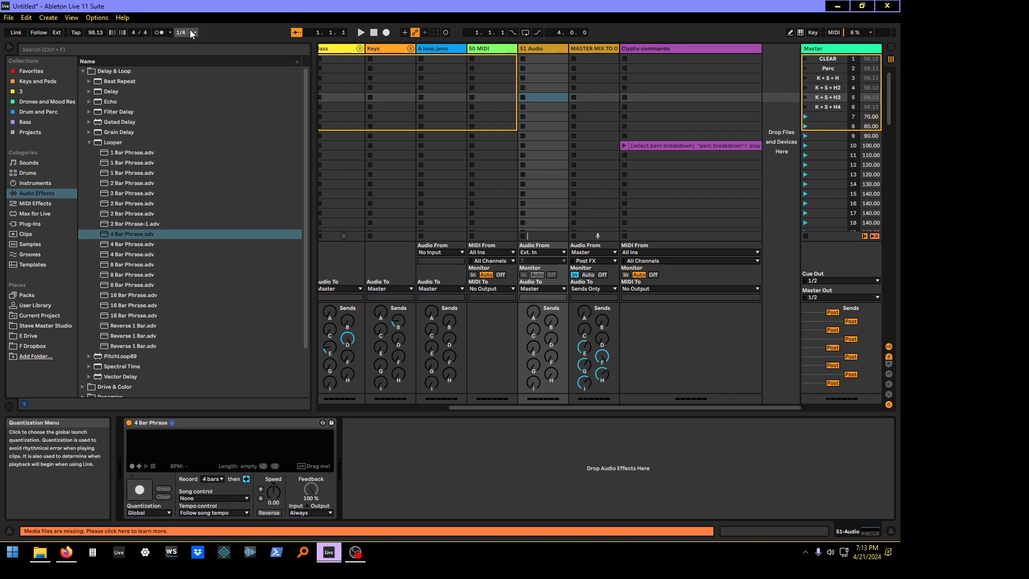
Step: Set both the looper's own quantization and the global launch quantization to None
click(165, 513)
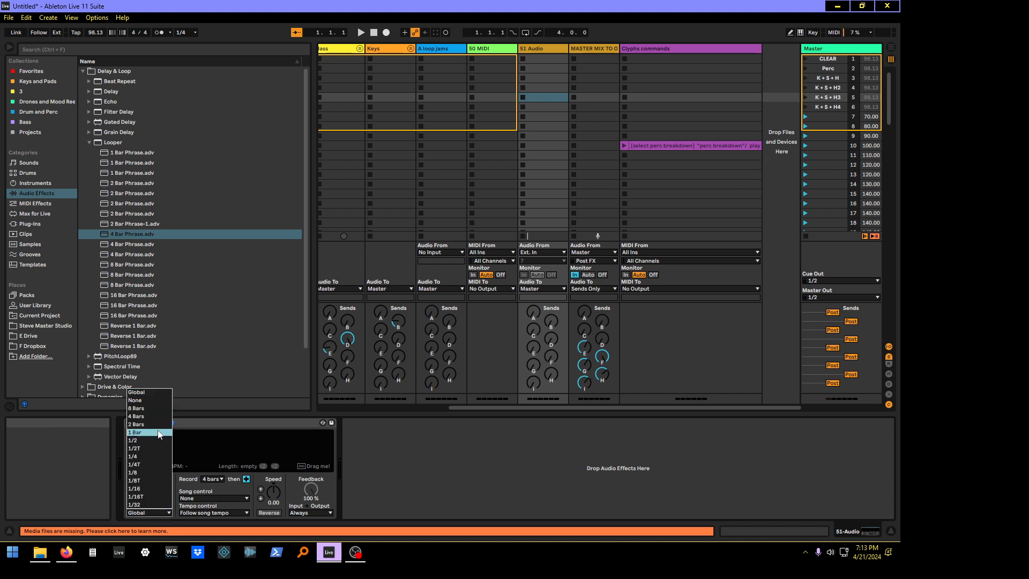
click(155, 400)
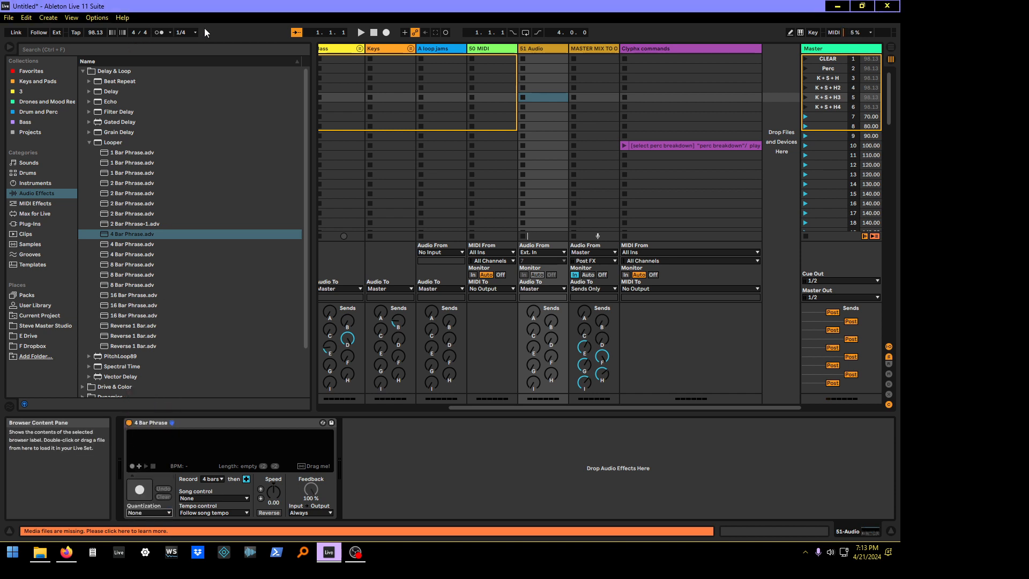
click(190, 31)
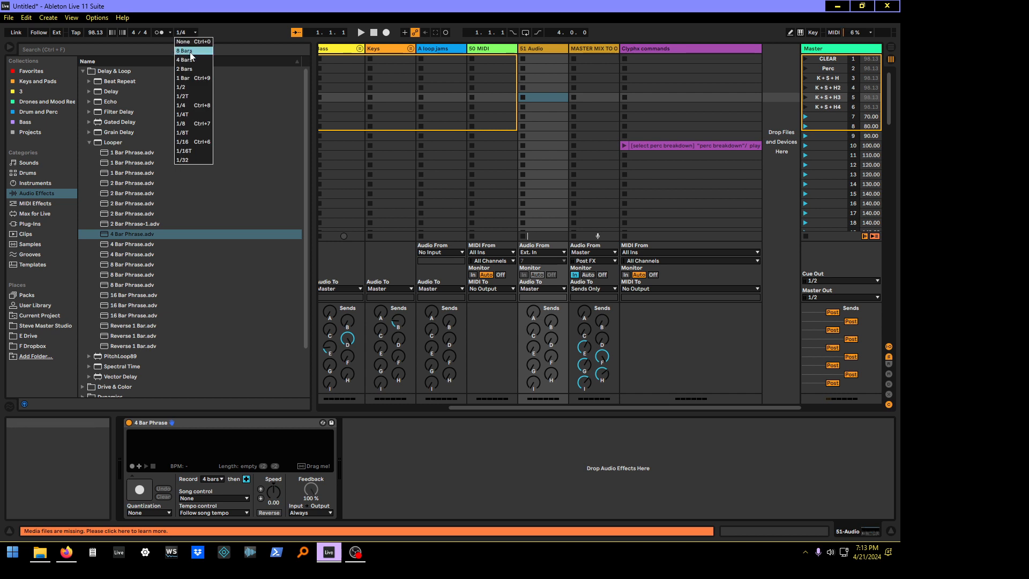
click(184, 41)
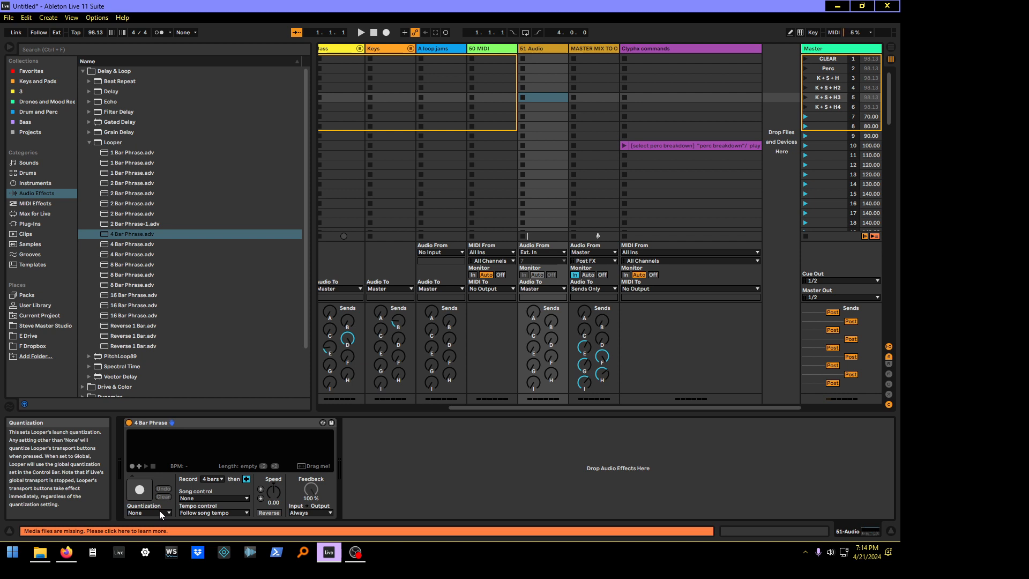
Step: Set the global launch quantization to 1/16 and make the looper's quantization follow Global
click(188, 32)
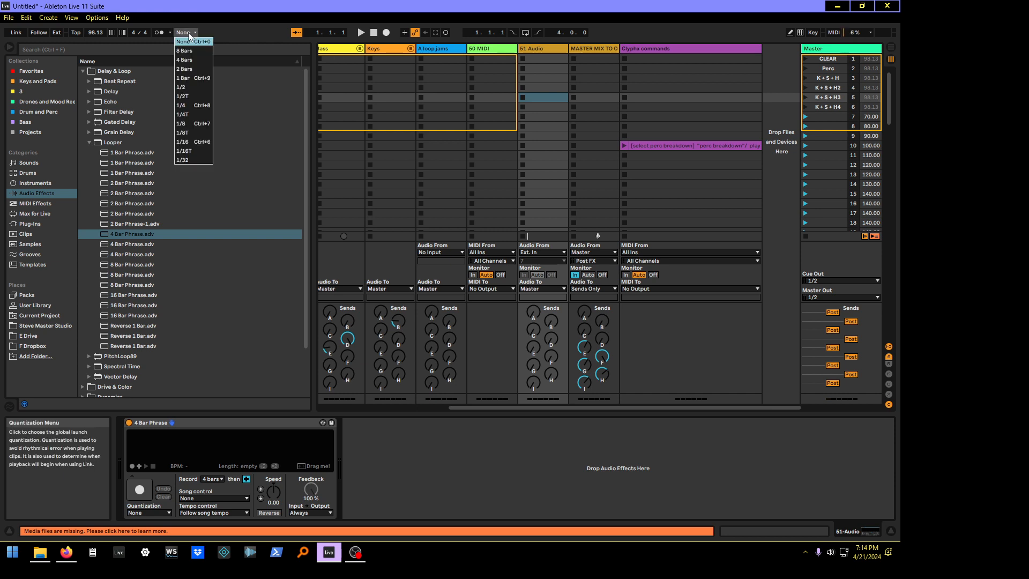
click(188, 142)
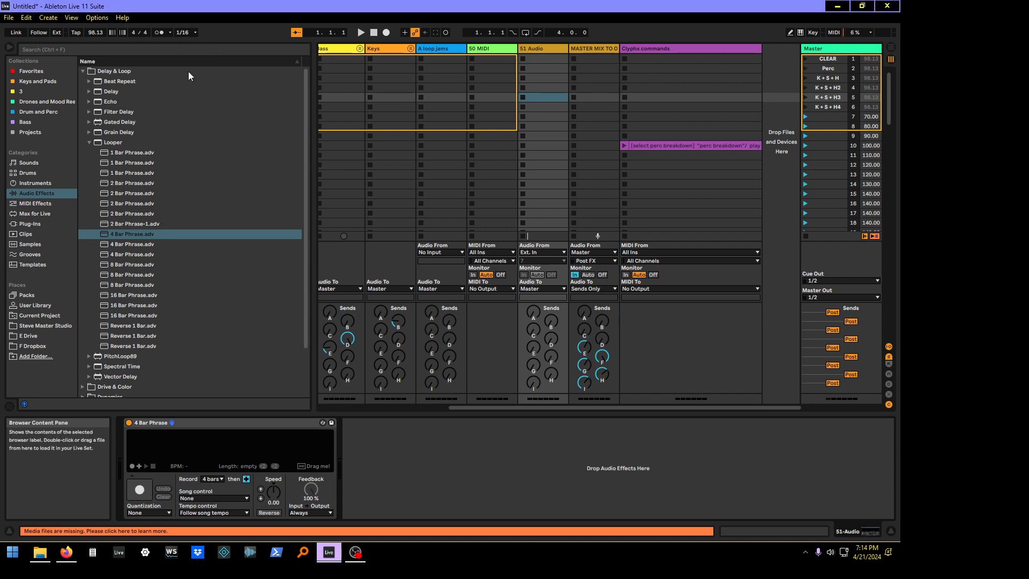
click(191, 31)
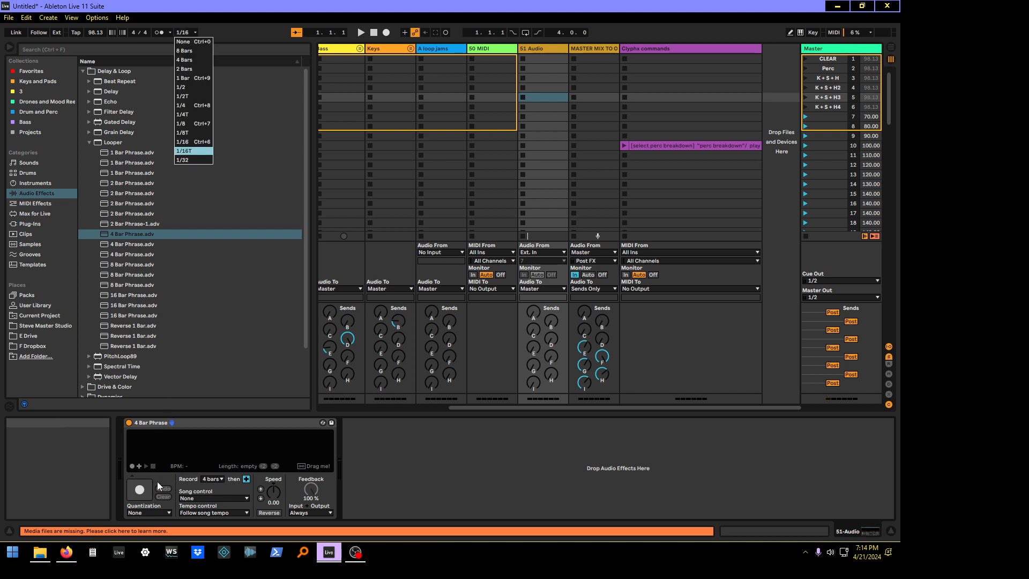
click(155, 512)
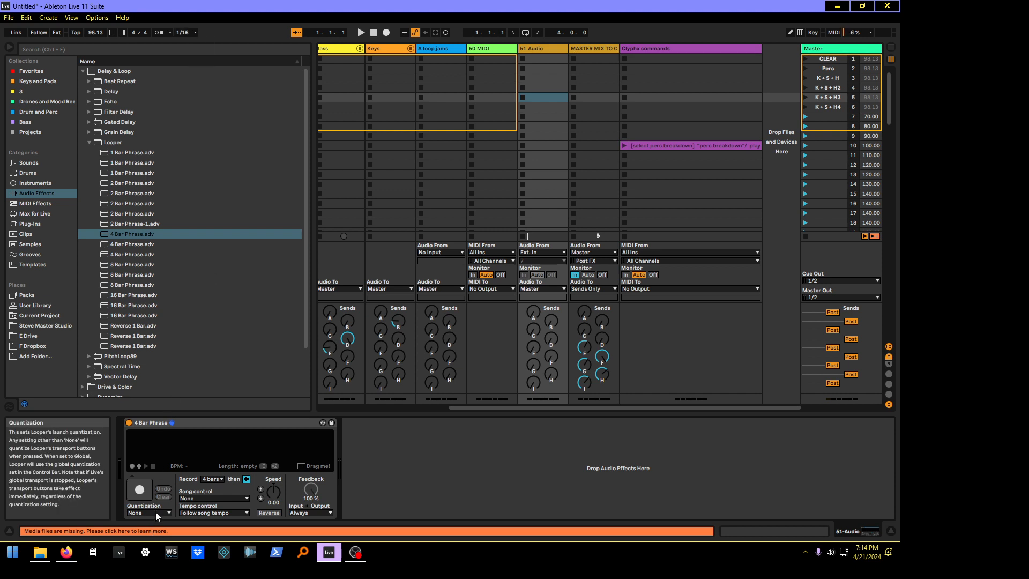
click(155, 511)
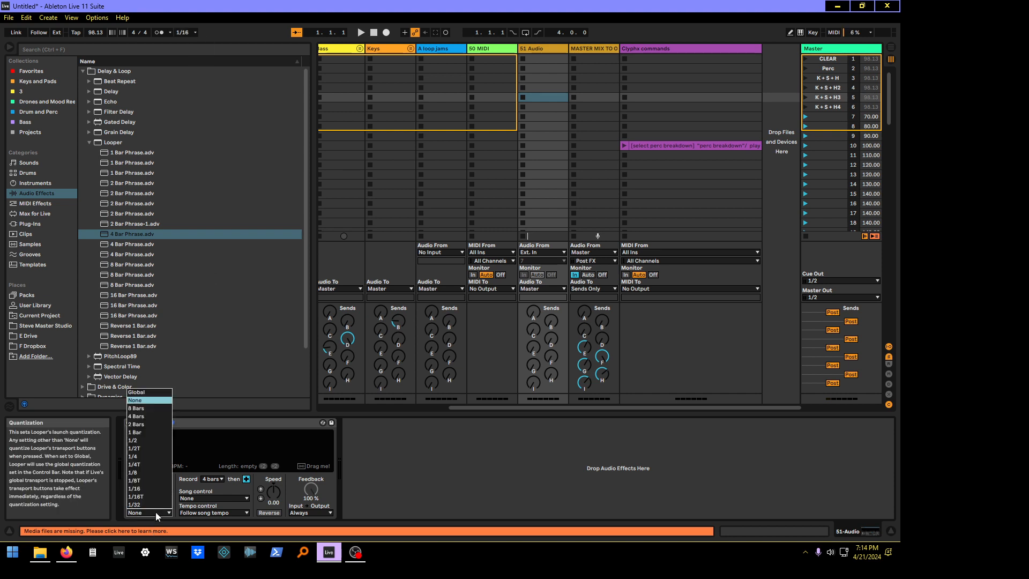
click(158, 397)
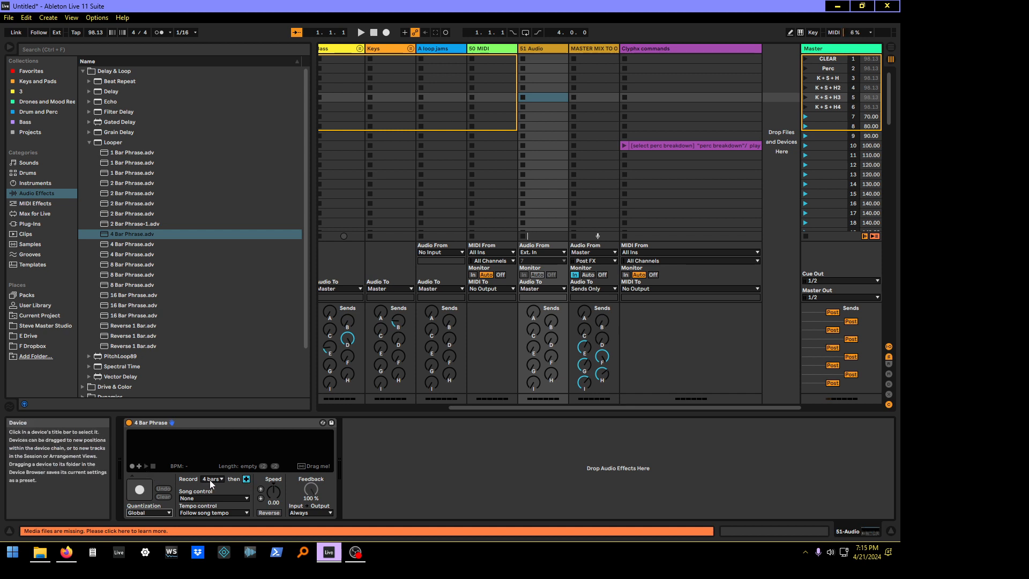
Step: Record a 4-bar loop with the looper set to switch to playback after recording, and stop the loop
click(245, 478)
click(143, 491)
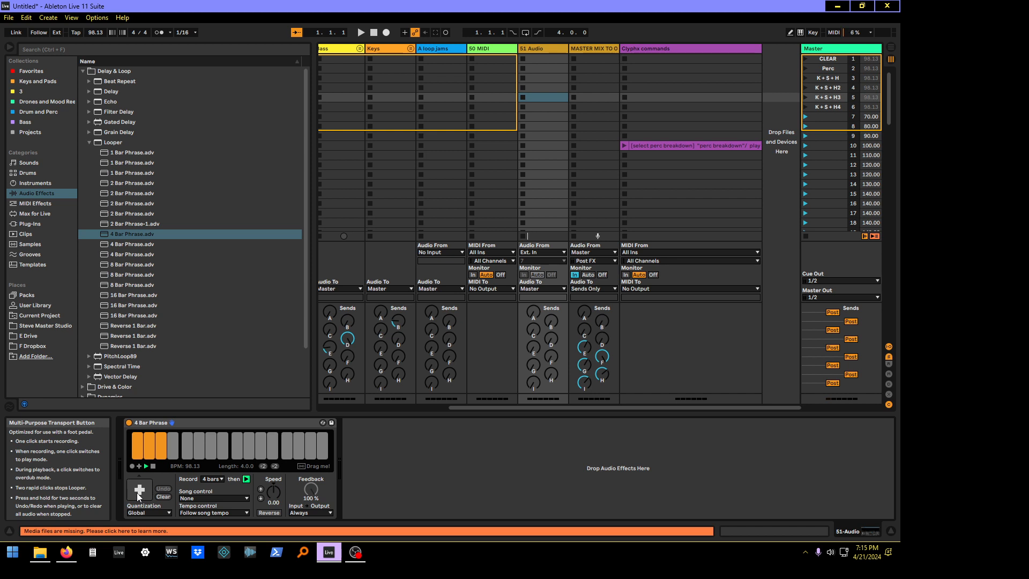
click(153, 467)
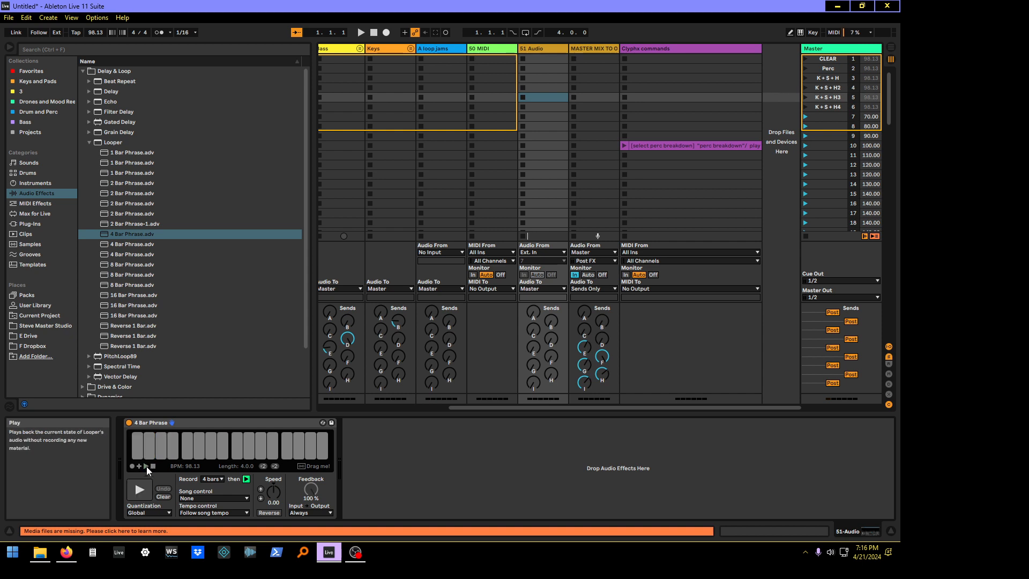
Step: Play the recorded loop and stop it, and set the looper's Input-to-Output option to Never
click(153, 466)
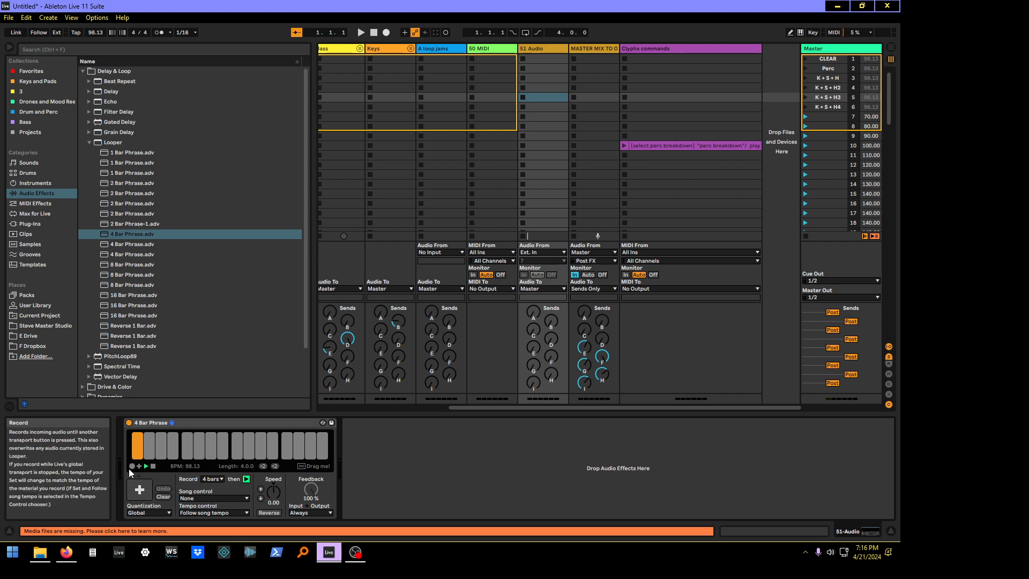
click(154, 466)
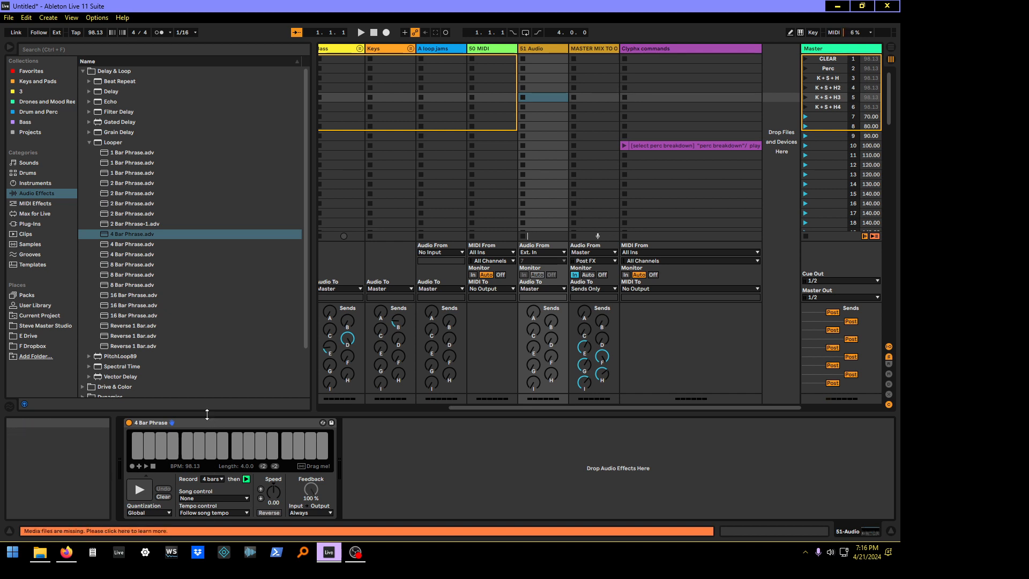
click(316, 513)
click(317, 492)
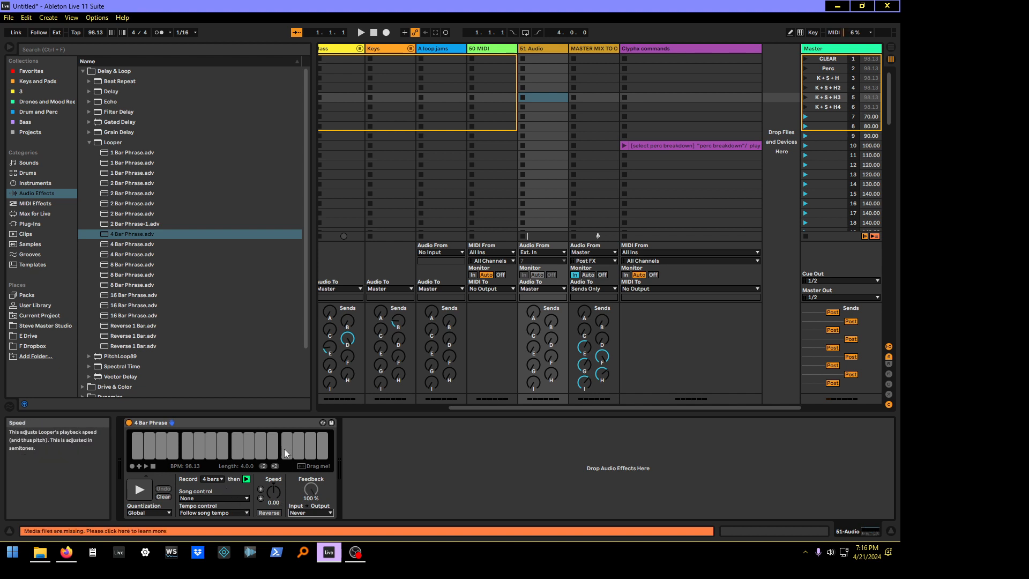
Step: Group the 4 Bar Phrase looper into an Audio Effect Rack and show the rack's macro variations and chain list
right_click(239, 422)
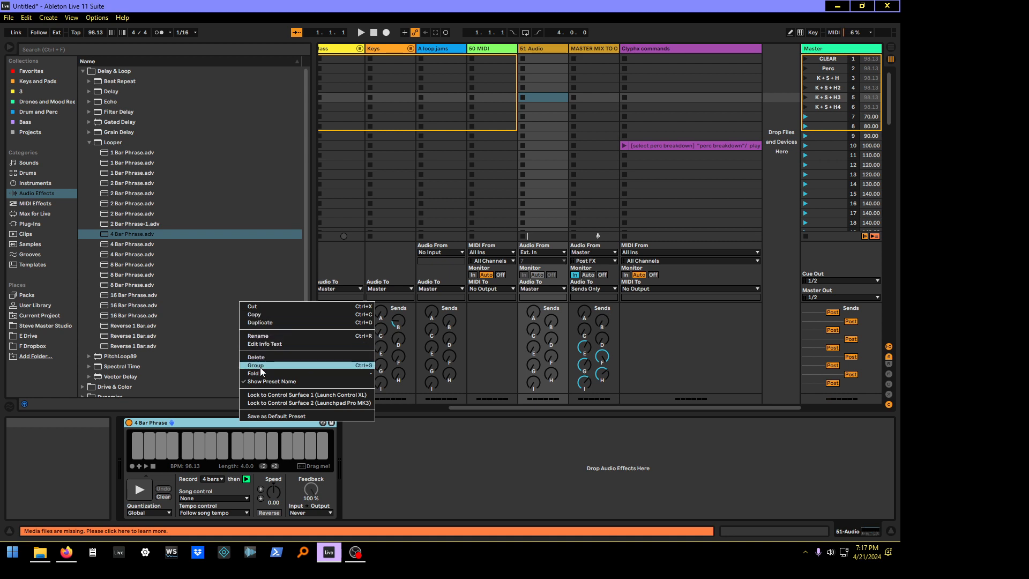
key(Escape)
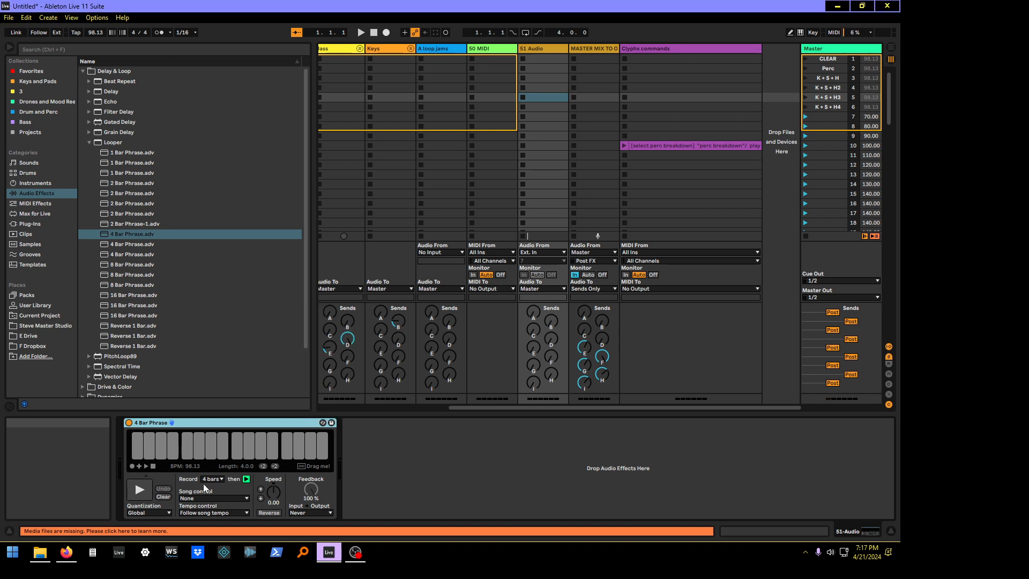
key(ctrl+g)
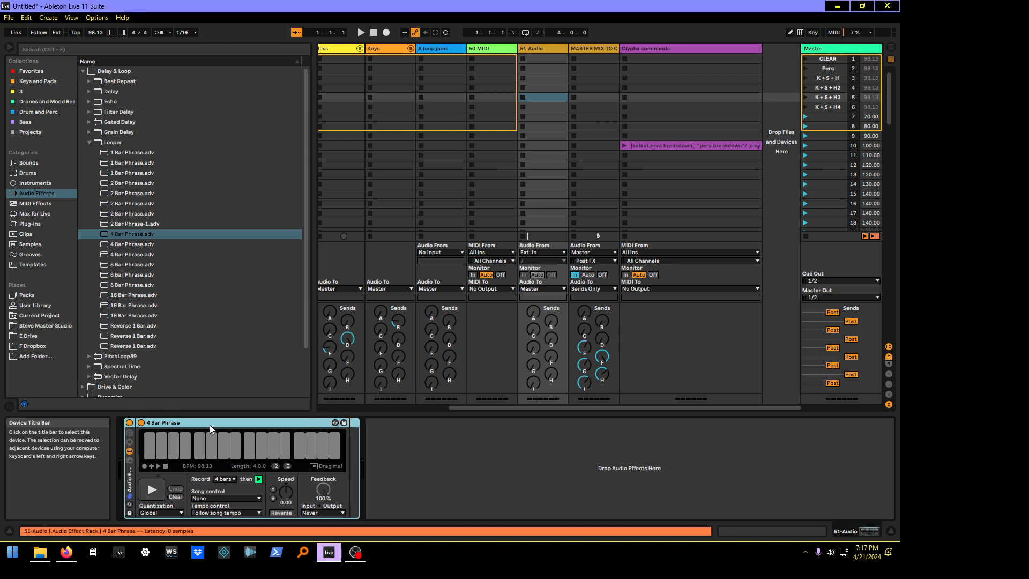
click(130, 440)
click(130, 460)
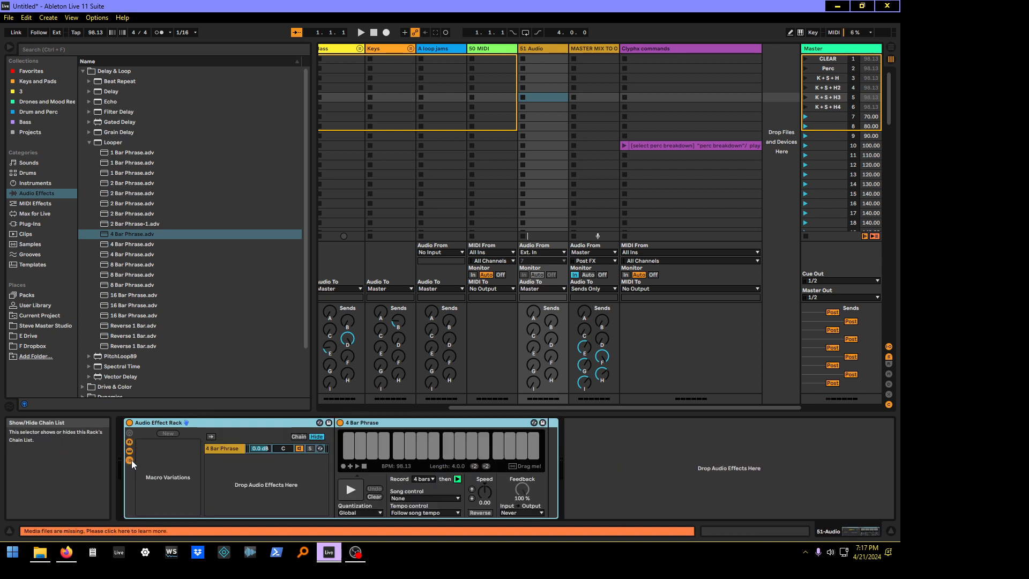
Step: Duplicate the 4 Bar Phrase chain three times to make four looper chains in the rack
right_click(224, 448)
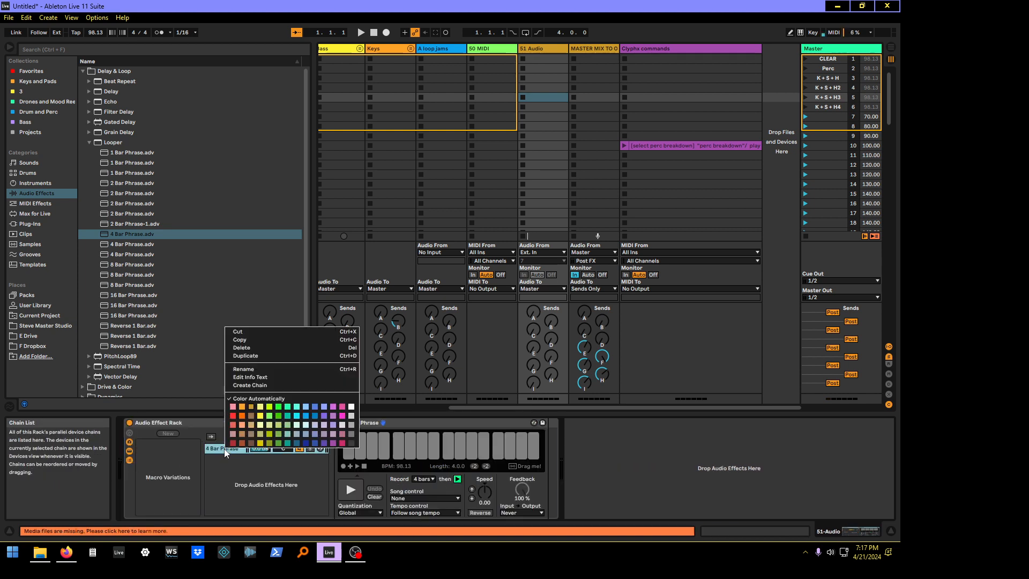
click(246, 356)
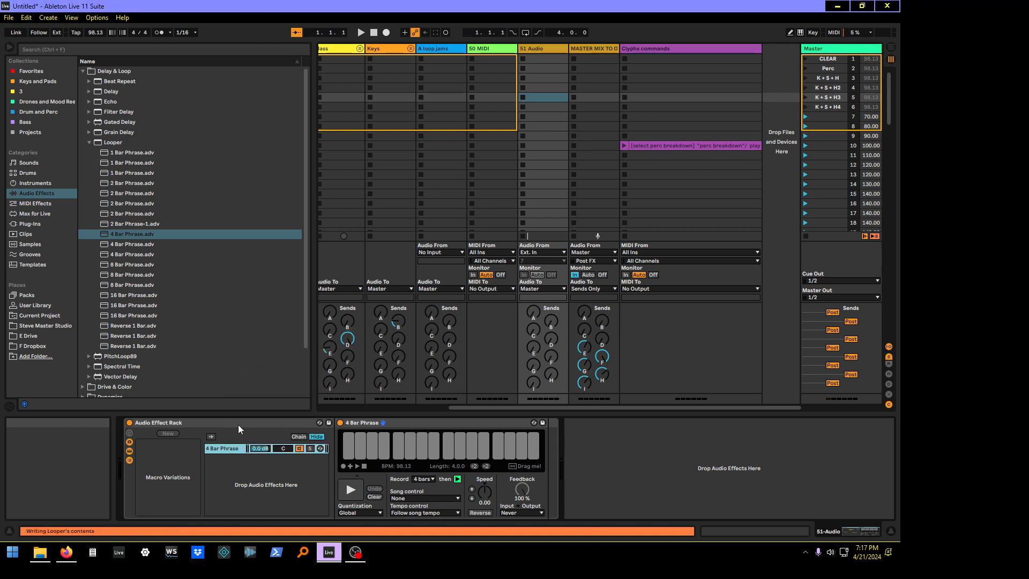
right_click(224, 448)
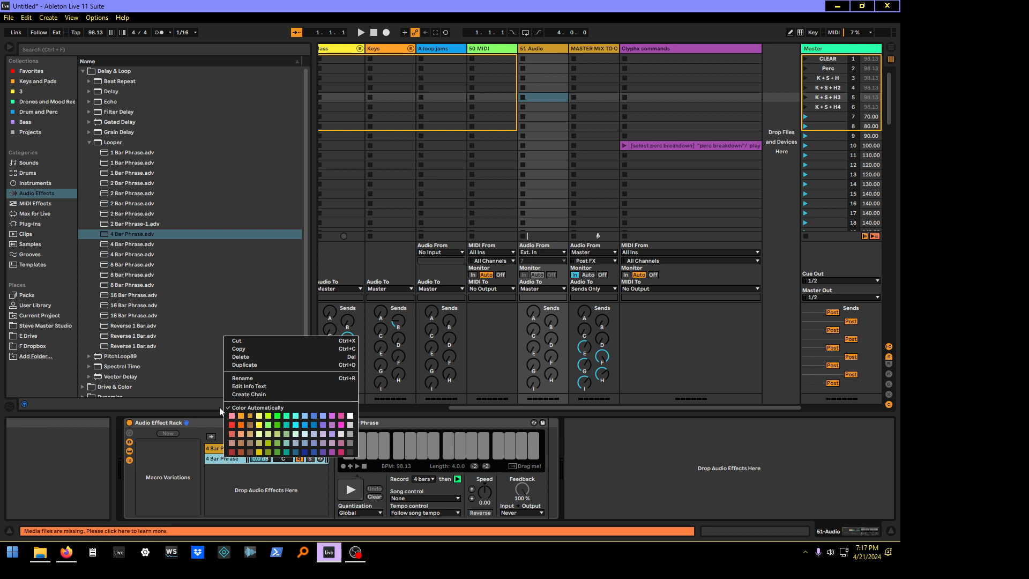
click(244, 365)
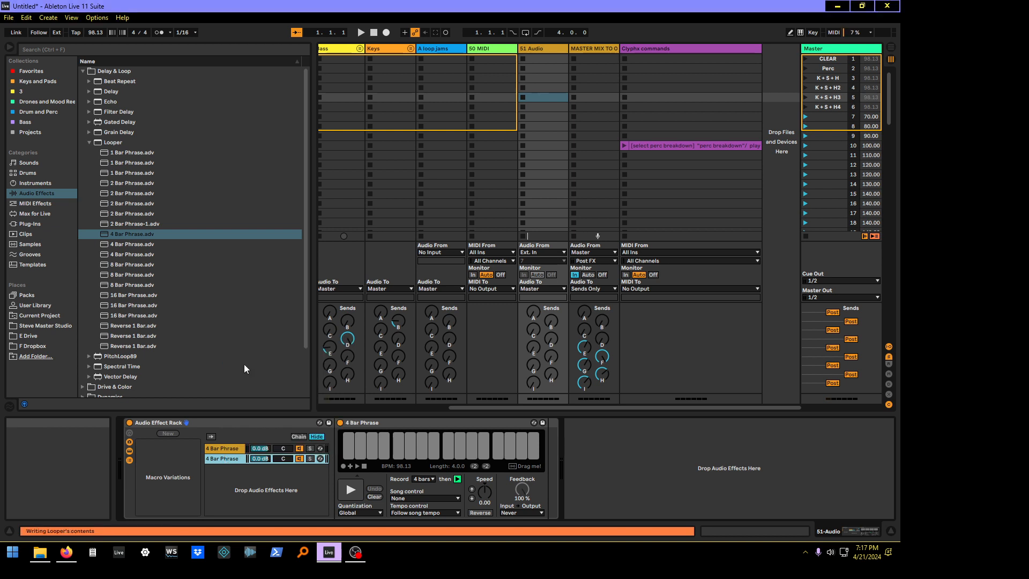
right_click(225, 469)
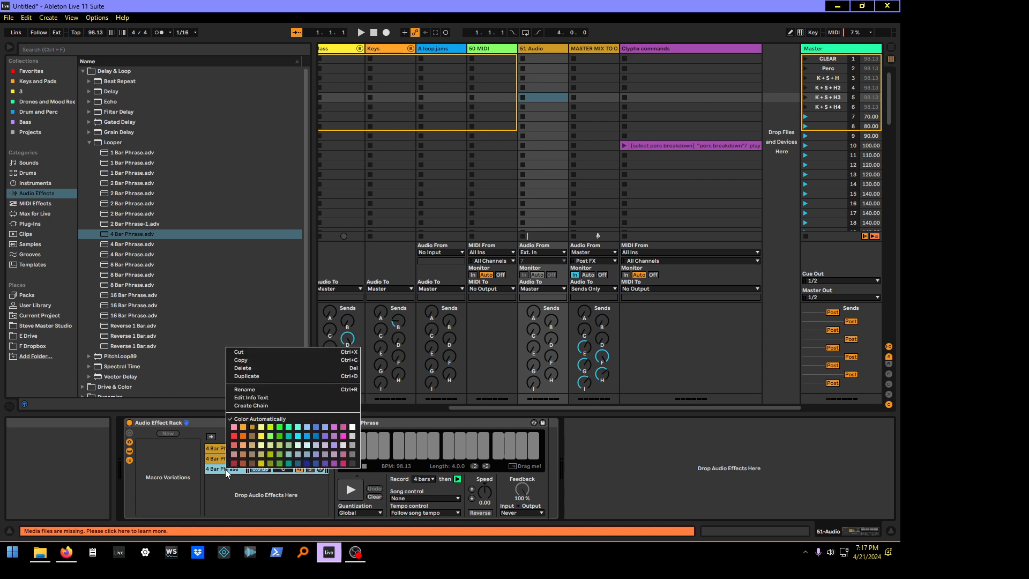
click(244, 375)
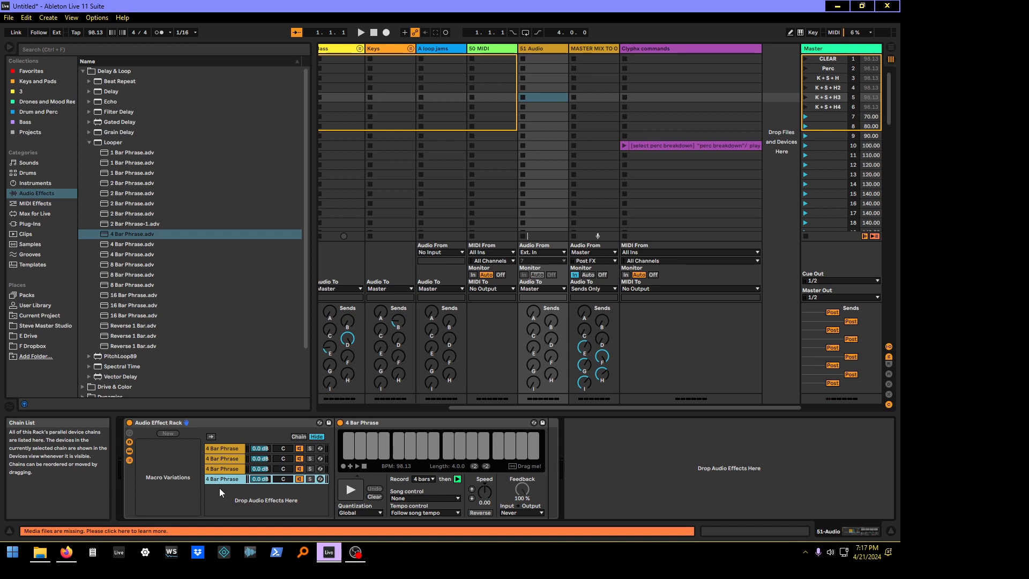
Step: Add an empty chain below the four looper chains and rename it dry
click(220, 487)
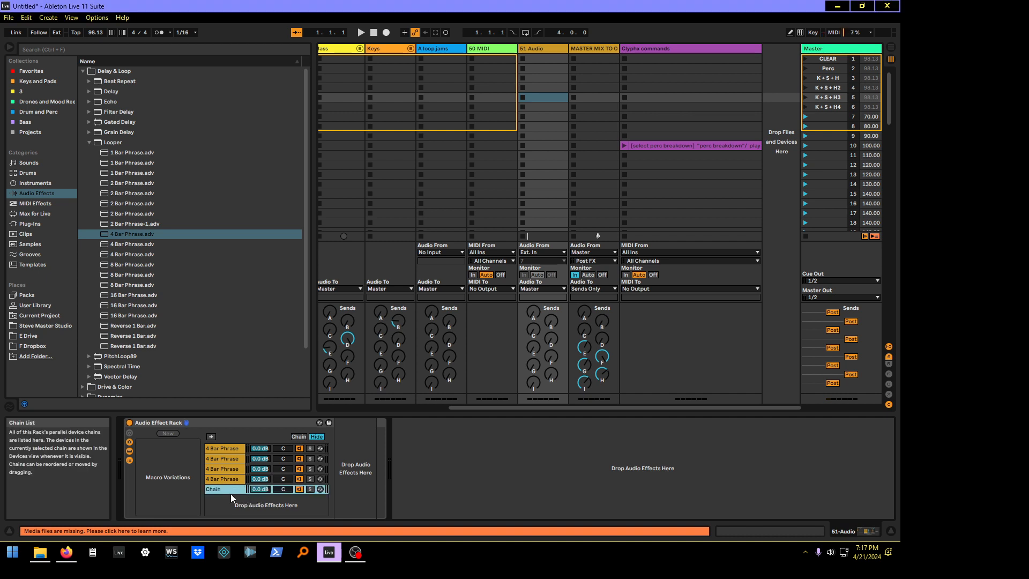
right_click(222, 489)
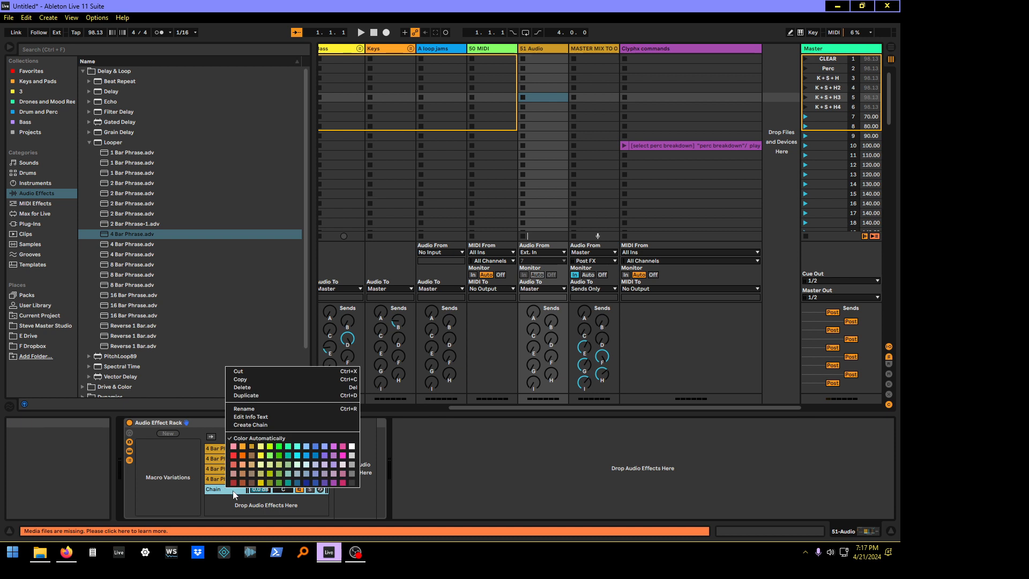
click(257, 409)
text(dry)
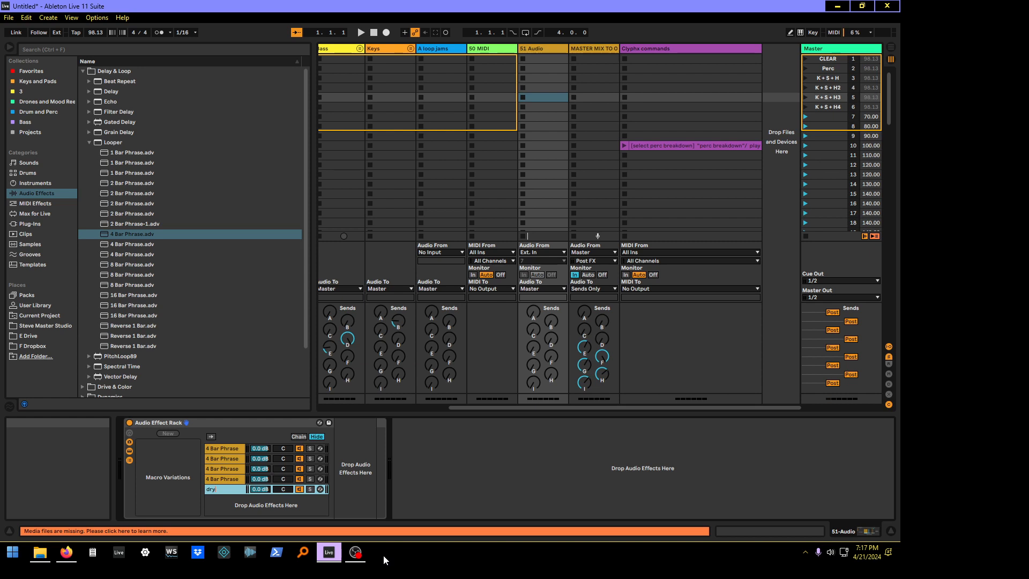
key(Return)
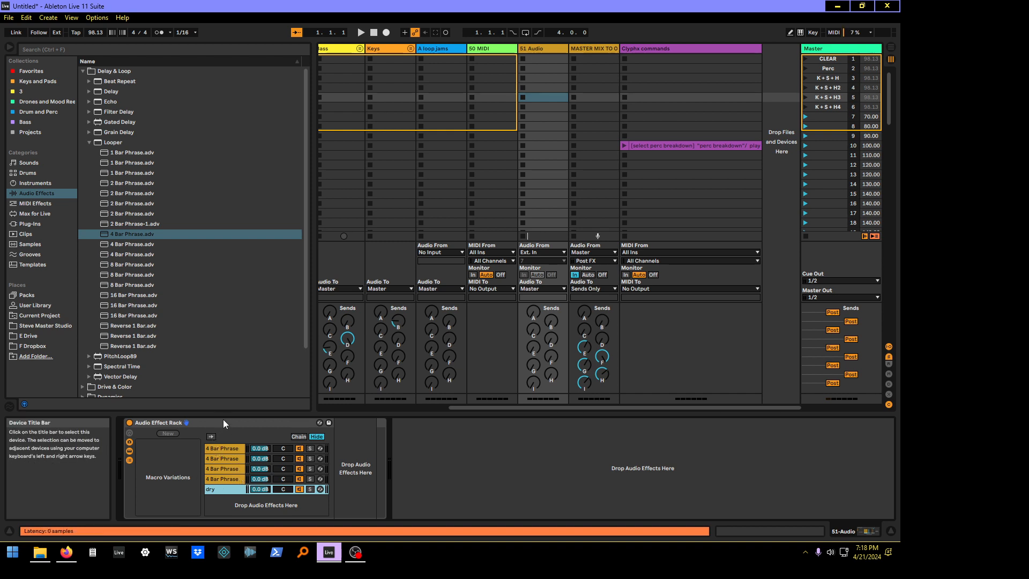
Step: Show the rack's macro controls and the looper in its first chain
click(130, 434)
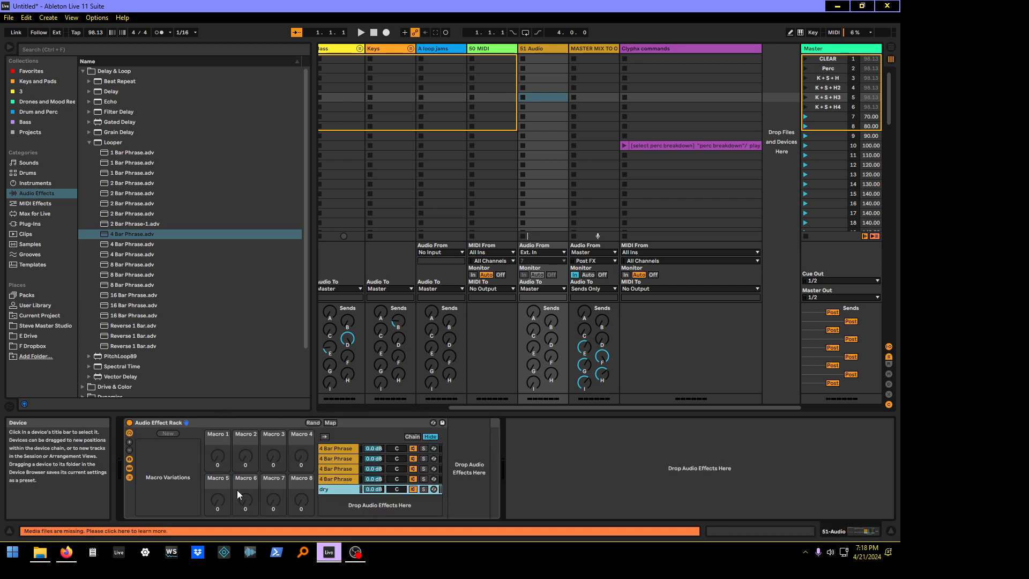
click(345, 449)
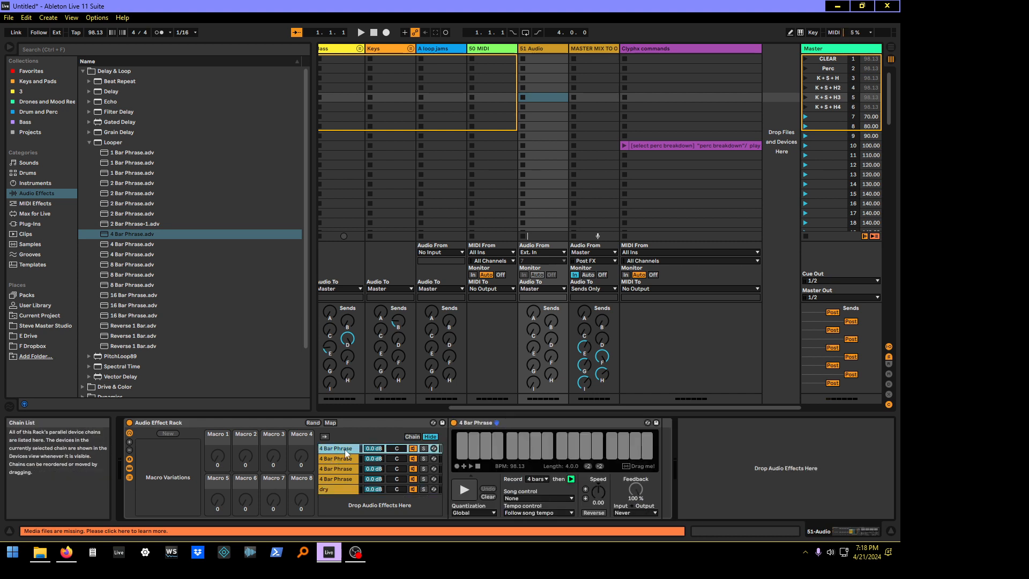
click(230, 423)
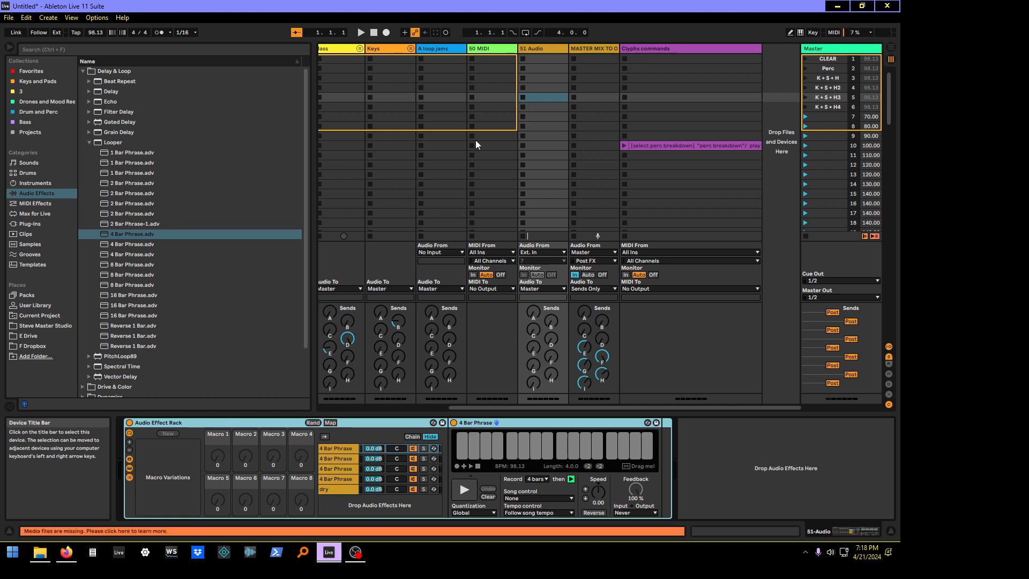
Step: Delete the 51 Audio track
right_click(542, 46)
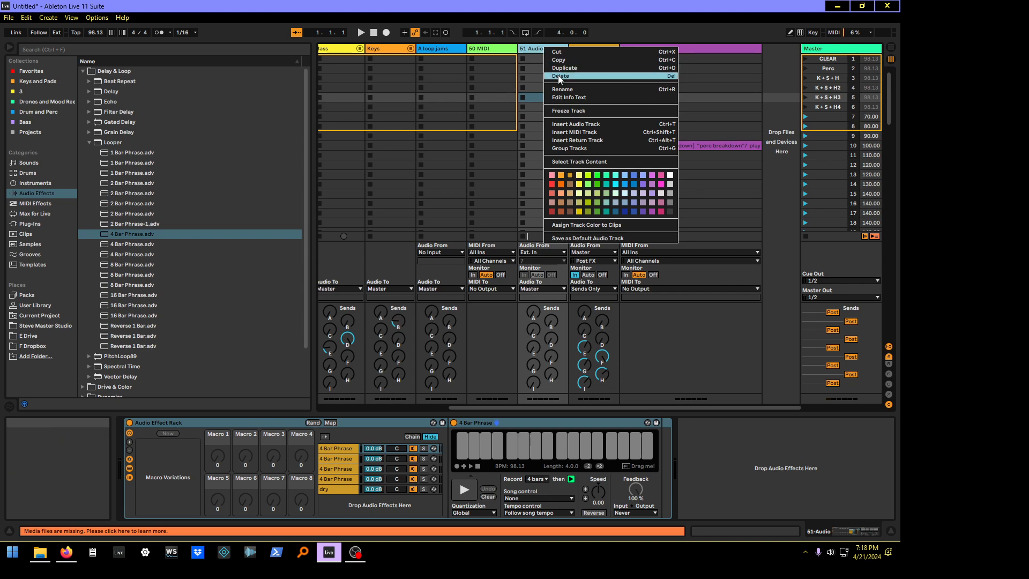
key(Escape)
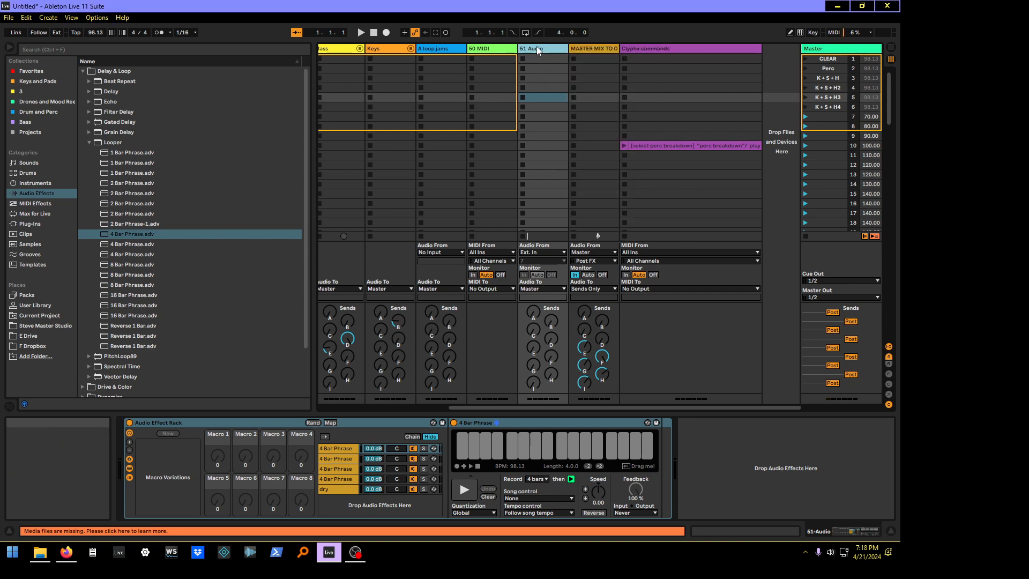
key(Delete)
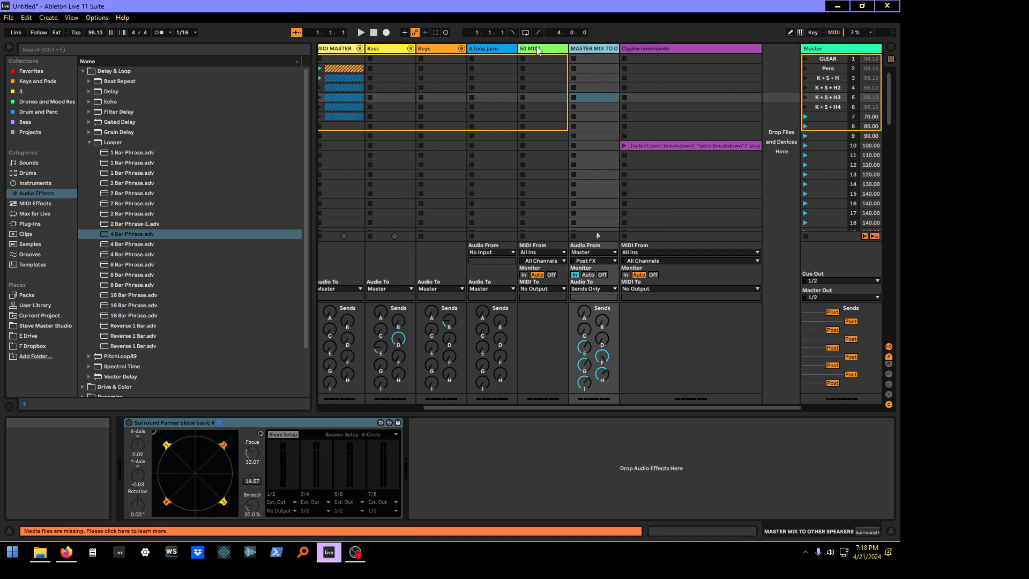
Step: Show the D steve 4 loopers return track and review the macro mappings of its rack
click(889, 364)
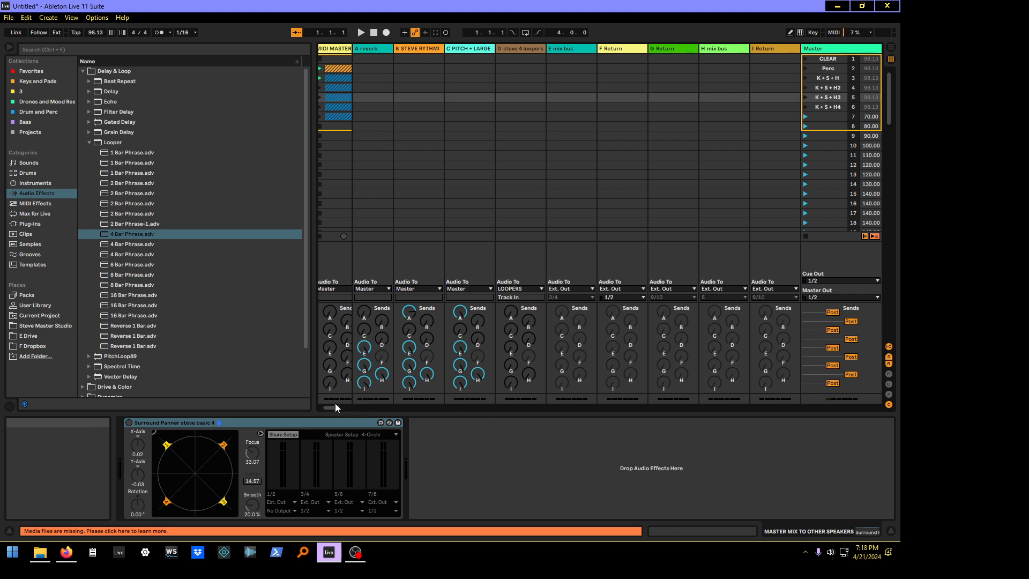
drag(333, 408, 415, 406)
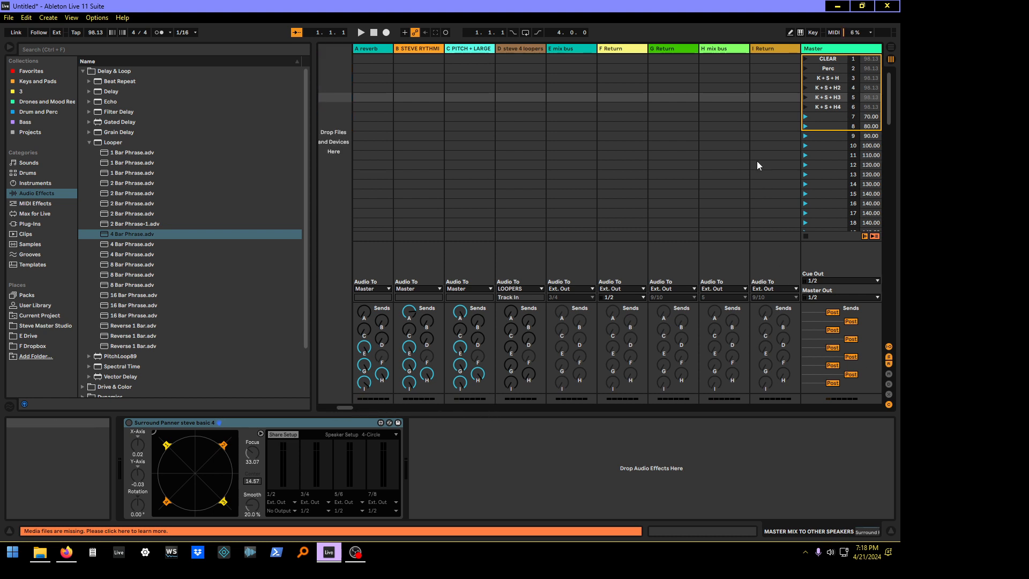
click(523, 47)
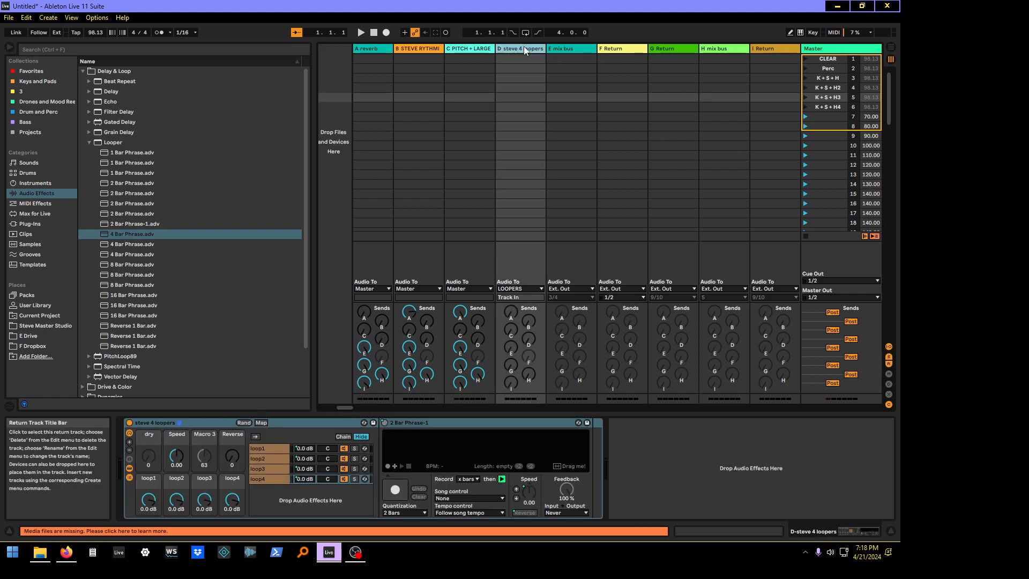
click(262, 422)
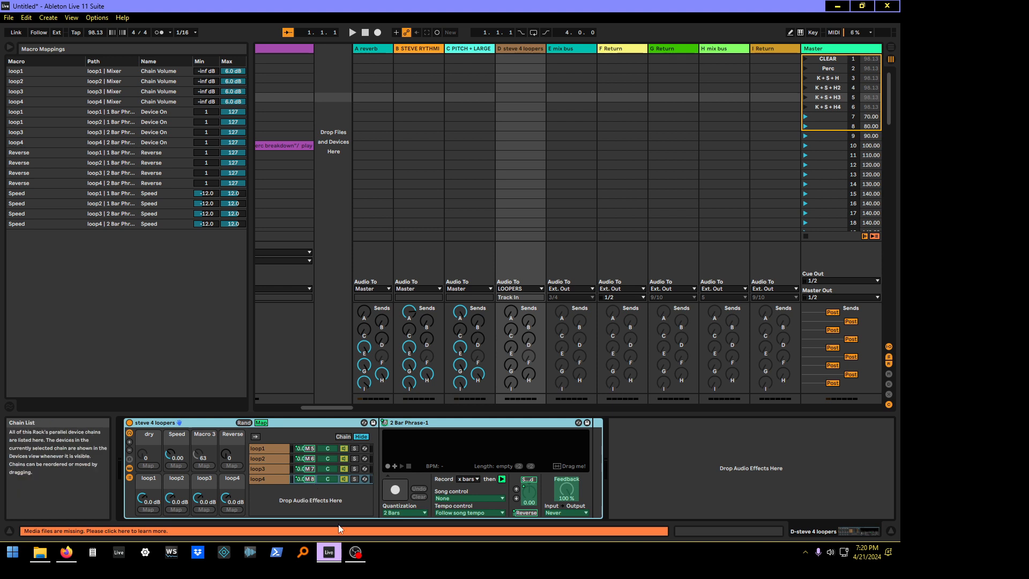
click(263, 423)
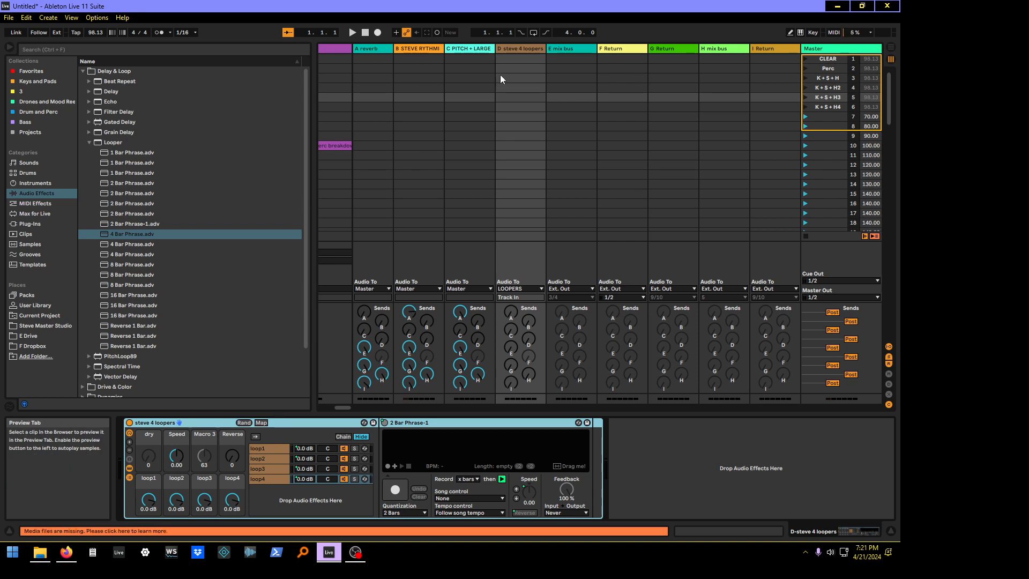
Step: Examine the set's MIDI mappings, sorting them by path to find the D-steve 4 loopers assignments
click(835, 33)
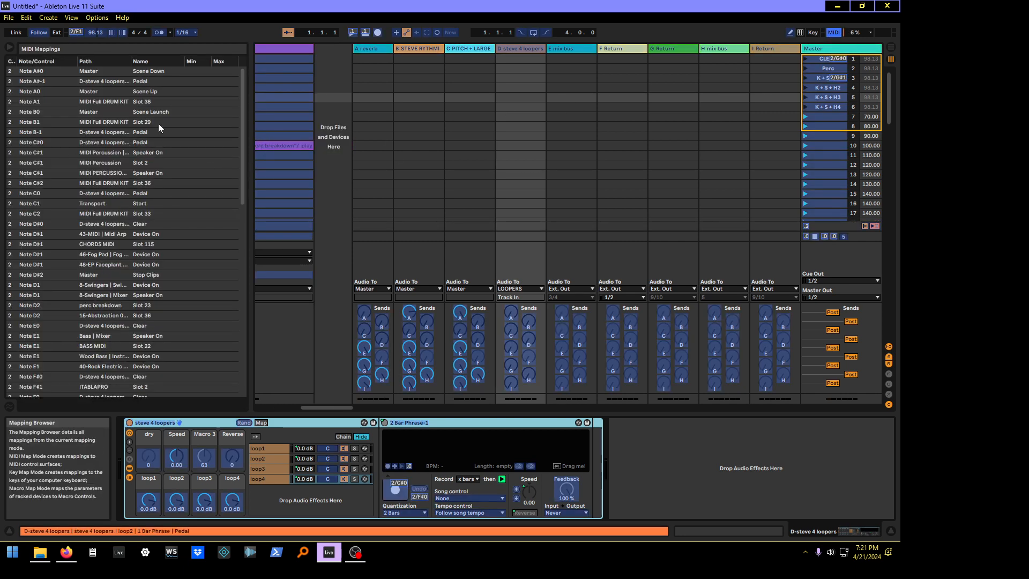
scroll(193, 177, down, 1)
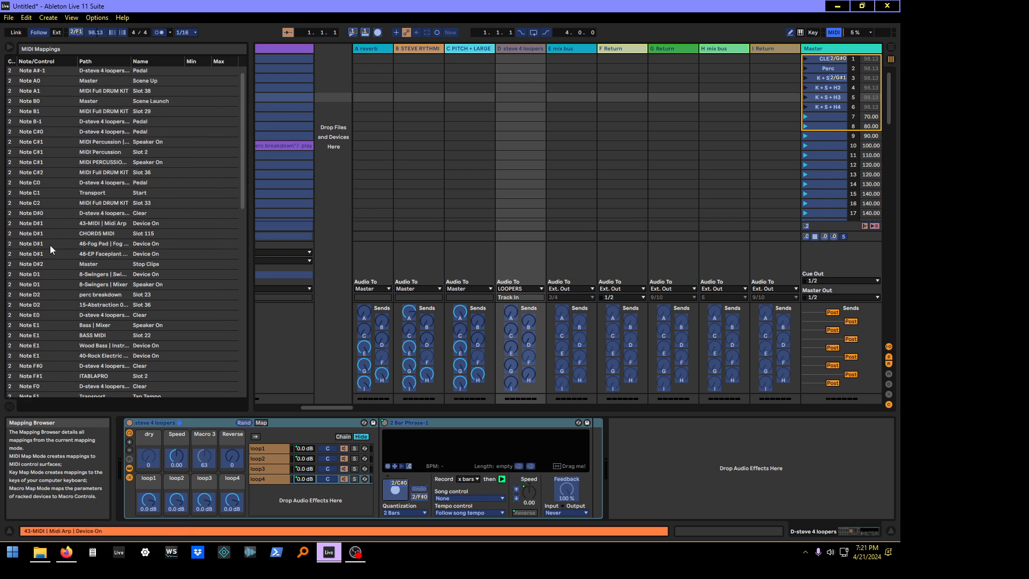
scroll(207, 99, down, 4)
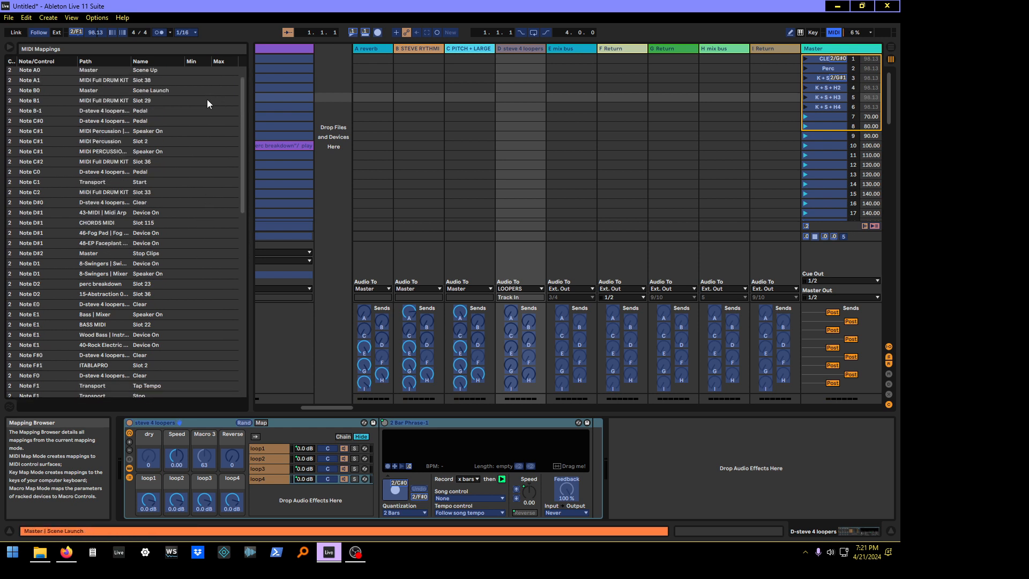
scroll(206, 98, up, 5)
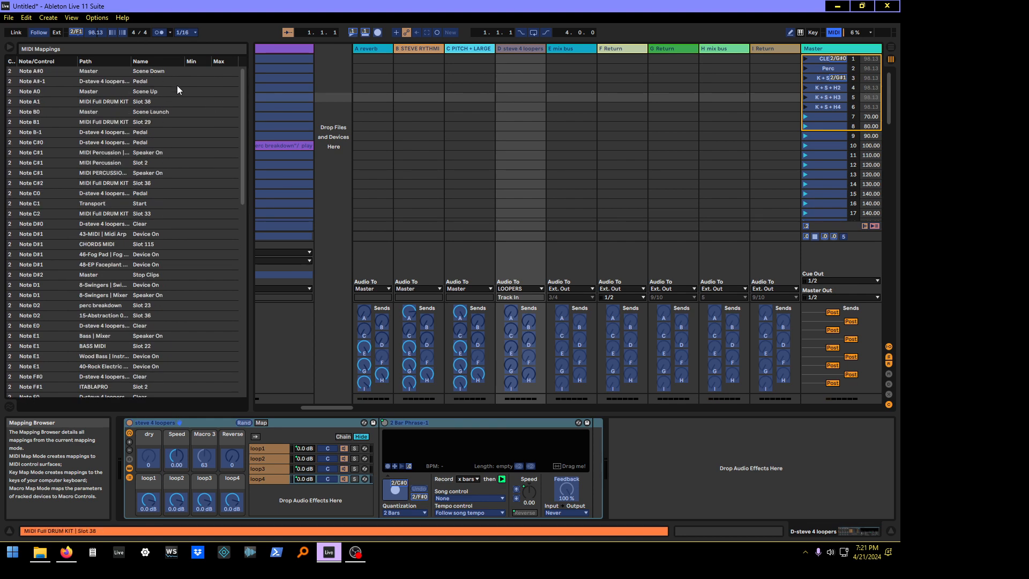
click(92, 60)
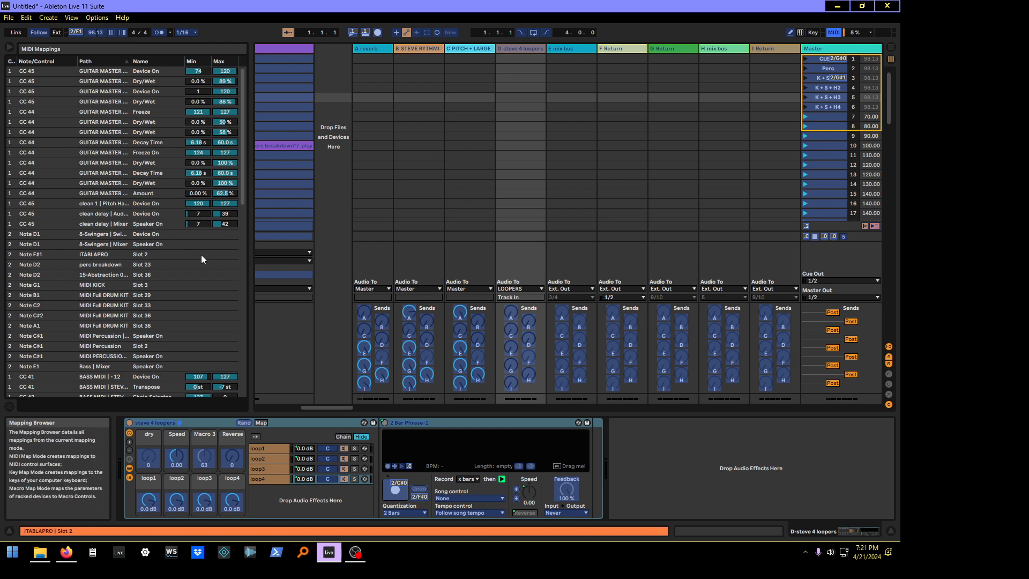
scroll(199, 255, down, 1)
scroll(199, 258, down, 10)
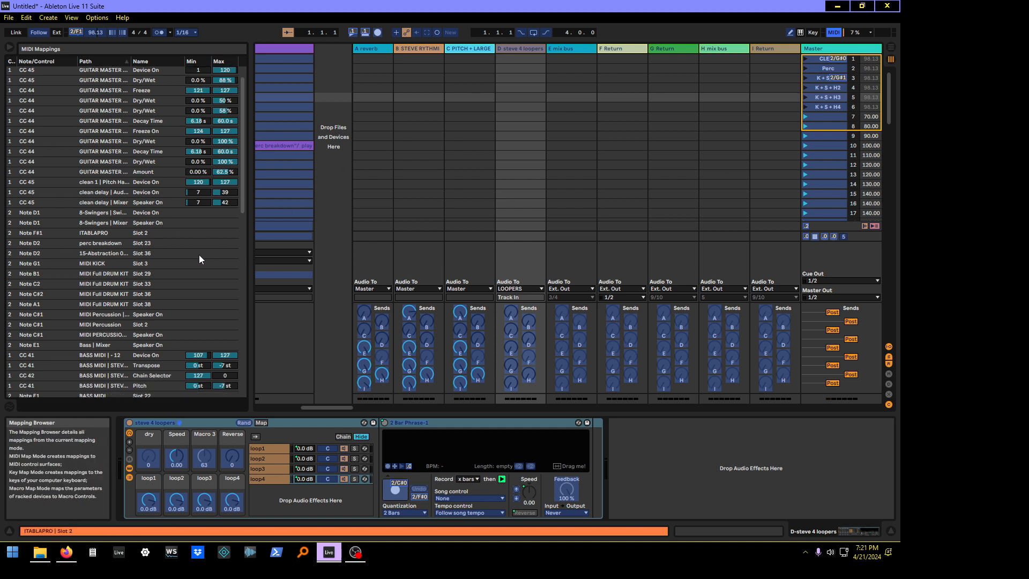
scroll(199, 255, down, 7)
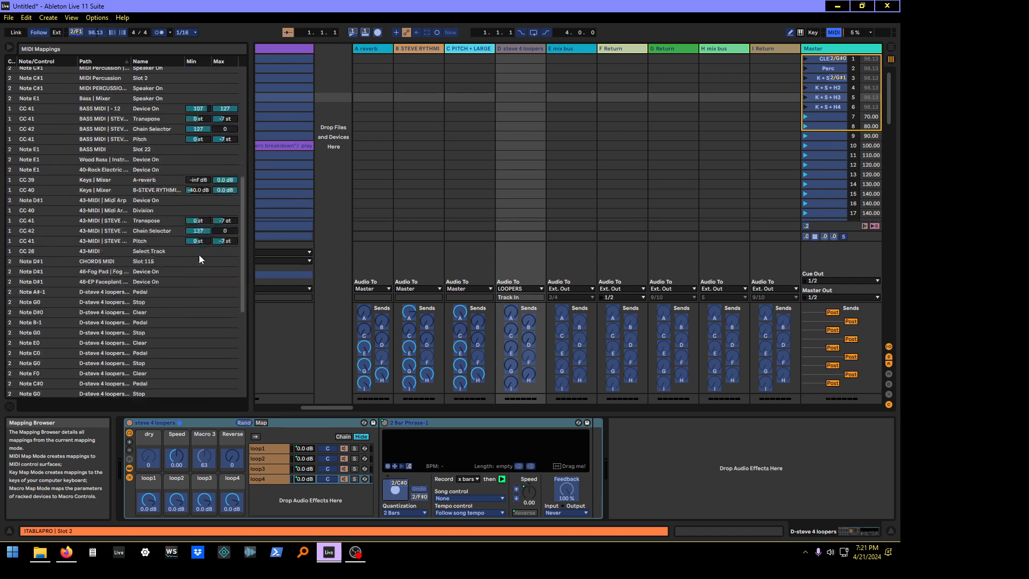
Step: Examine the Stop and Clear MIDI assignments of the D-steve 4 loopers track in the path-sorted mappings
scroll(199, 260, down, 2)
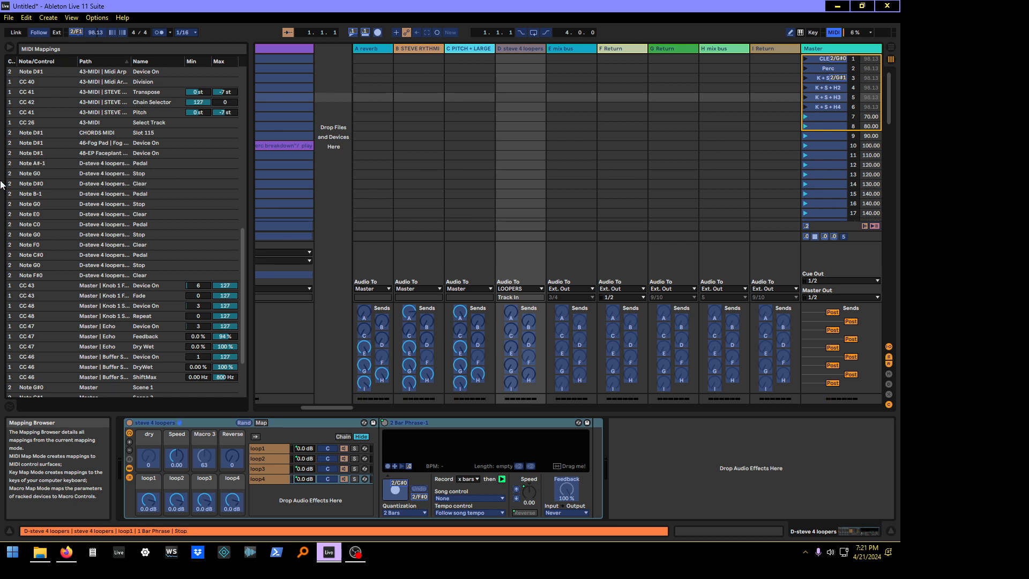
click(46, 174)
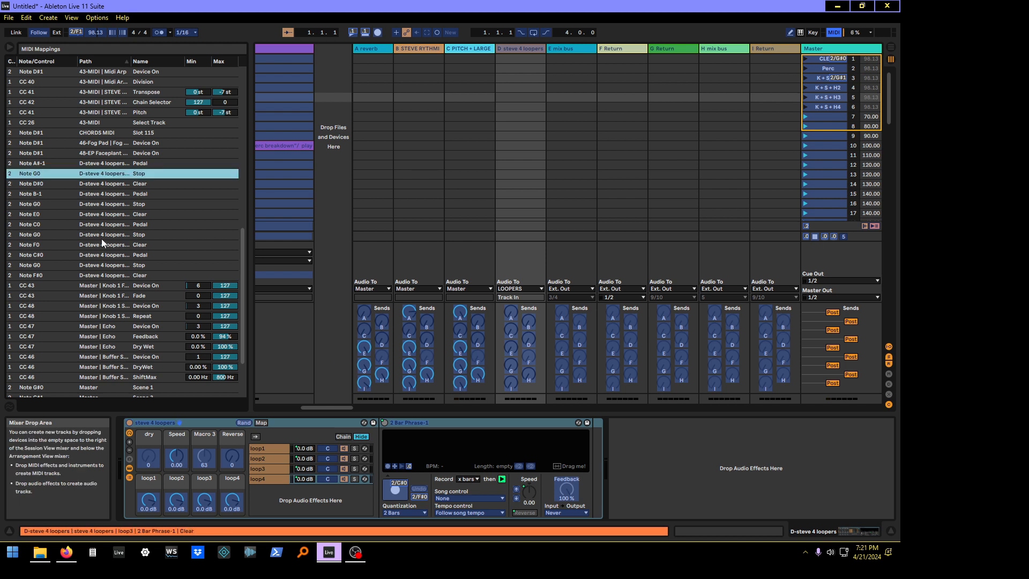
click(101, 181)
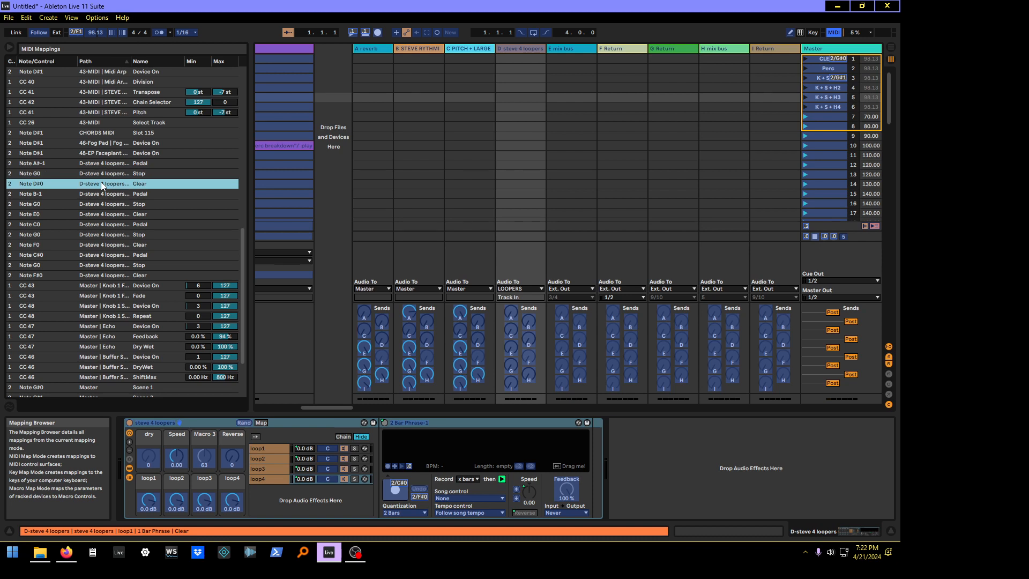
click(103, 175)
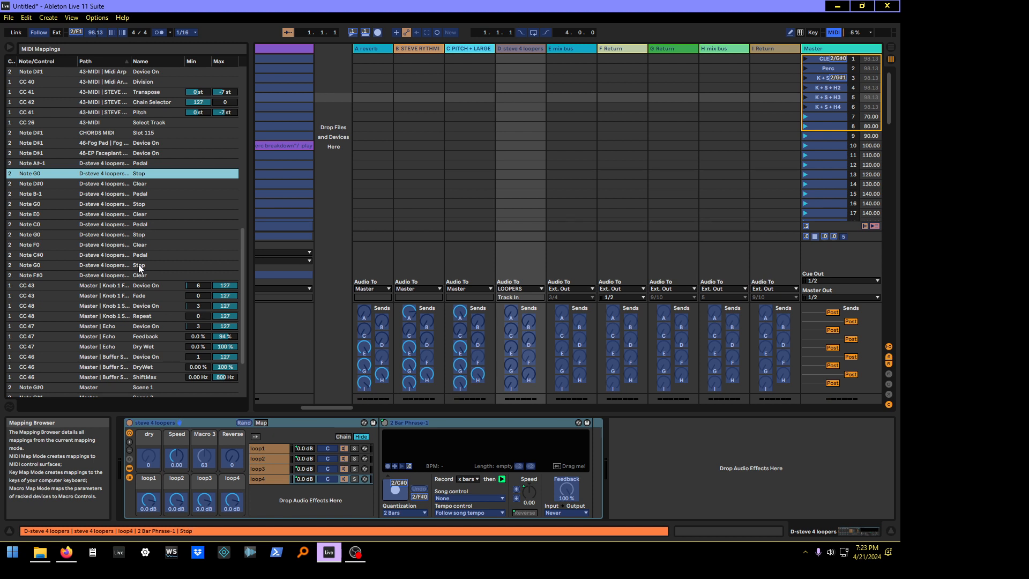
Step: Sort the MIDI mappings by name and examine the Clear, Pedal and Stop assignments of the four loopers
click(140, 63)
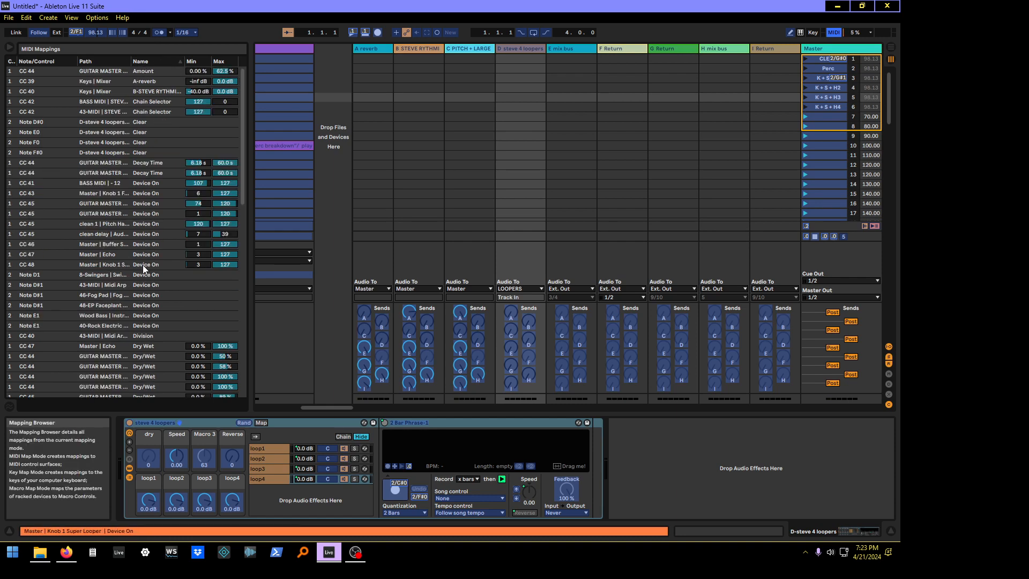
scroll(181, 273, down, 4)
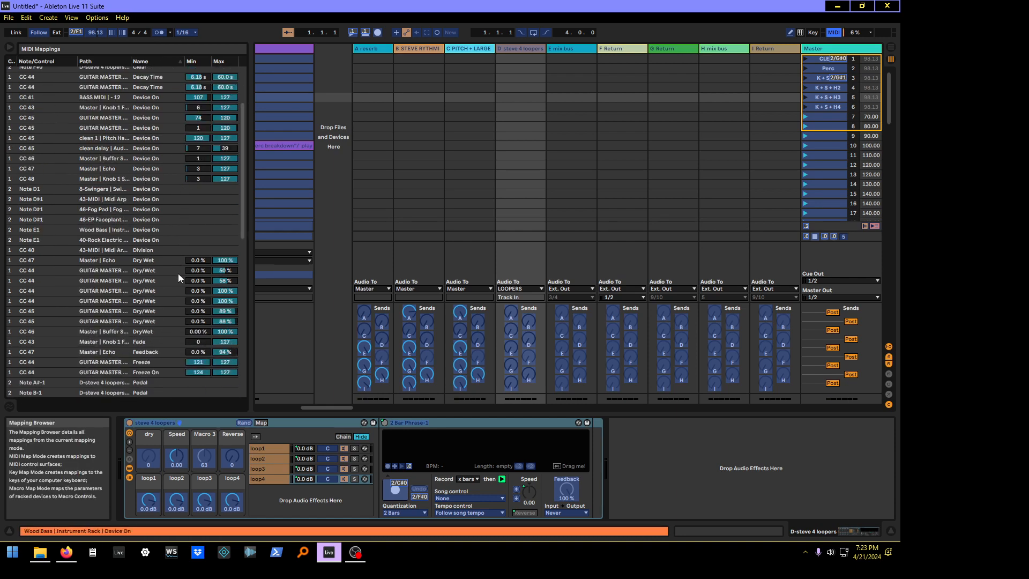
scroll(179, 275, down, 3)
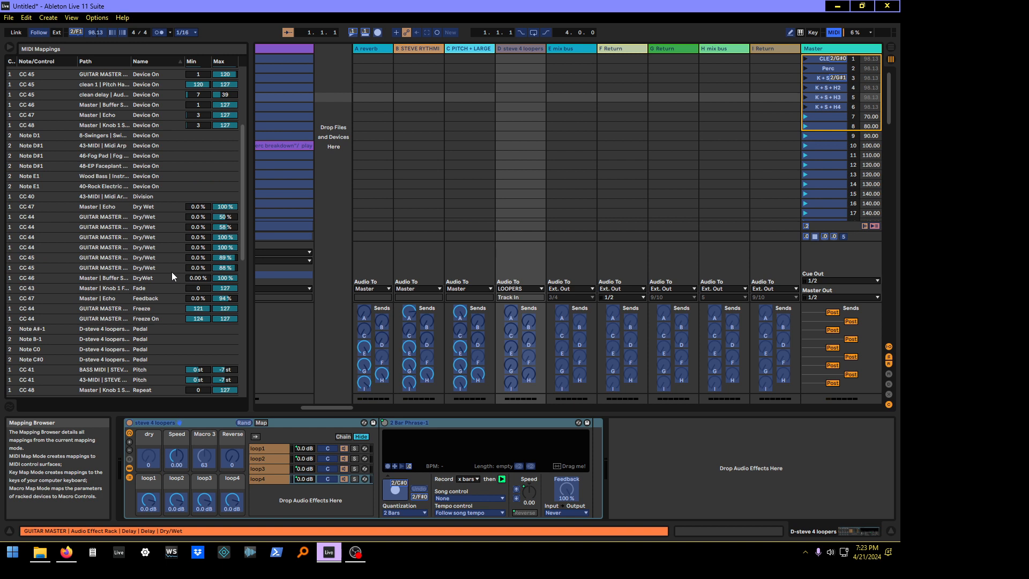
scroll(172, 272, up, 3)
scroll(167, 271, down, 10)
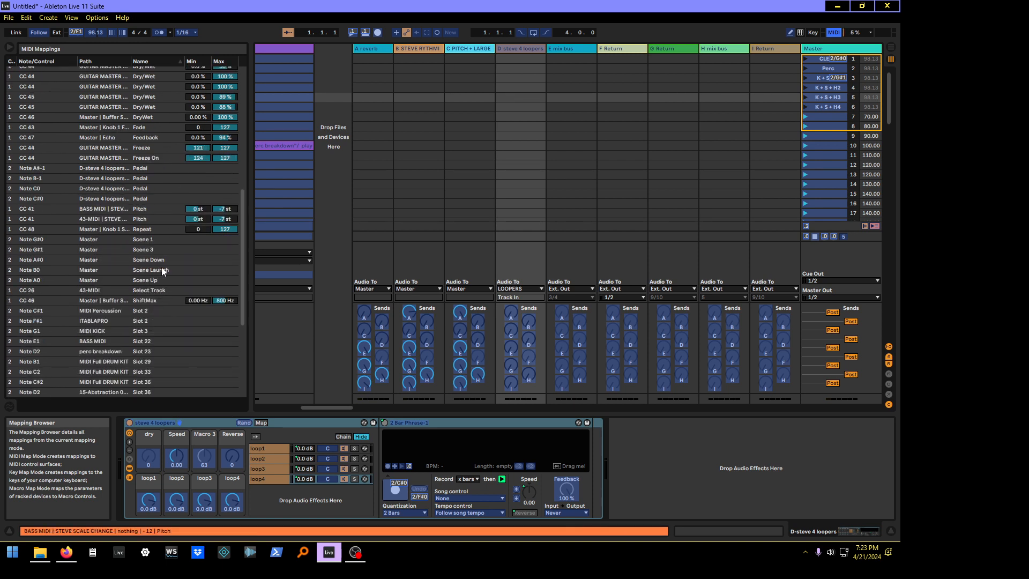
scroll(161, 267, down, 8)
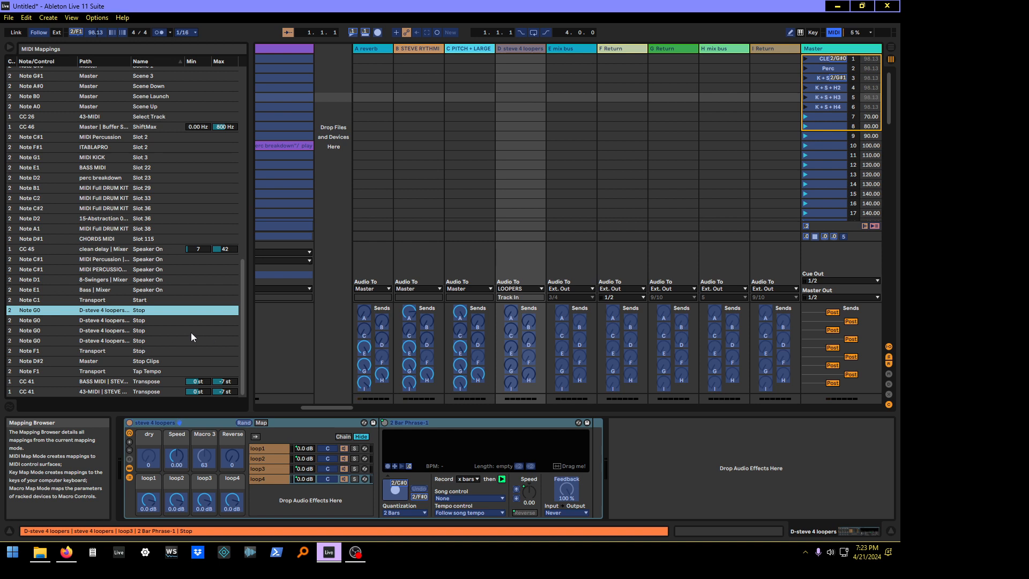
scroll(191, 332, up, 6)
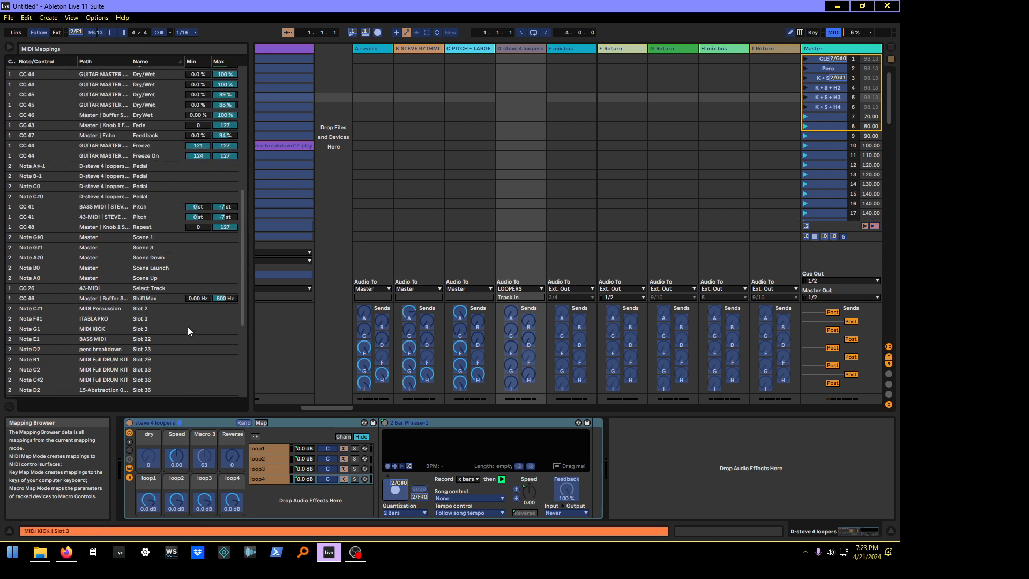
scroll(187, 327, up, 7)
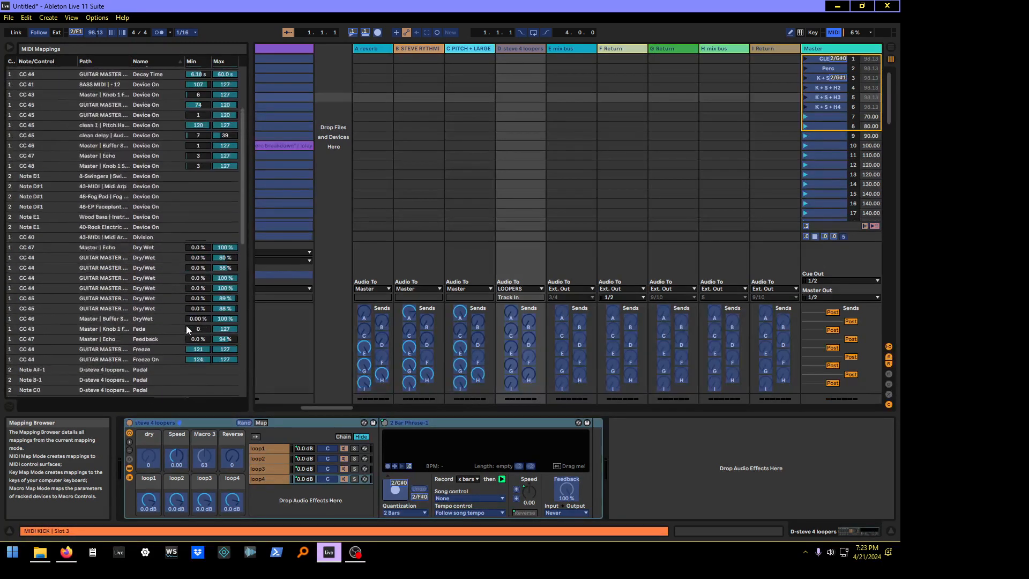
scroll(187, 329, up, 3)
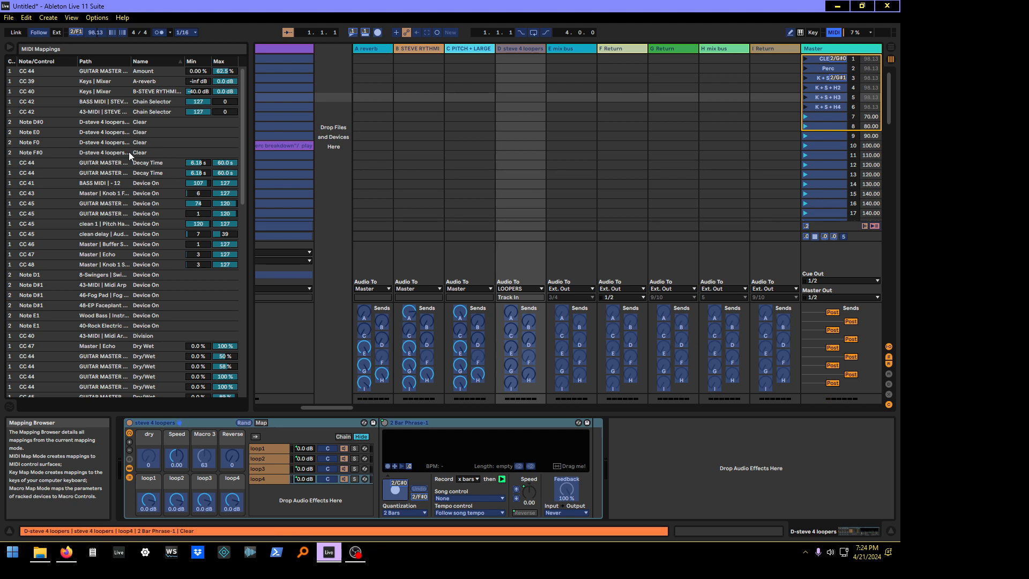
Step: Read through the full name-sorted mapping list, comparing the looper notes with the scene, clip slot and transport assignments
scroll(128, 151, down, 1)
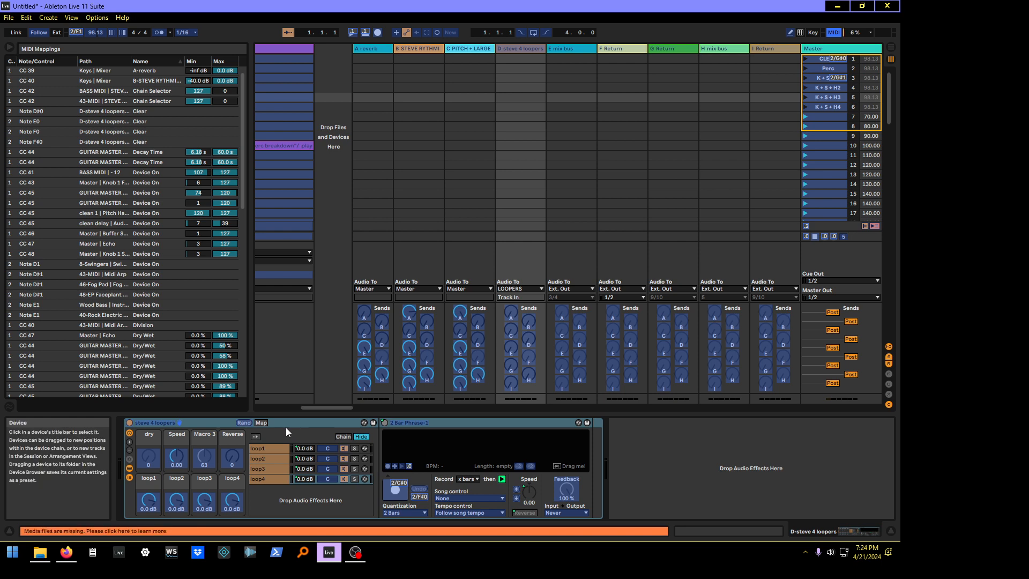
scroll(98, 269, down, 4)
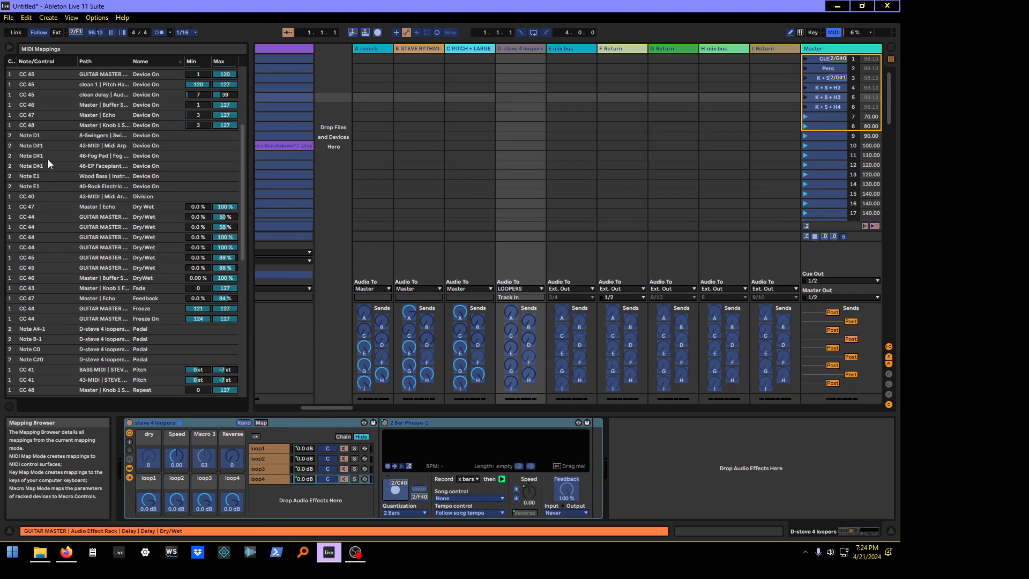
scroll(58, 160, down, 4)
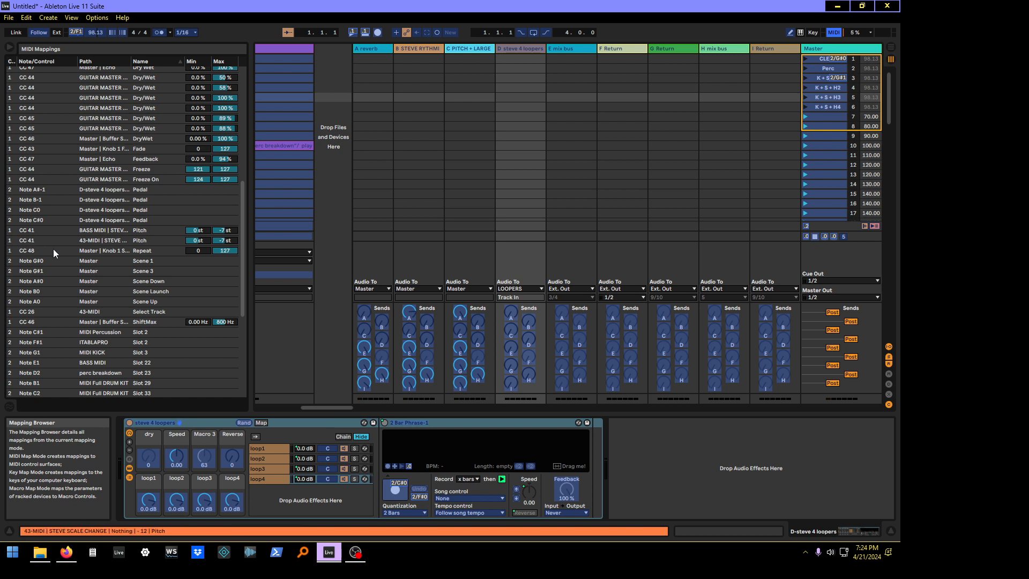
scroll(112, 262, down, 2)
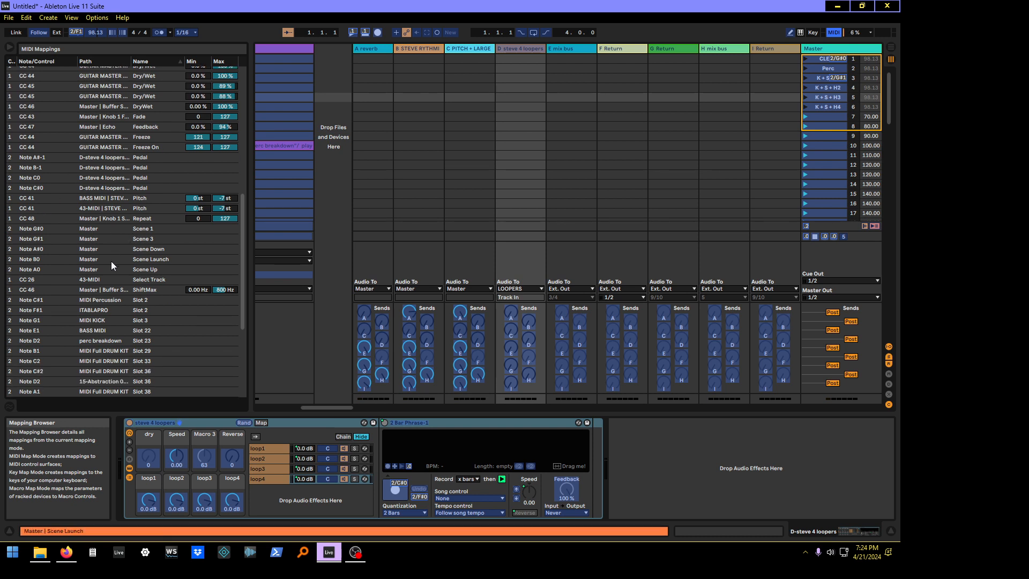
scroll(109, 262, down, 1)
scroll(108, 262, down, 1)
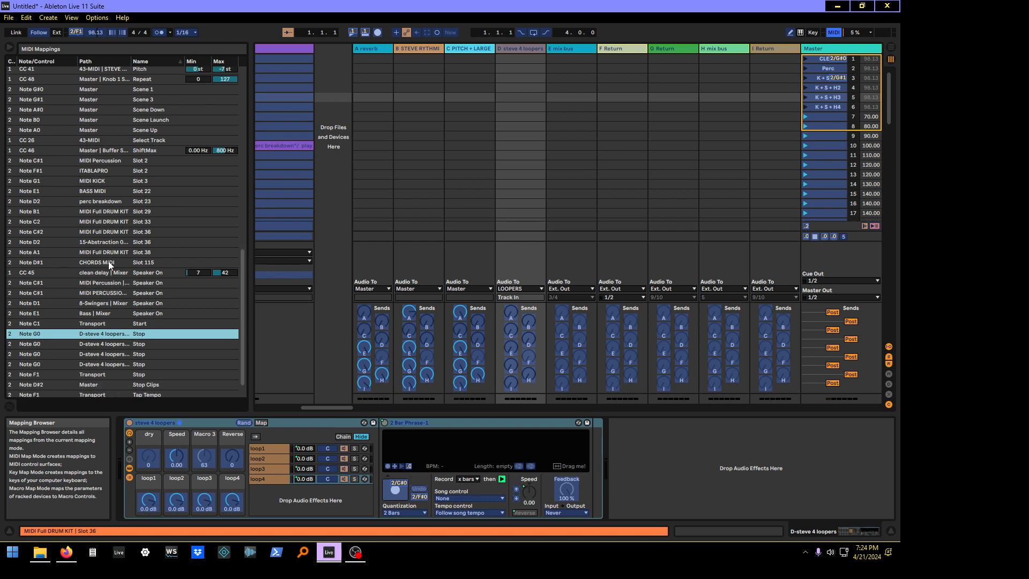
scroll(108, 262, down, 1)
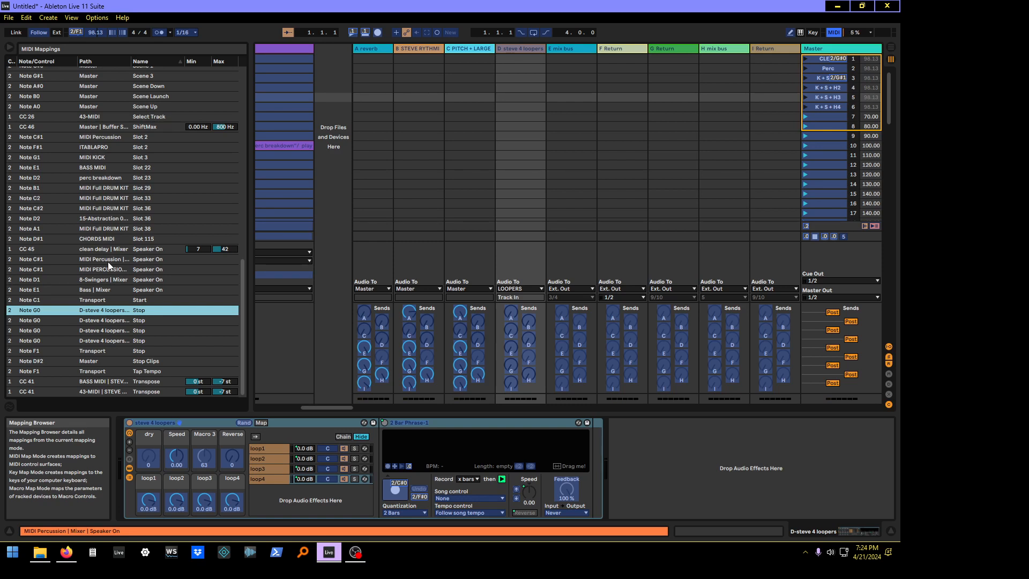
scroll(108, 261, up, 5)
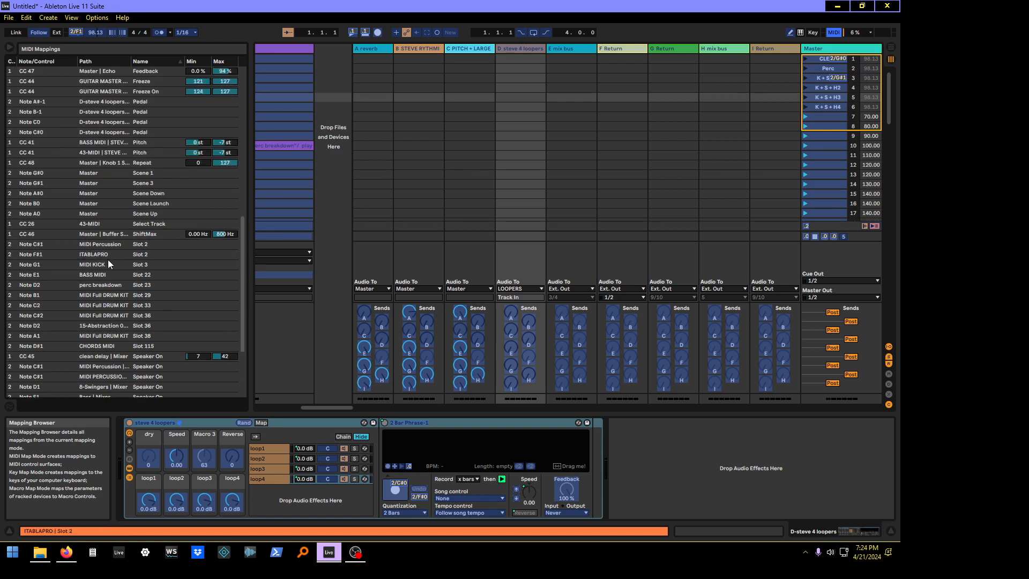
scroll(108, 258, up, 7)
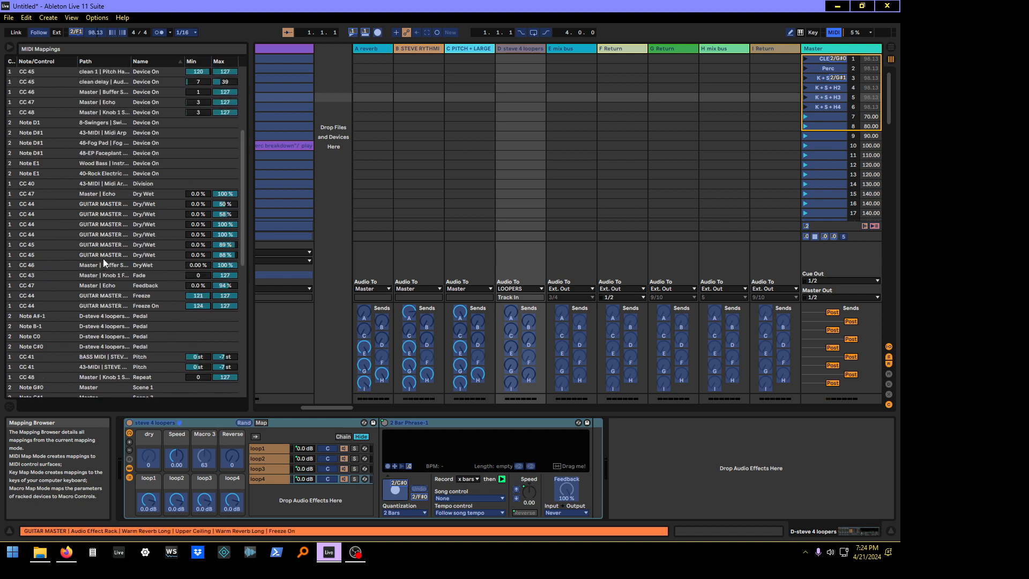
scroll(101, 254, up, 3)
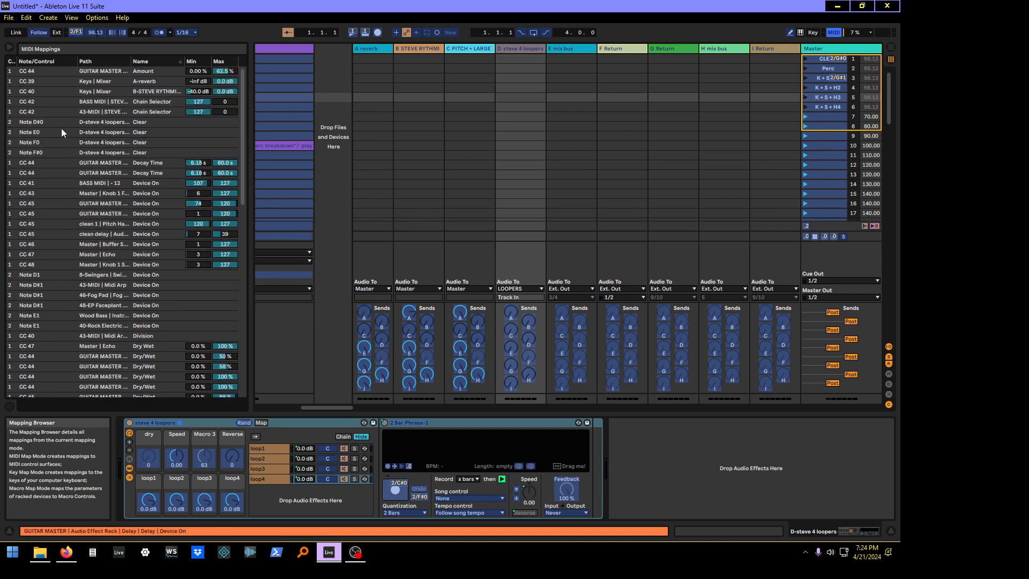
scroll(86, 204, down, 8)
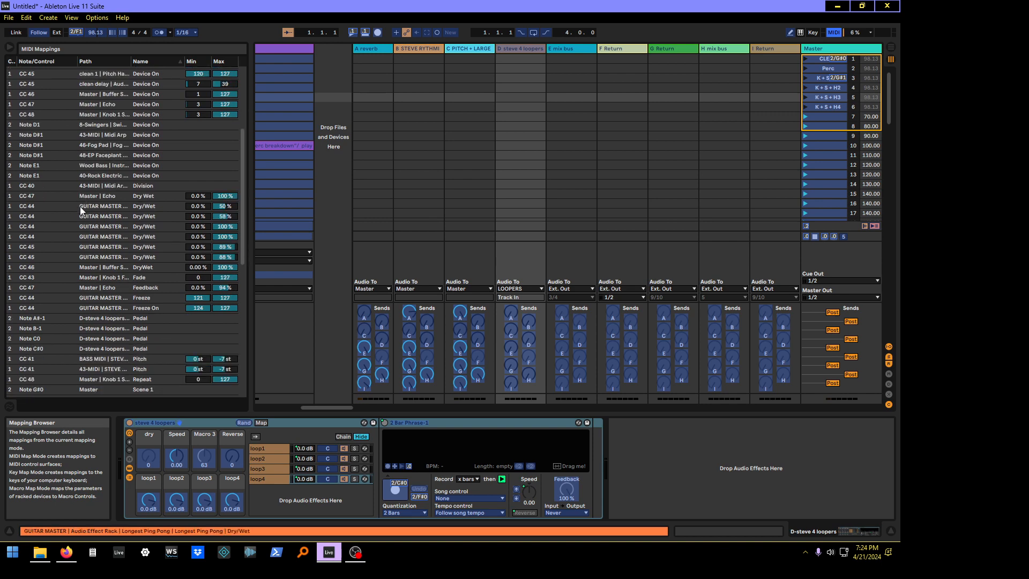
scroll(80, 207, down, 6)
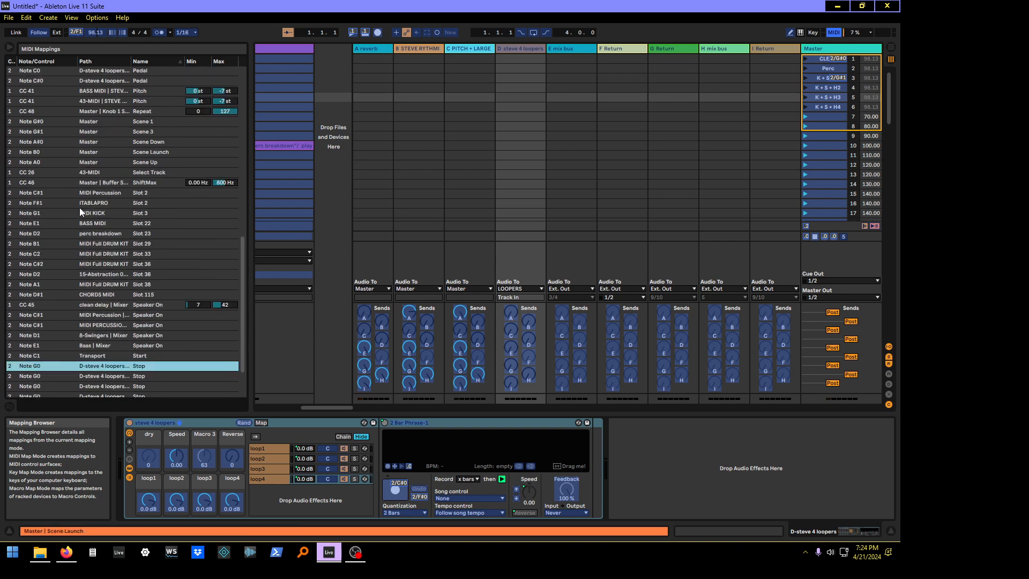
scroll(79, 208, down, 2)
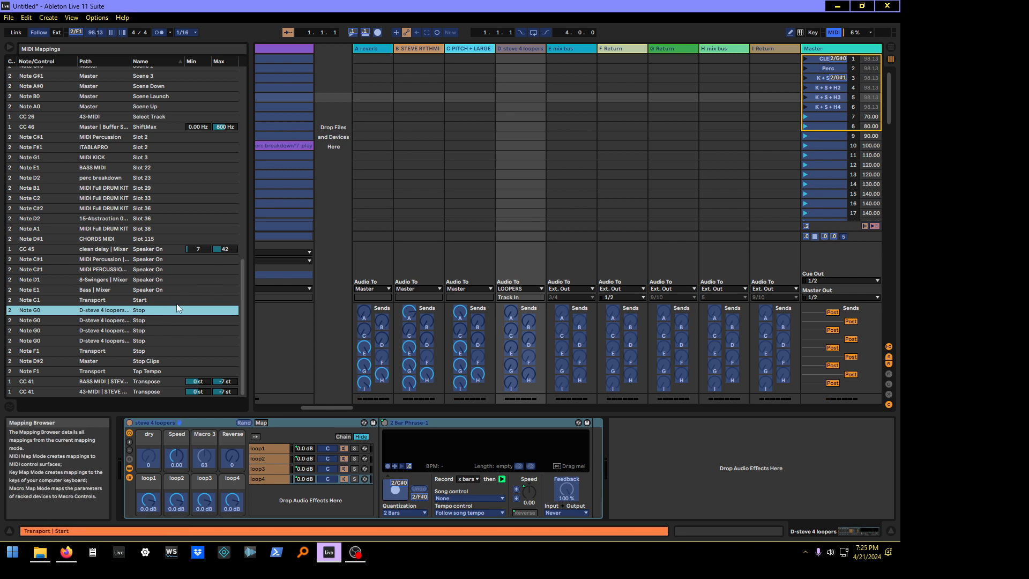
scroll(168, 297, up, 8)
scroll(163, 294, up, 8)
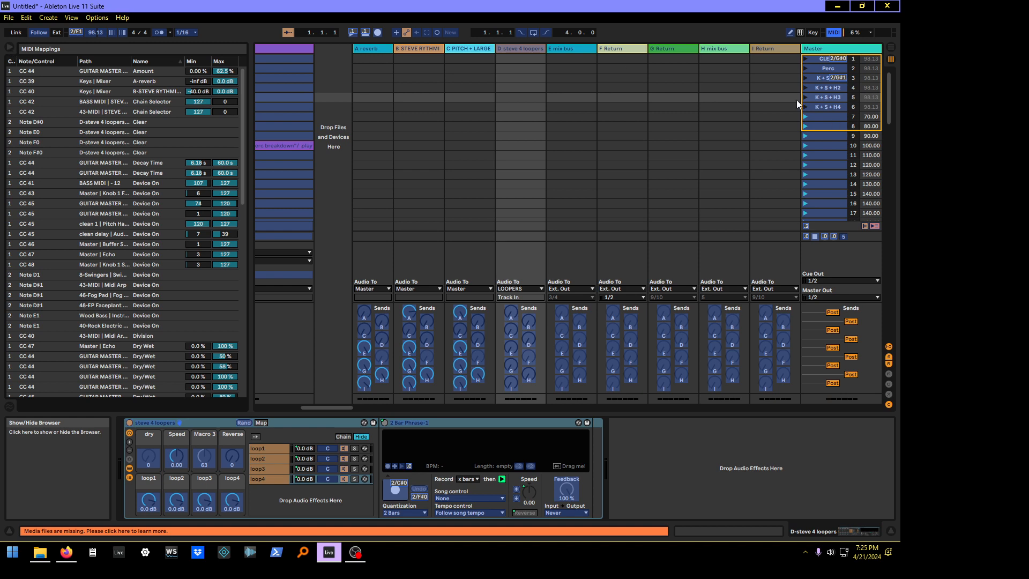
Step: Leave MIDI mapping mode and hide the browser to show the set's first tracks, from GUITAR MASTER to Keys
click(834, 32)
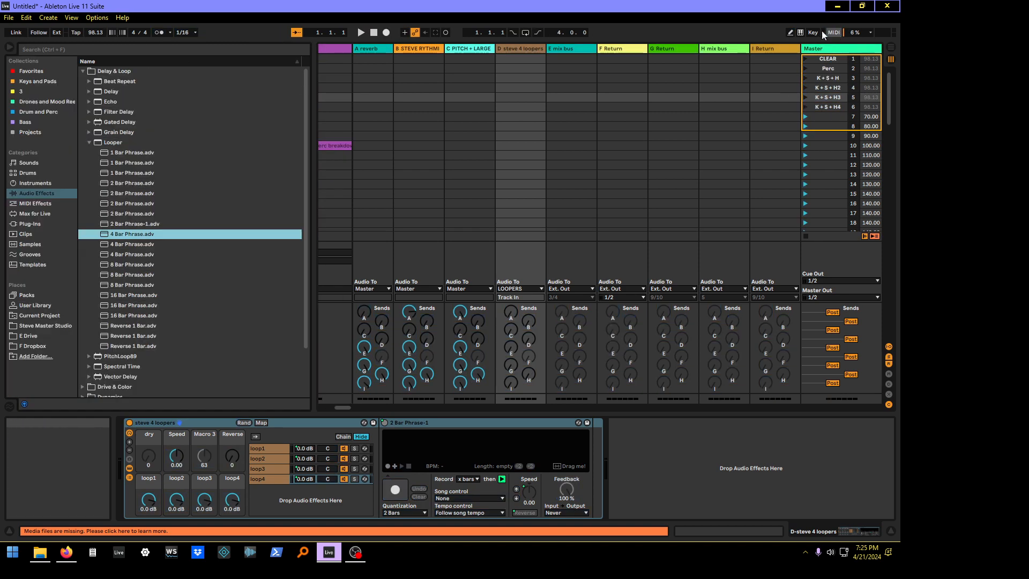
click(10, 48)
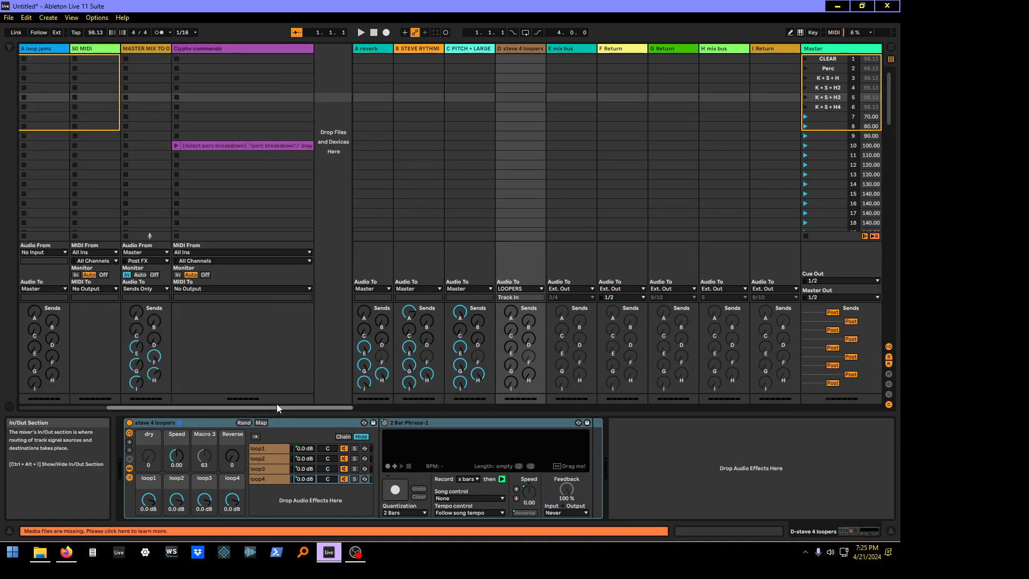
drag(276, 408, 166, 409)
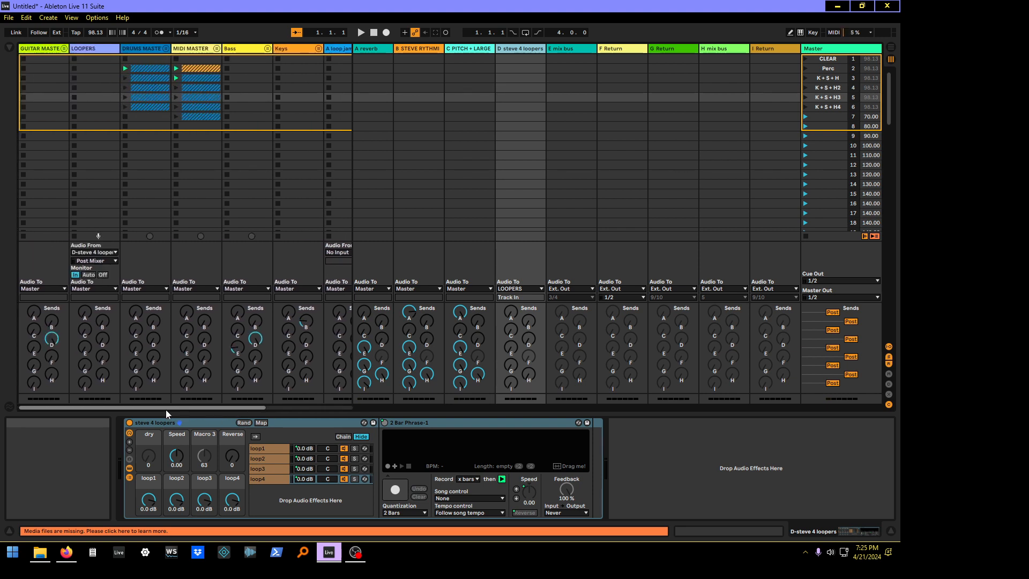
drag(187, 411, 161, 407)
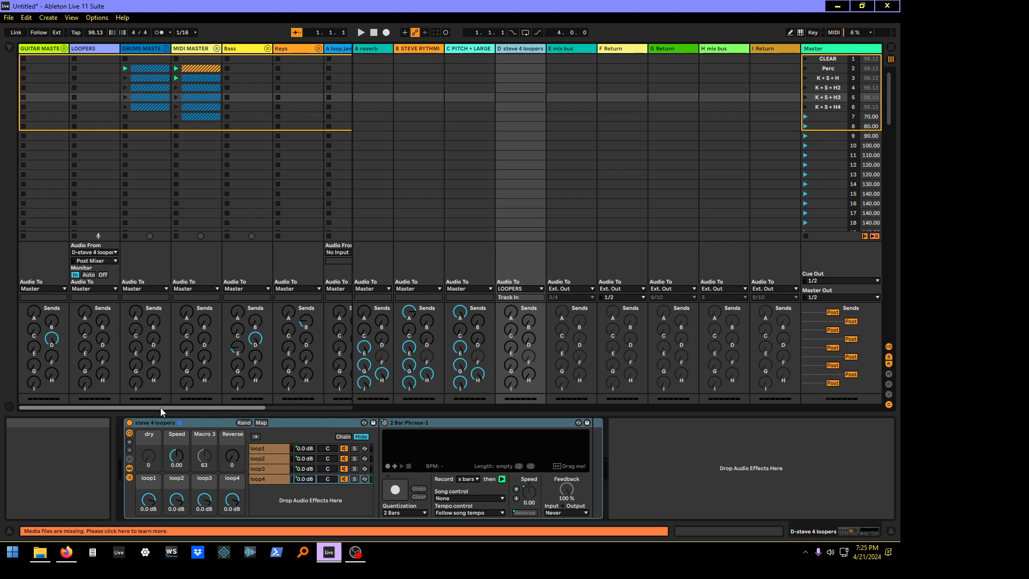
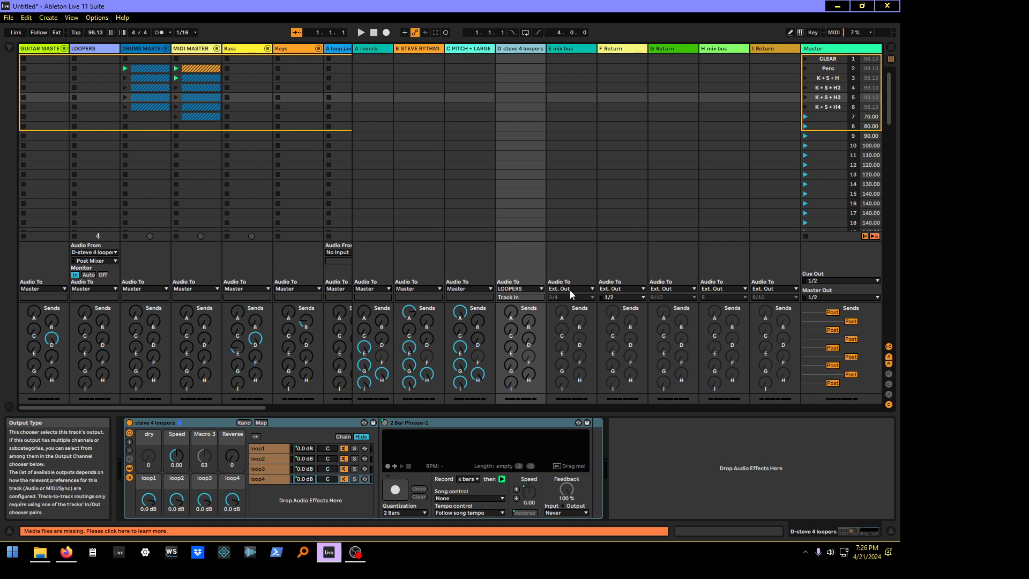
Step: Inspect the device chains of the E mix bus, F Return and G Return tracks
click(569, 47)
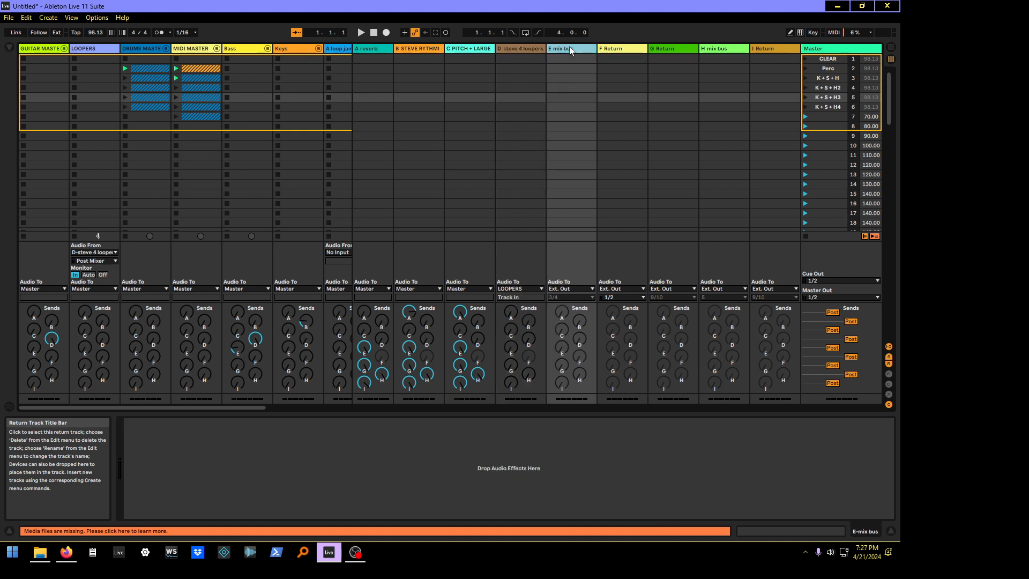
click(641, 49)
click(668, 49)
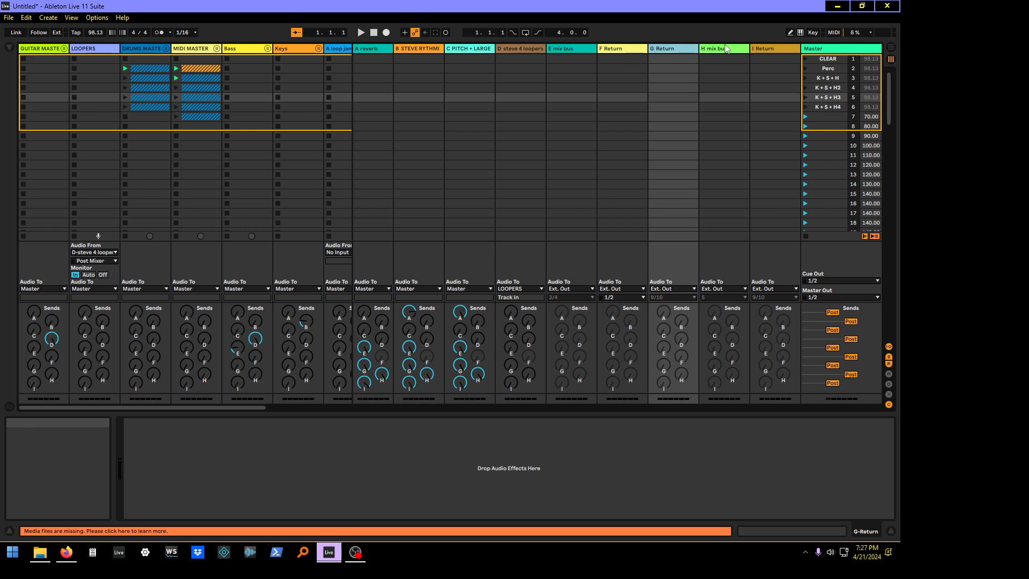
click(567, 50)
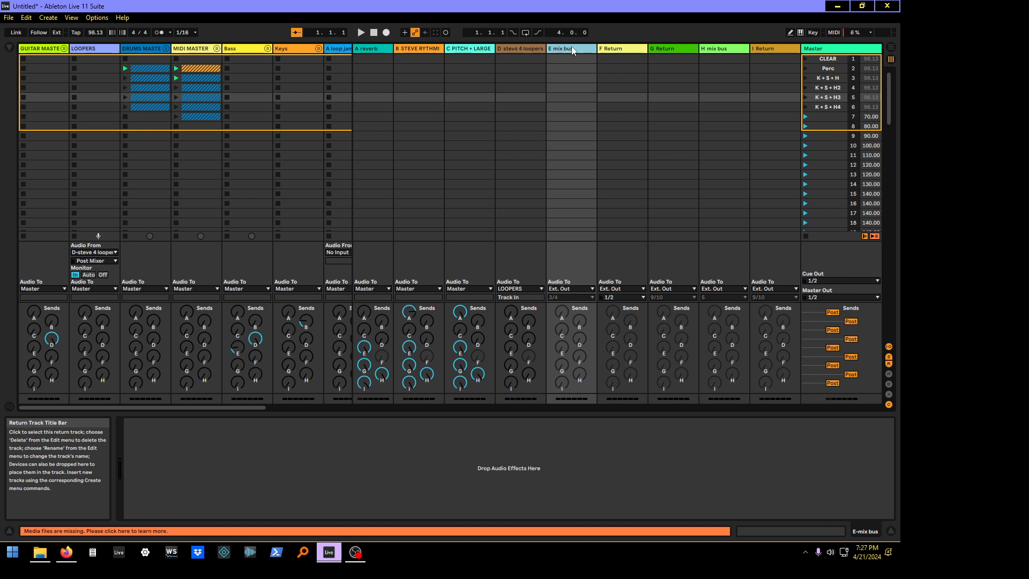
Step: Show the rack on the D steve 4 loopers return track and unfold the GUITAR MASTER group
click(524, 49)
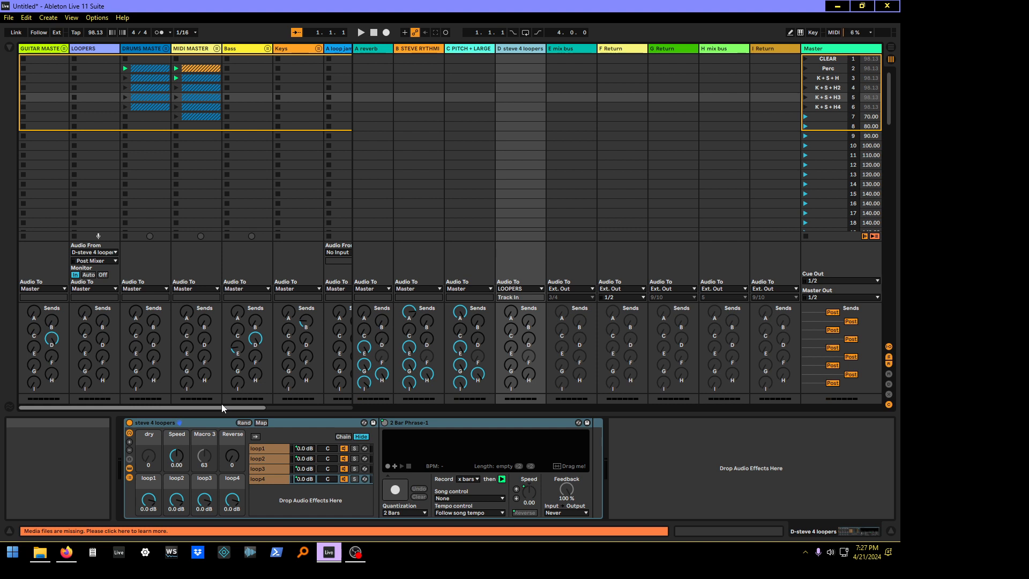
click(64, 50)
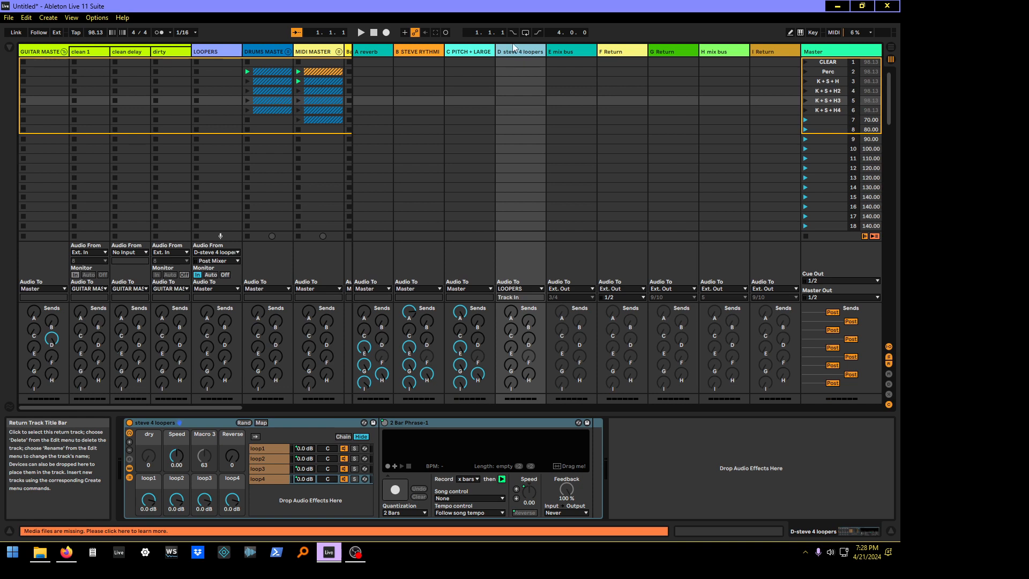
Step: Select the LOOPERS track, examine the set's MIDI mapping overlay and leave MIDI mapping mode
click(207, 50)
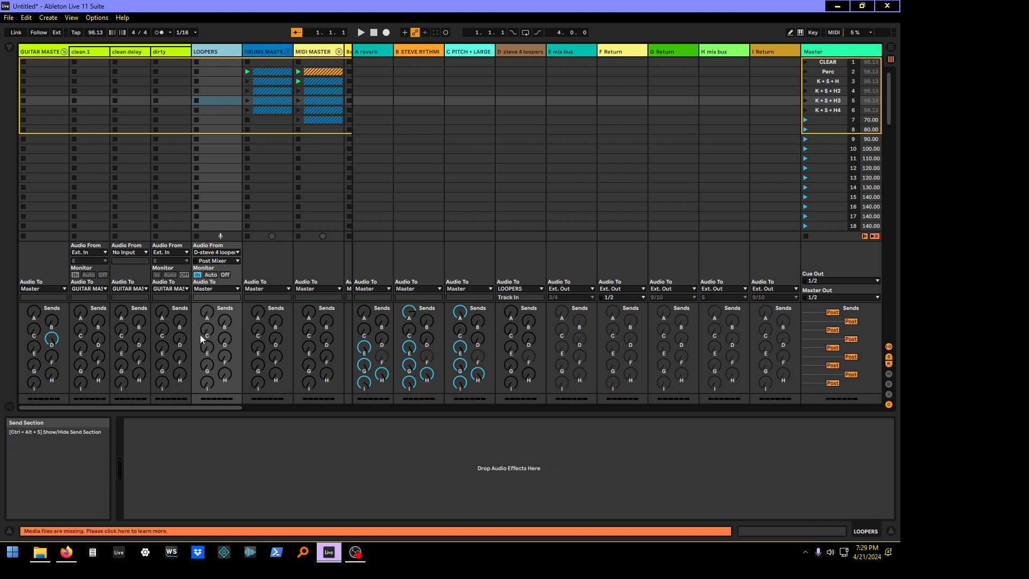
click(835, 31)
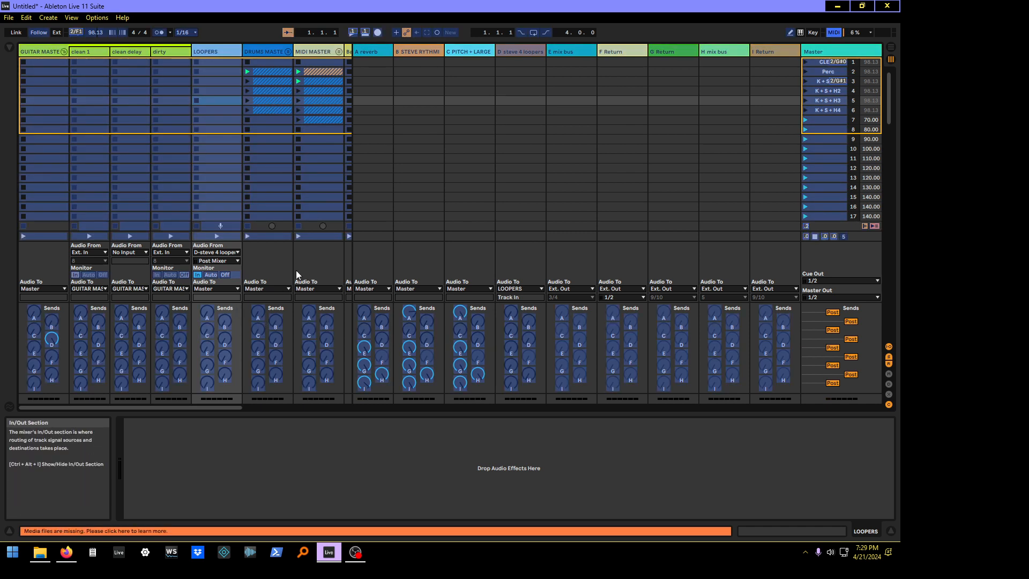
click(834, 31)
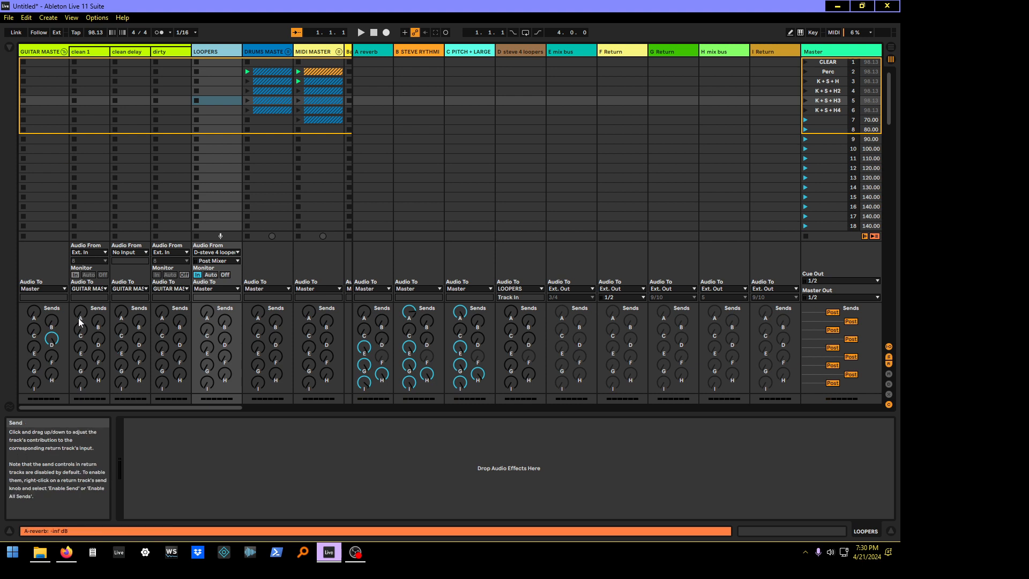
Step: Open the device chain of the D steve 4 loopers return track and show the mixer section with the track activators and volume controls
click(513, 49)
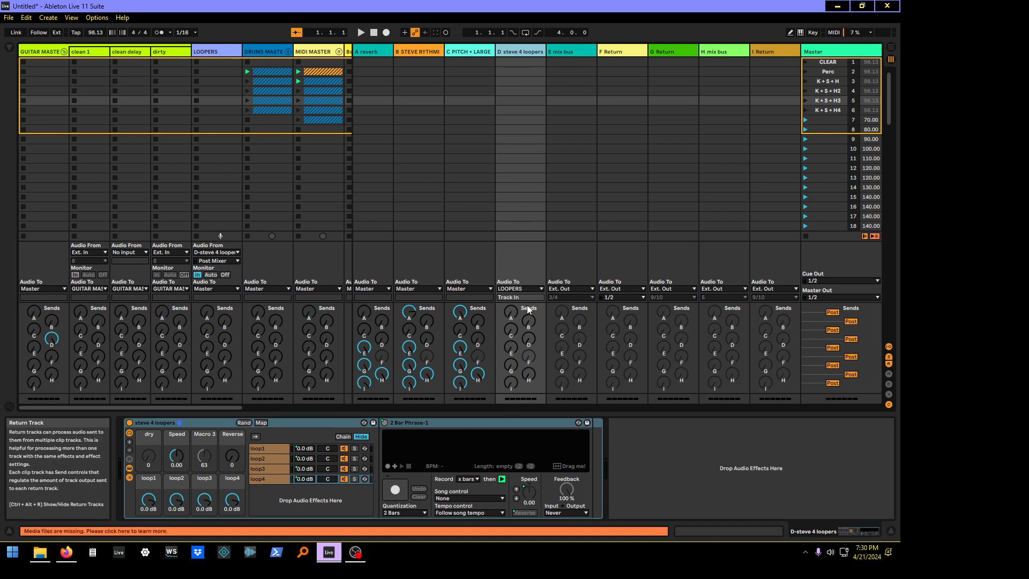
click(889, 374)
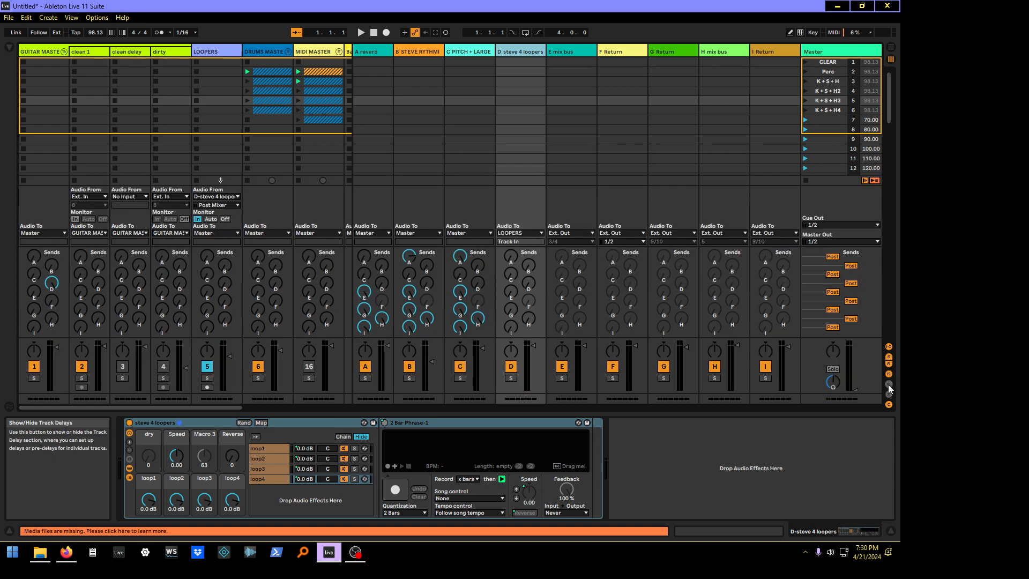
click(888, 386)
click(888, 386)
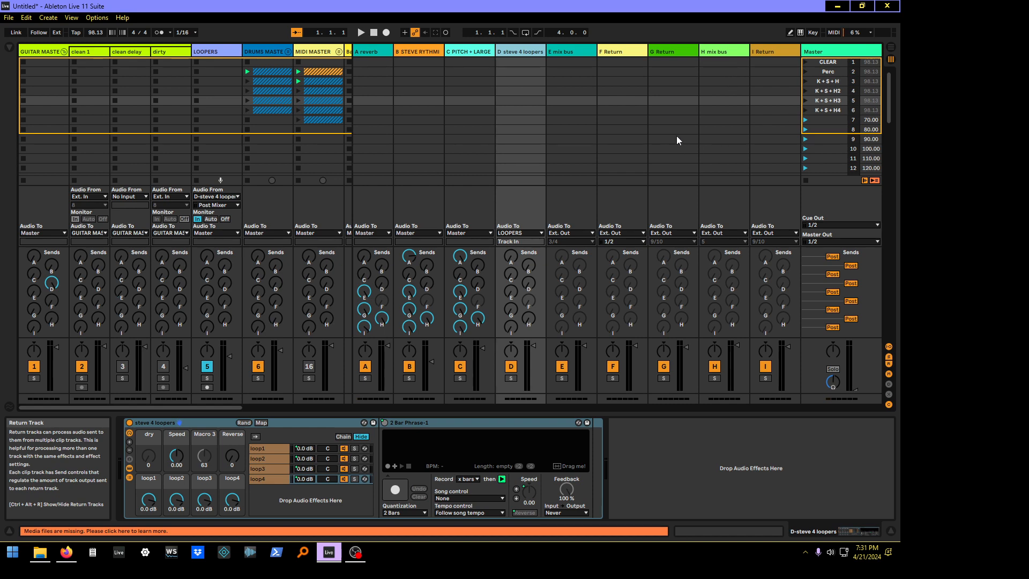
Step: Hide the return tracks and unfold the DRUMS MASTER group to examine the routing of its percussion tracks
click(888, 366)
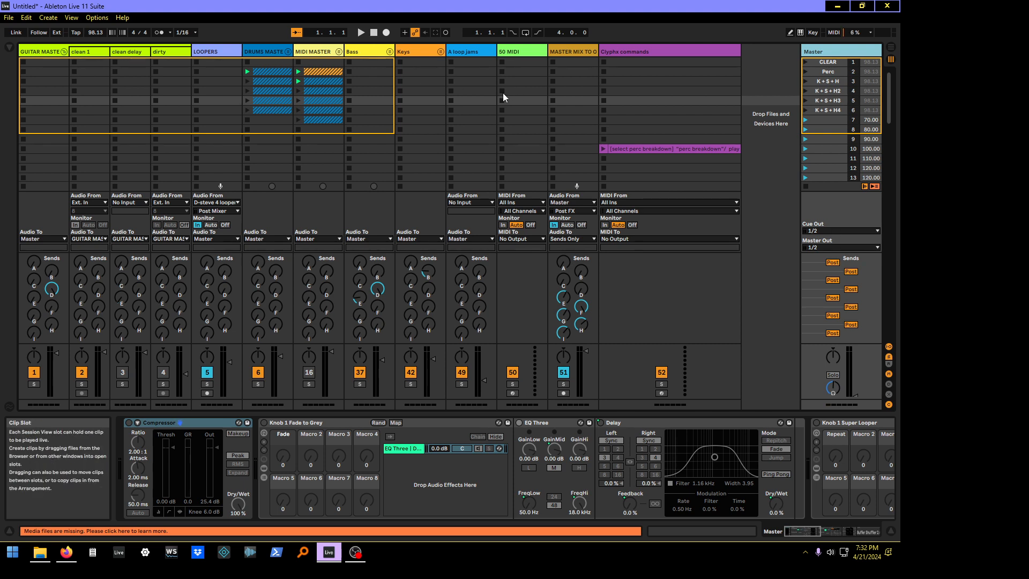
click(289, 52)
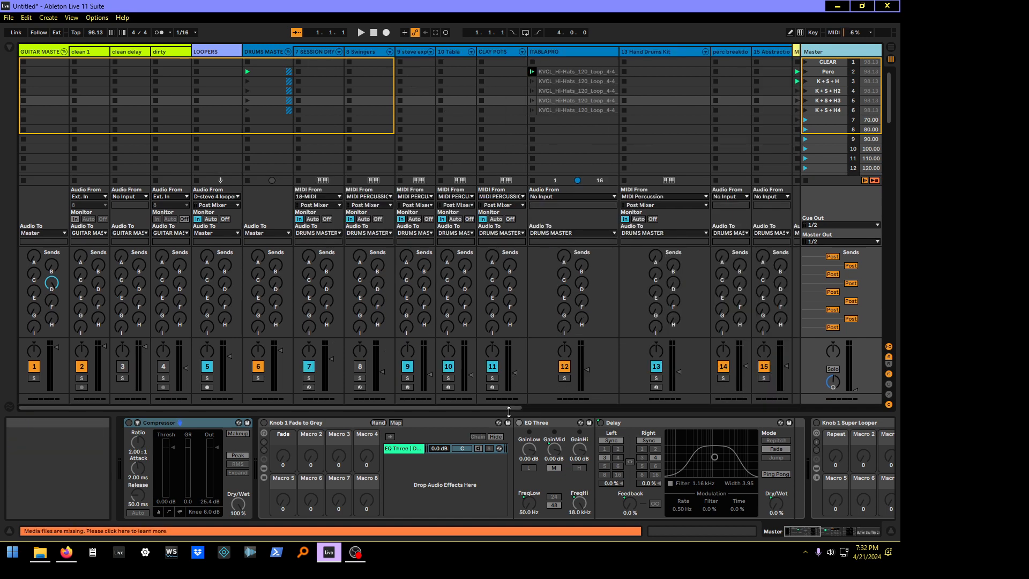
drag(477, 405, 607, 405)
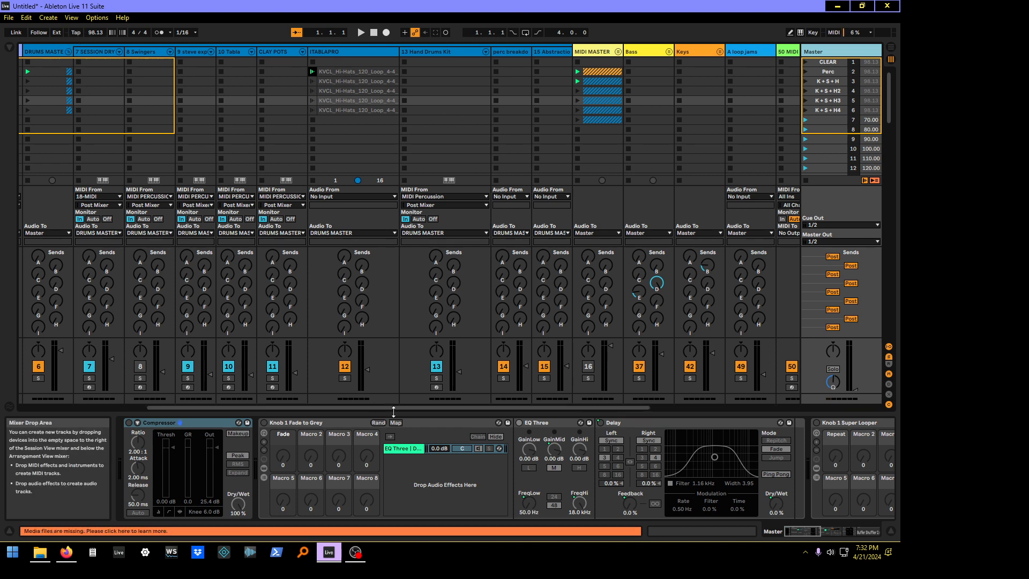
mouse_move(397, 407)
mouse_down()
mouse_move(453, 407)
mouse_move(409, 405)
mouse_move(417, 405)
mouse_up()
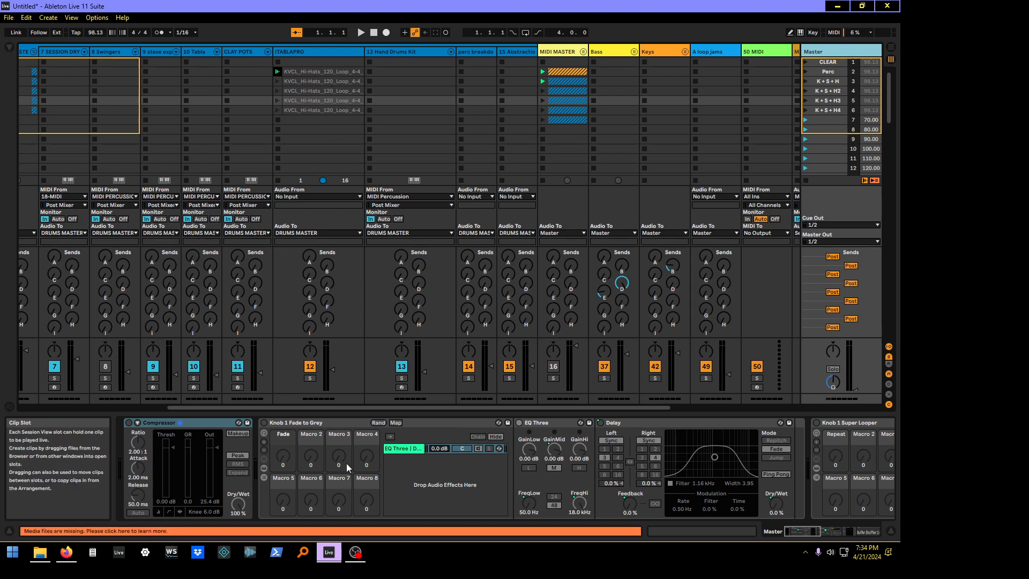
drag(349, 404, 514, 408)
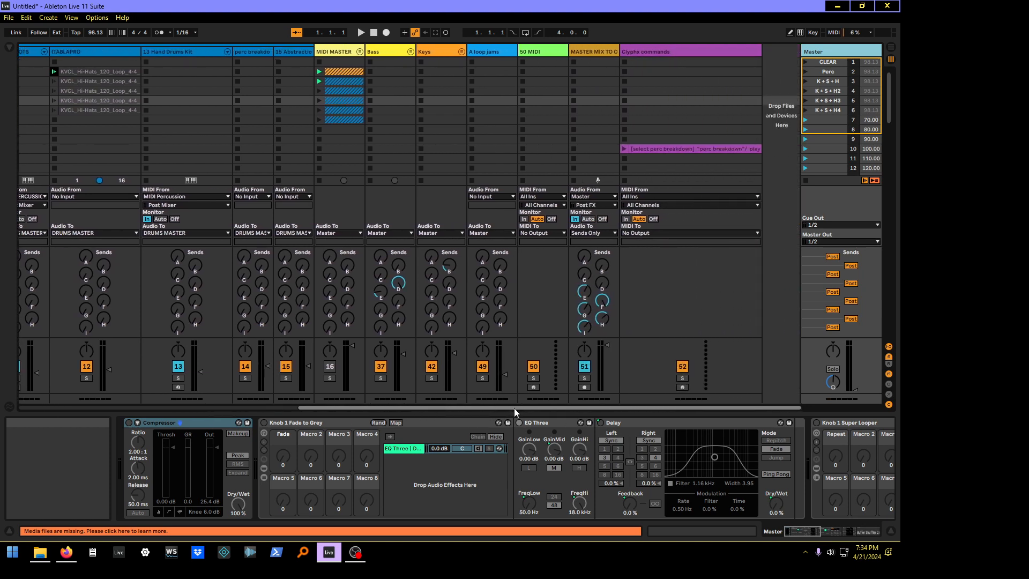
Step: Unfold the MIDI MASTER group and look through its tracks up to Clyphx commands
click(360, 51)
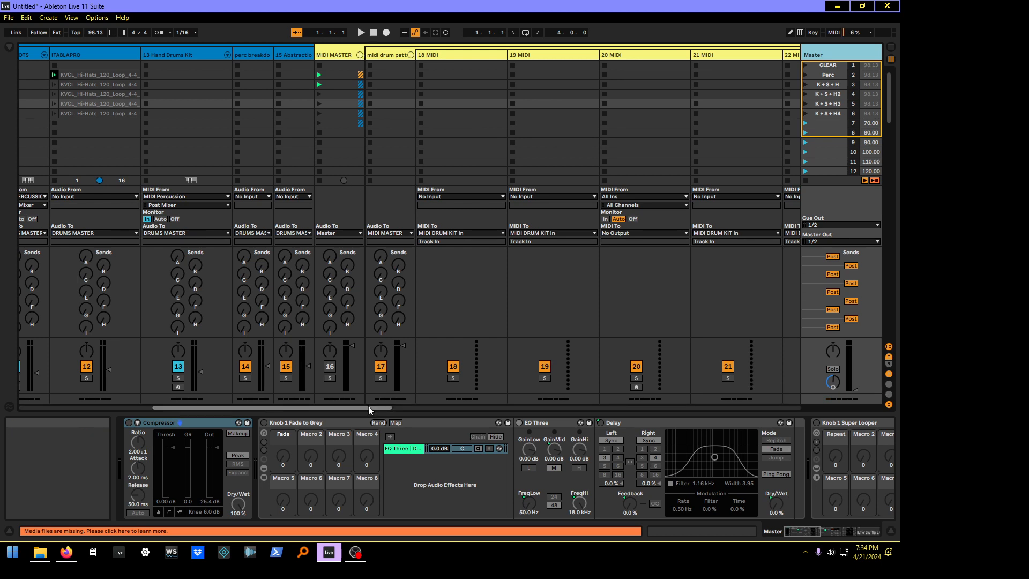
drag(368, 407, 802, 401)
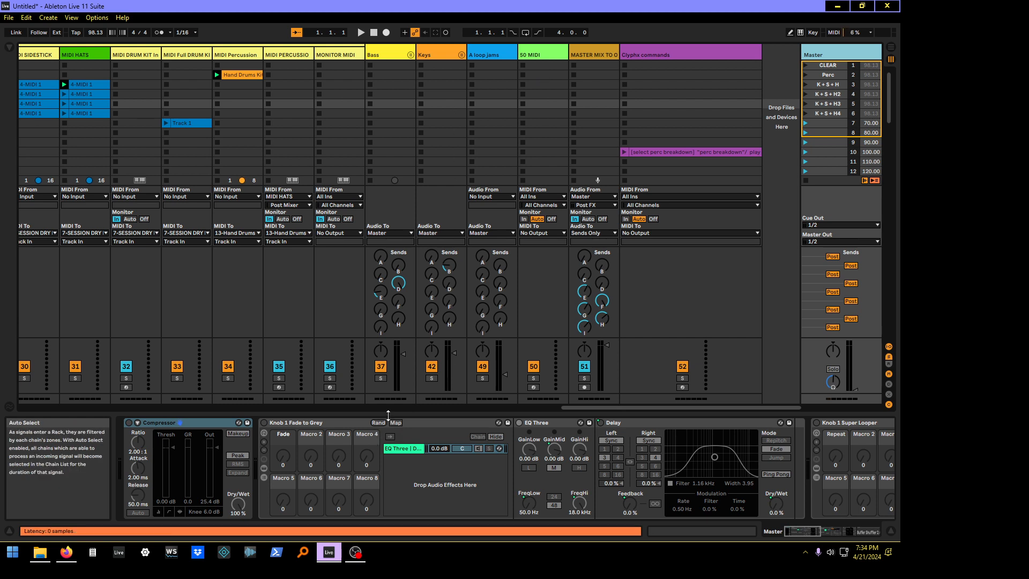
drag(587, 407, 12, 433)
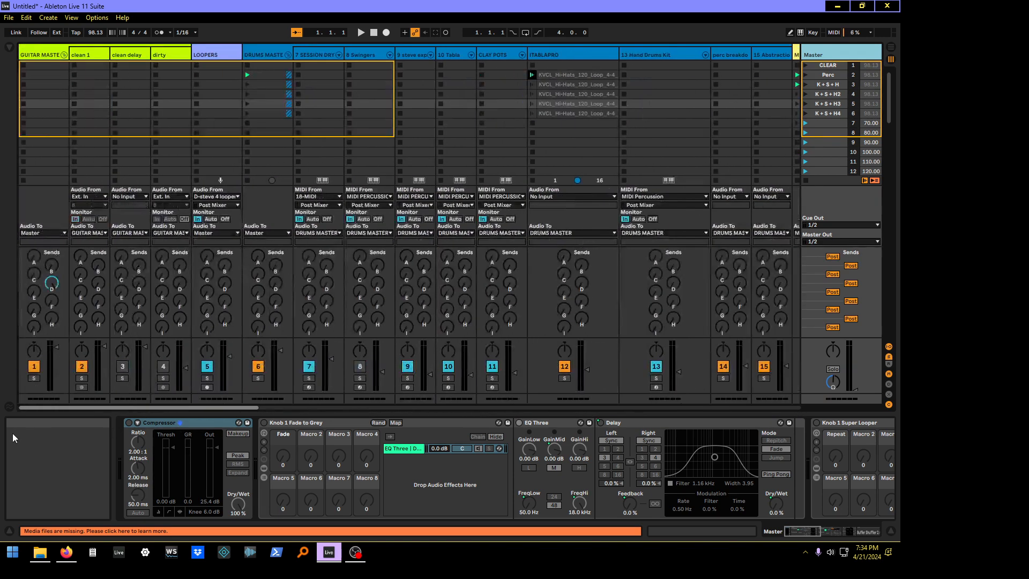
Step: Fold the GUITAR MASTER, DRUMS MASTER and MIDI MASTER groups to leave only the main tracks in view
click(63, 55)
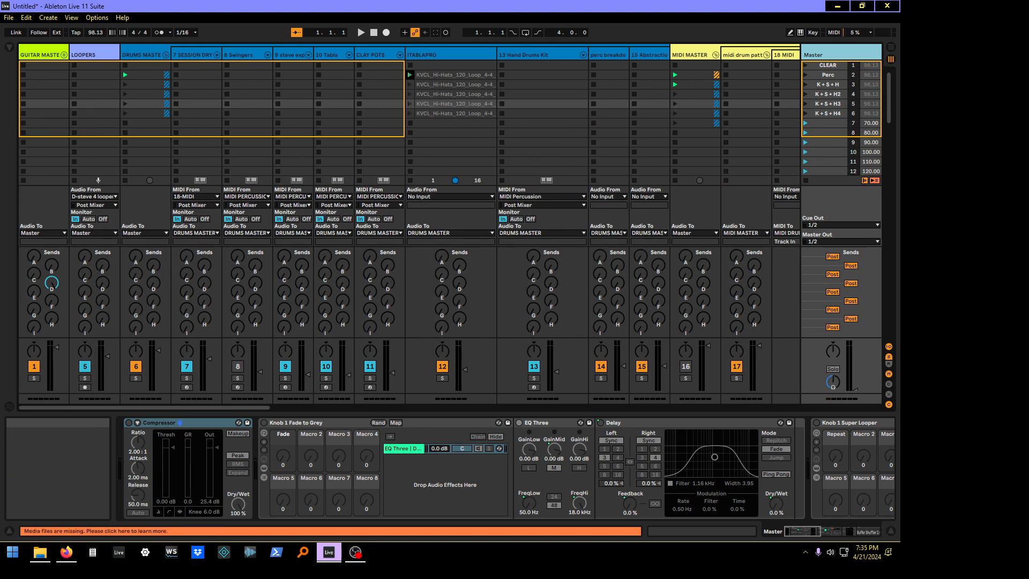
key(alt+Tab)
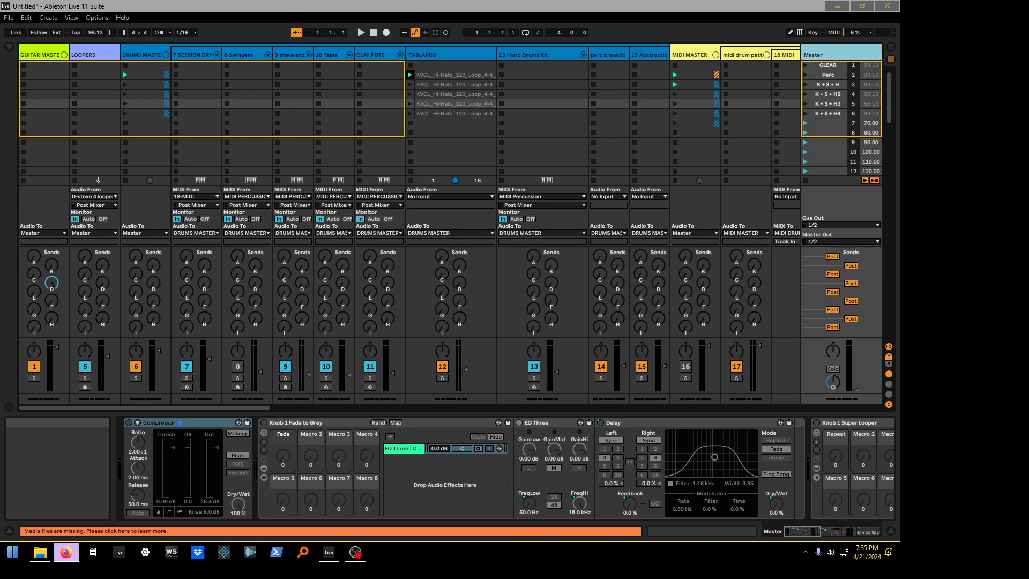
key(alt+Tab)
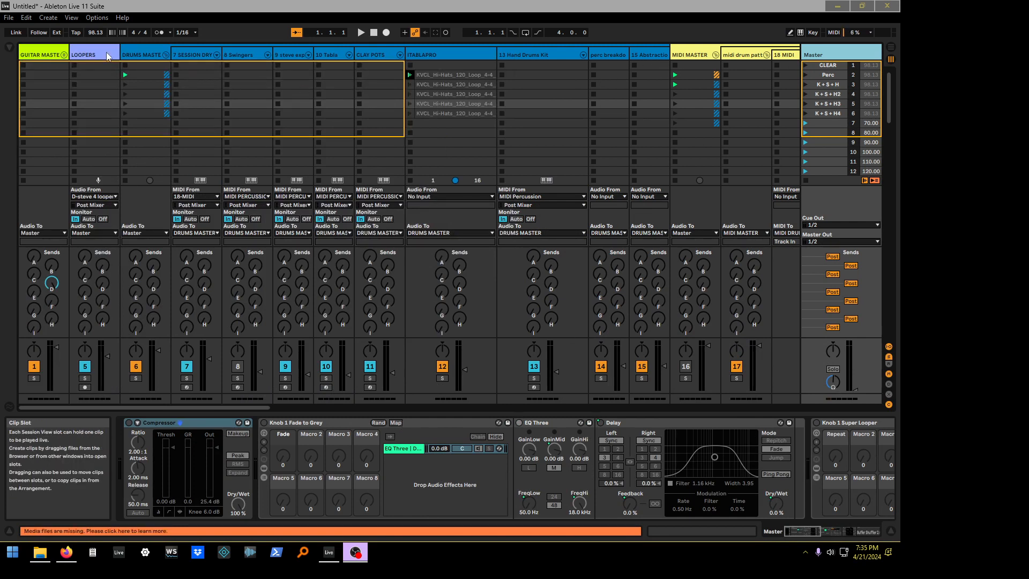
click(168, 55)
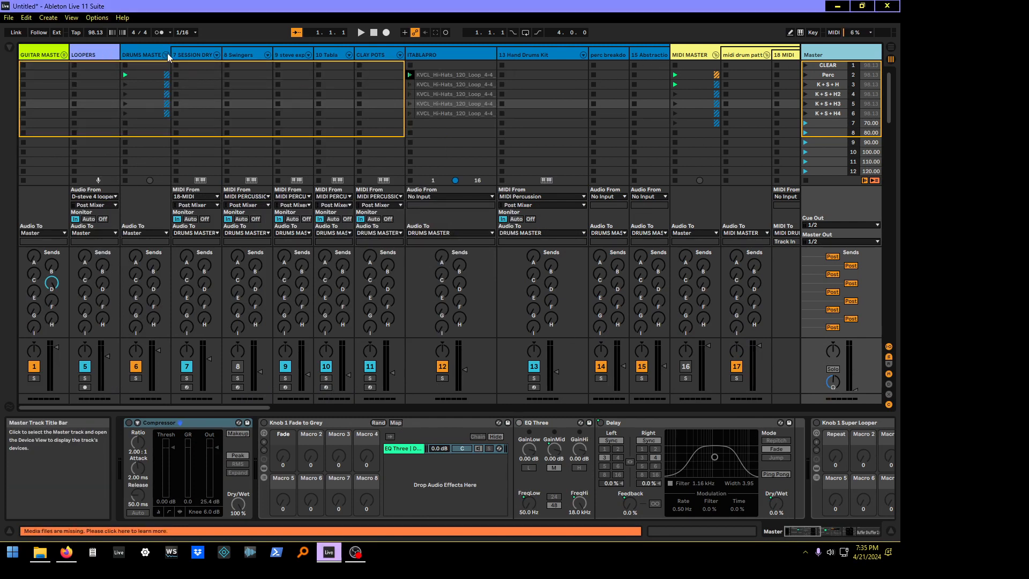
click(216, 54)
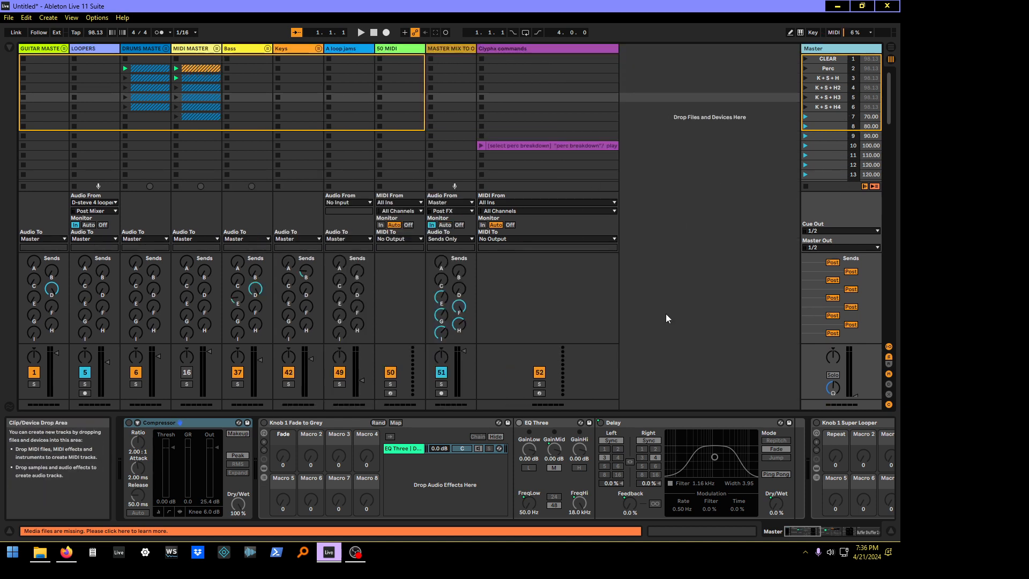
Step: Show the return tracks again and examine the macro mappings of the steve 4 loopers rack on return D
click(889, 365)
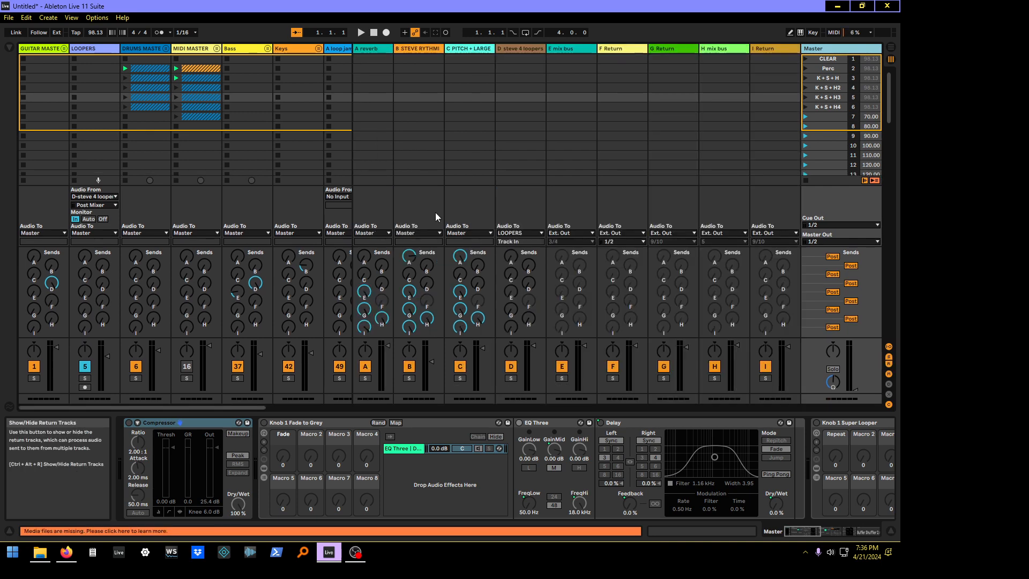
click(512, 48)
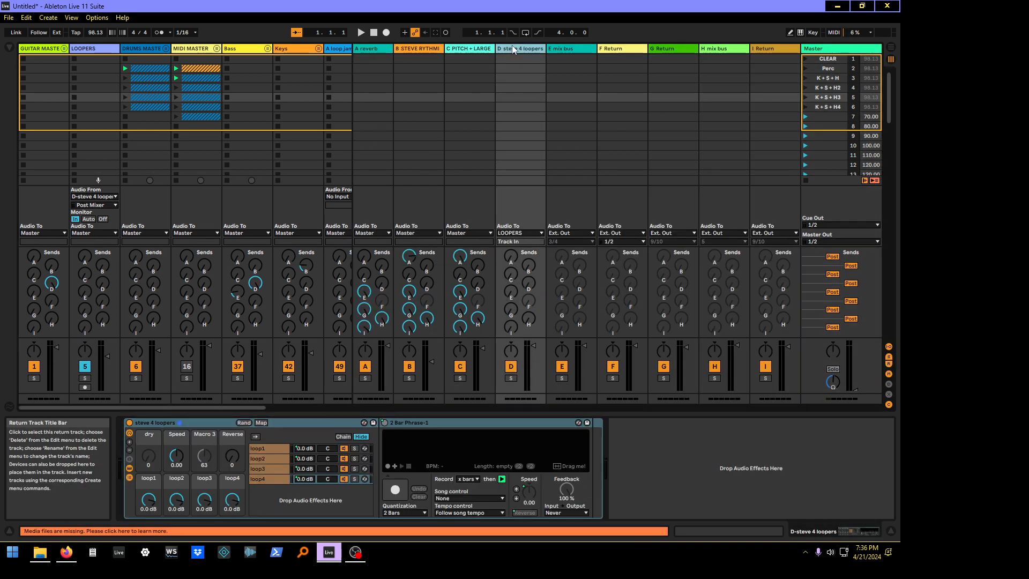
click(261, 423)
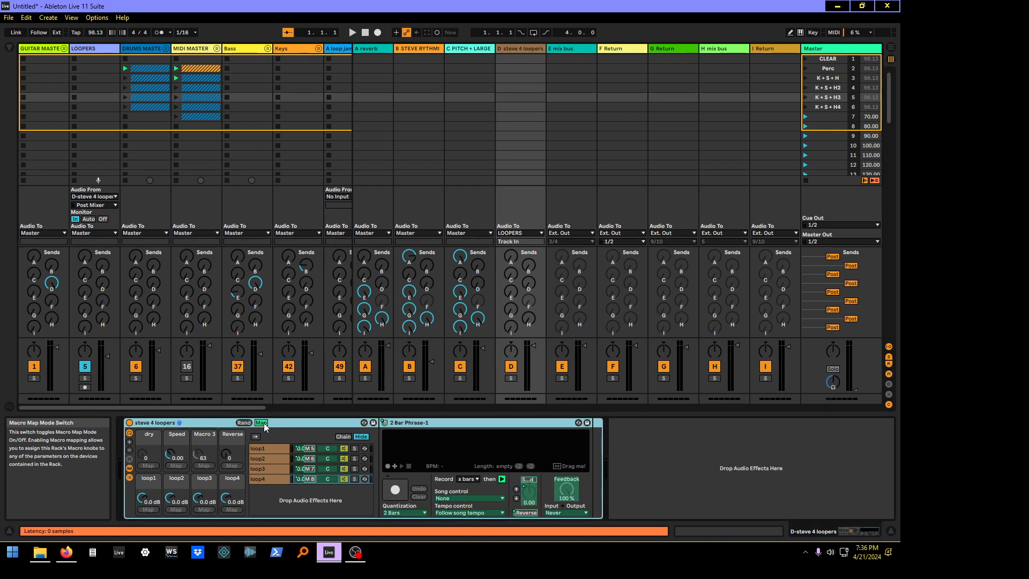
click(263, 423)
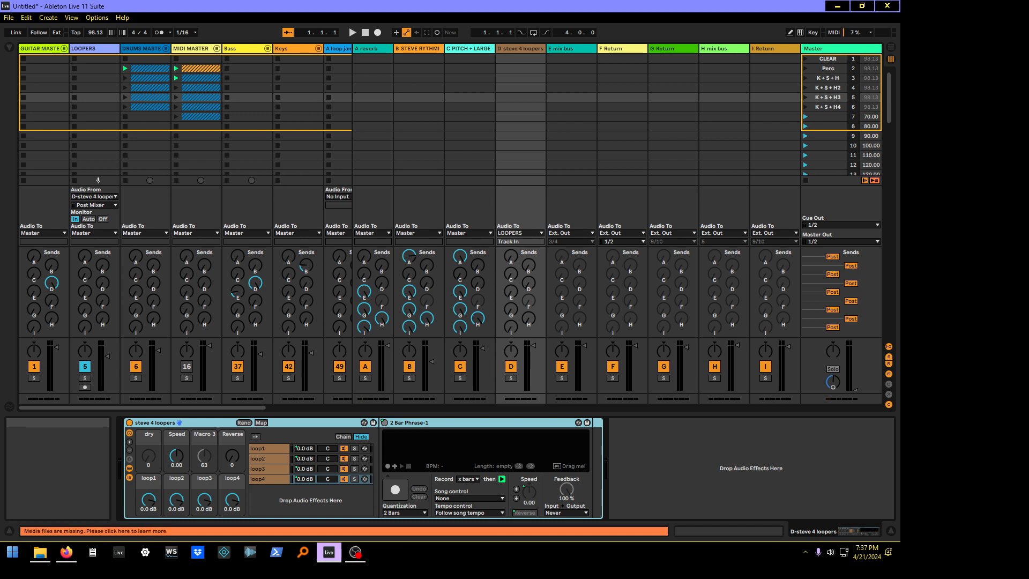
key(alt+Tab)
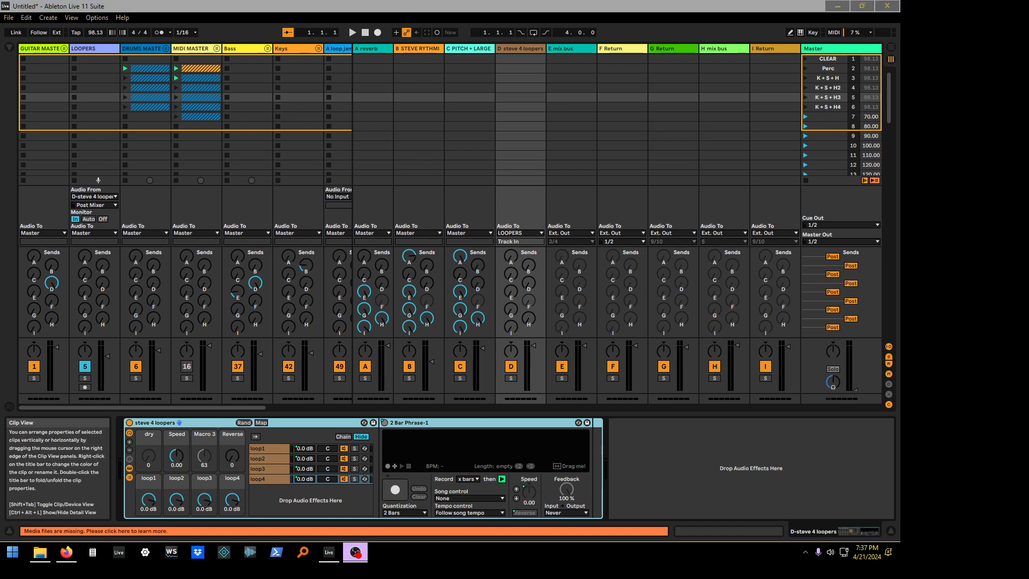